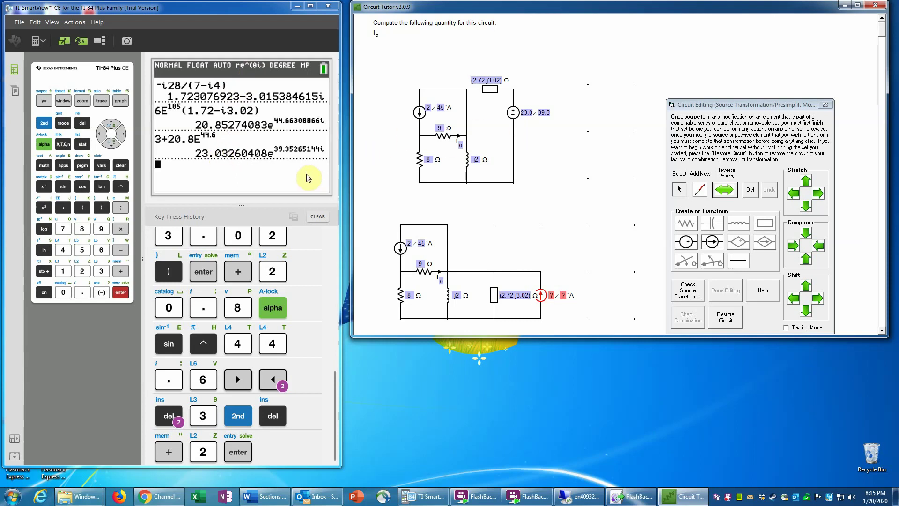
Step: Start a calculator expression with 23.0 as the dividend, followed by the division operator
{"action": "left_click", "coordinate": [82, 271]}
{"action": "left_click", "coordinate": [101, 271]}
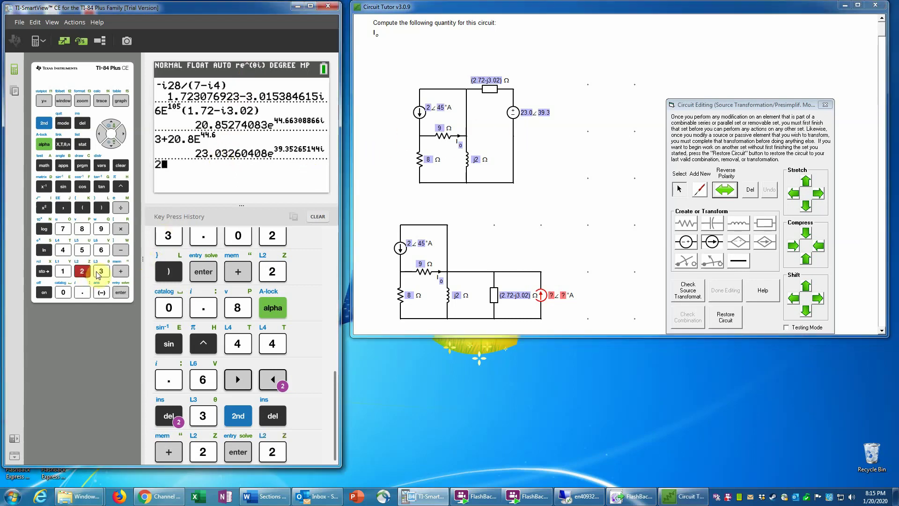
{"action": "left_click", "coordinate": [82, 294]}
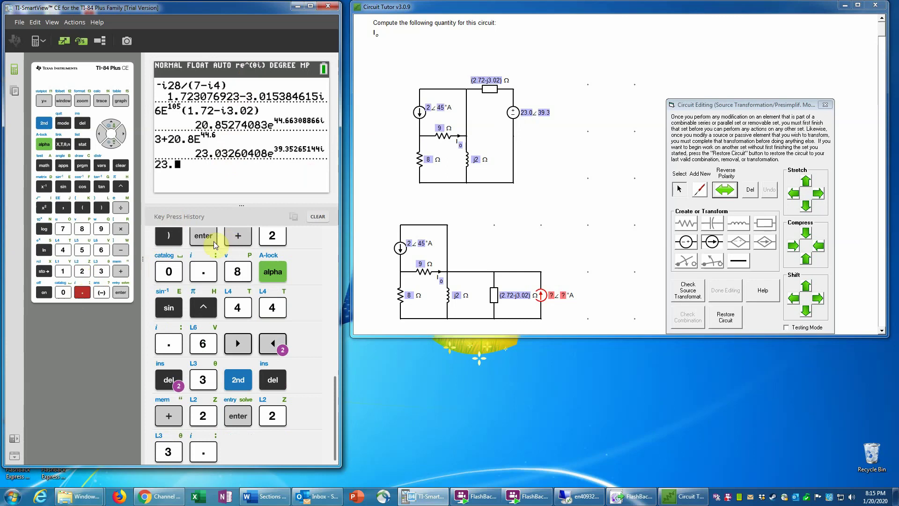
{"action": "left_click", "coordinate": [65, 292]}
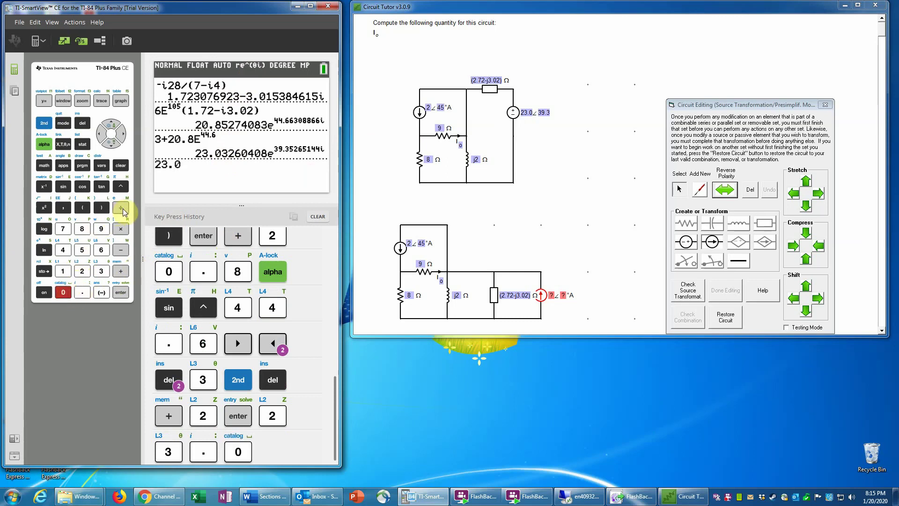
{"action": "left_click", "coordinate": [122, 208]}
Step: Complete the calculator expression with the complex divisor (2.72-i3.02) in parentheses
{"action": "left_click", "coordinate": [83, 208]}
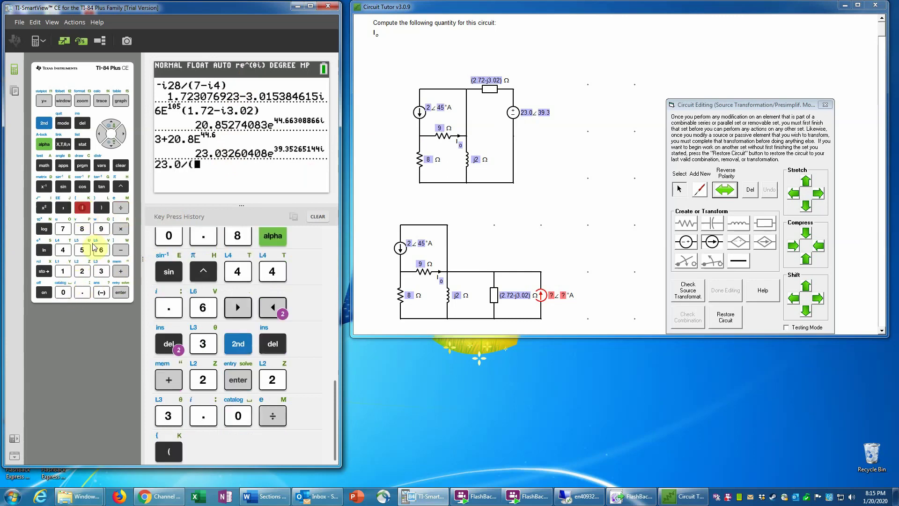
{"action": "left_click", "coordinate": [82, 271]}
{"action": "left_click", "coordinate": [83, 292]}
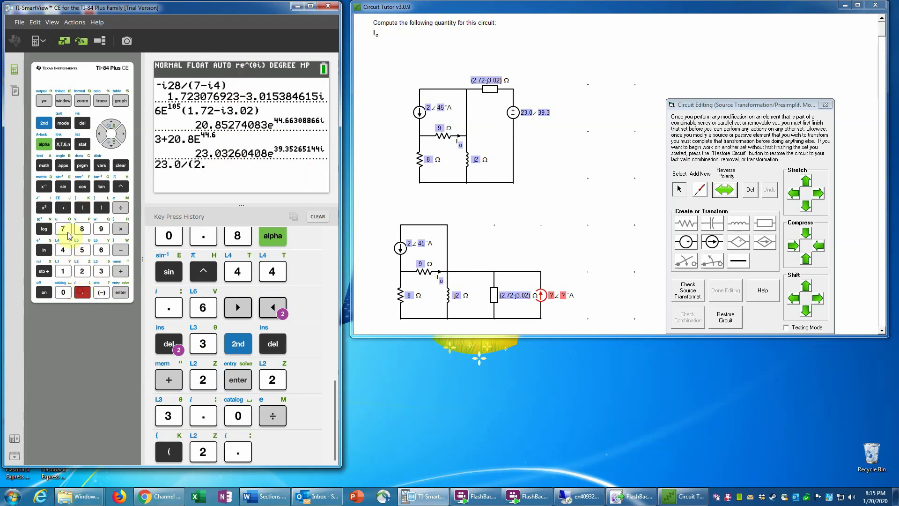
{"action": "key", "text": "7"}
{"action": "left_click", "coordinate": [82, 271]}
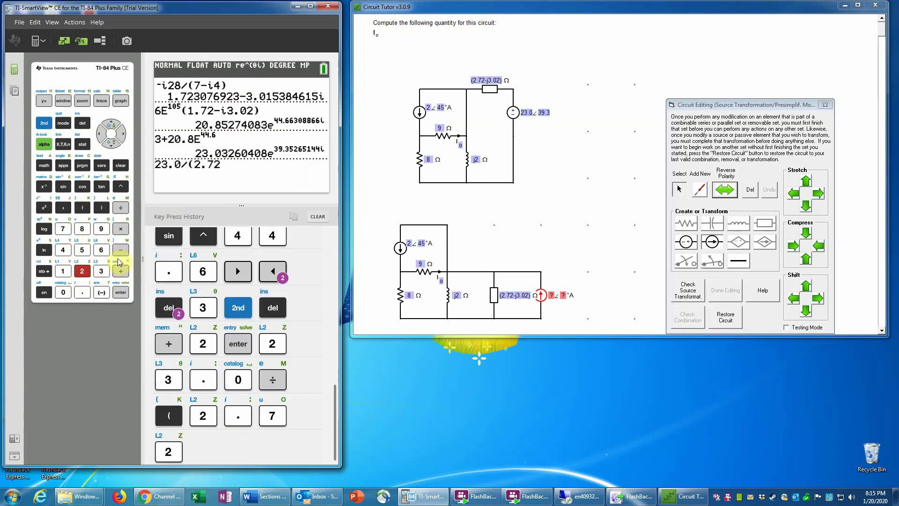
{"action": "left_click", "coordinate": [122, 250]}
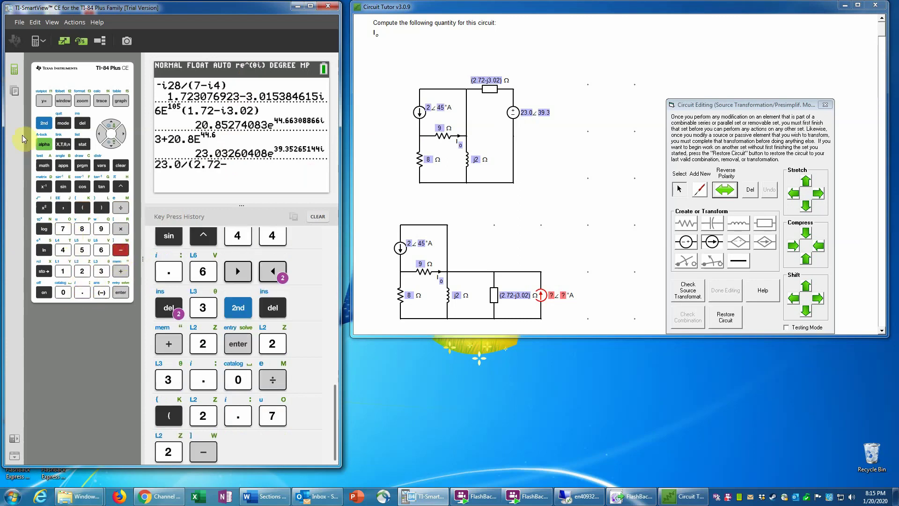
{"action": "left_click", "coordinate": [44, 123]}
{"action": "left_click", "coordinate": [82, 292]}
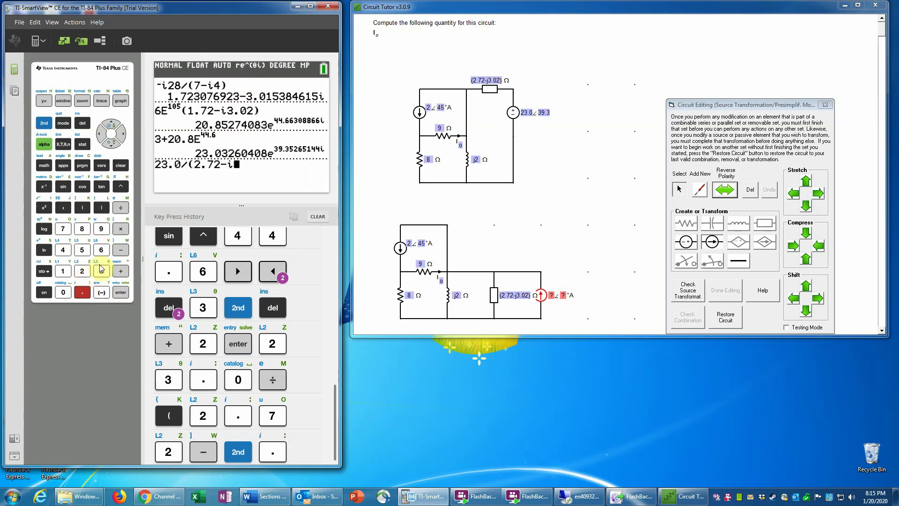
{"action": "left_click", "coordinate": [101, 271]}
{"action": "left_click", "coordinate": [82, 292]}
{"action": "left_click", "coordinate": [63, 293]}
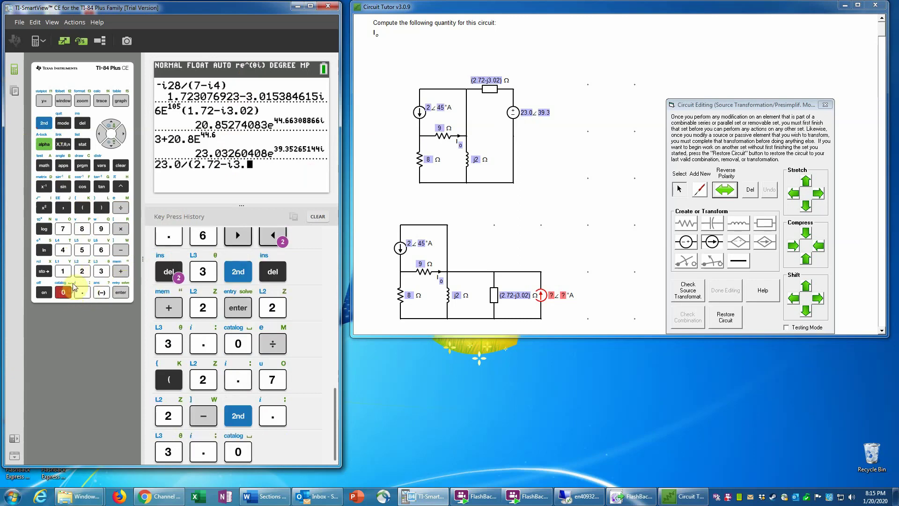
{"action": "left_click", "coordinate": [82, 271]}
{"action": "left_click", "coordinate": [101, 207]}
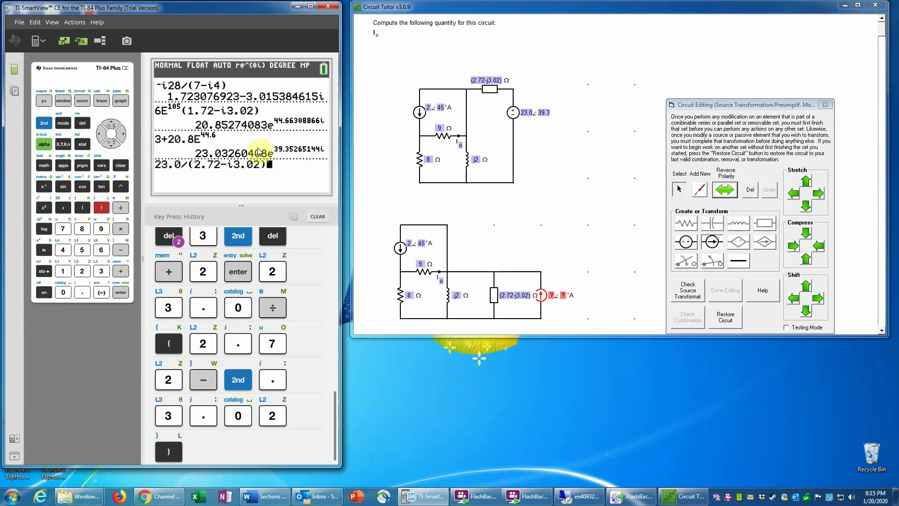
{"action": "left_click", "coordinate": [120, 293]}
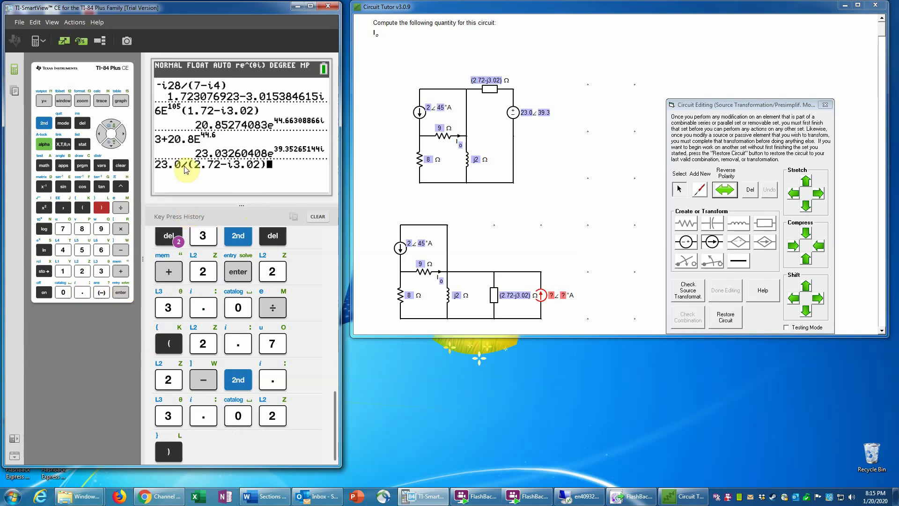
Step: Insert the variable E directly after 23.0 in the expression, ahead of the division sign
{"action": "left_click", "coordinate": [100, 135]}
{"action": "left_click", "coordinate": [100, 136]}
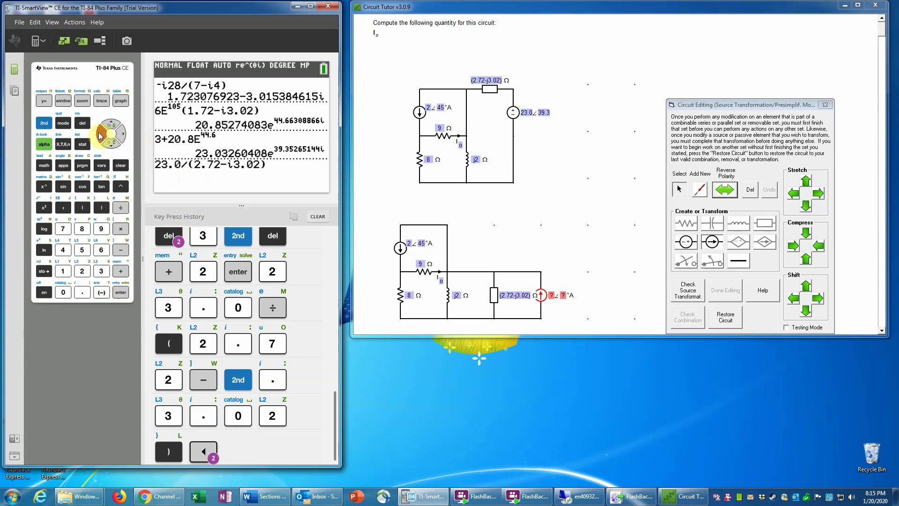
{"action": "left_click", "coordinate": [44, 123]}
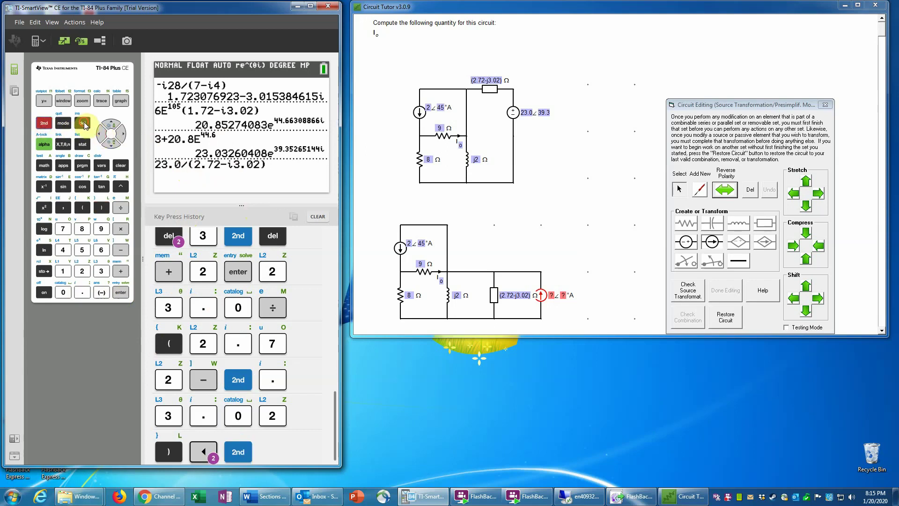
{"action": "left_click", "coordinate": [83, 124]}
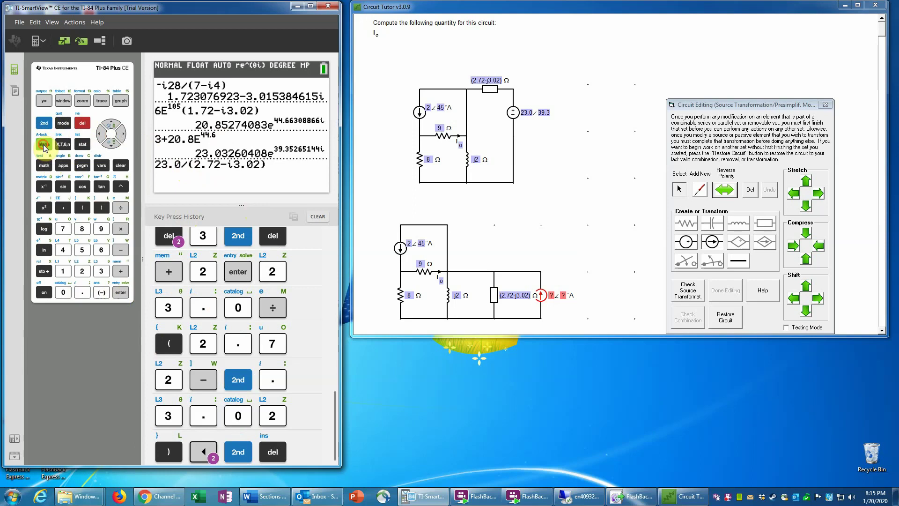
{"action": "left_click", "coordinate": [44, 145]}
{"action": "left_click", "coordinate": [64, 187]}
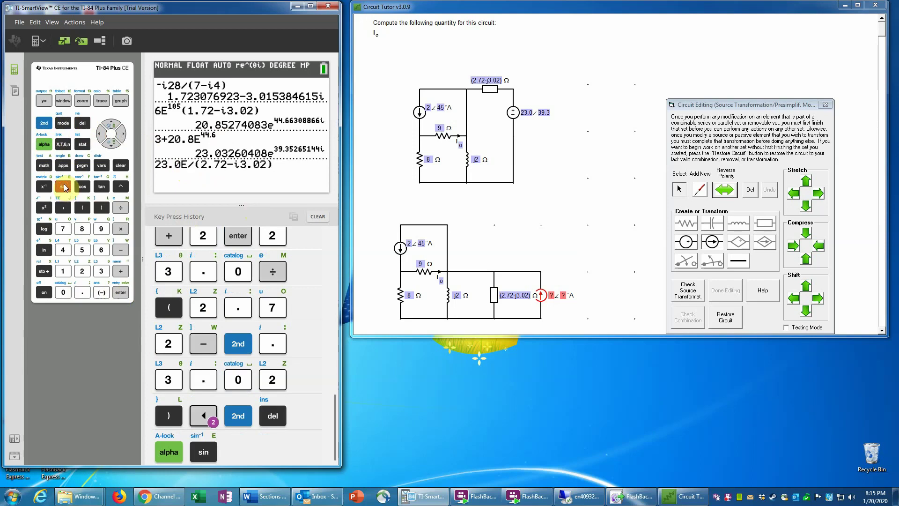
Step: Raise E to the power 39.3 and evaluate 23.0E^39.3/(2.72-i3.02)
{"action": "left_click", "coordinate": [125, 187]}
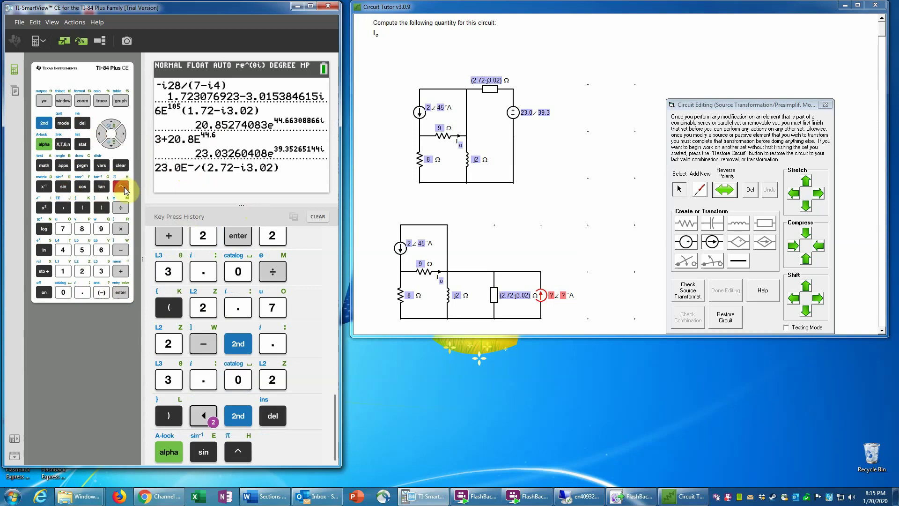
{"action": "left_click", "coordinate": [101, 272]}
{"action": "left_click", "coordinate": [100, 229]}
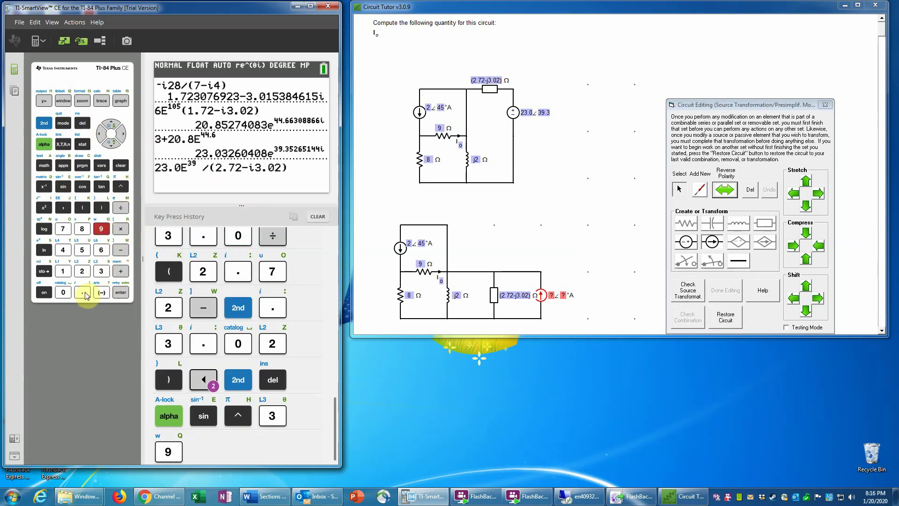
{"action": "left_click", "coordinate": [82, 292]}
{"action": "left_click", "coordinate": [101, 272]}
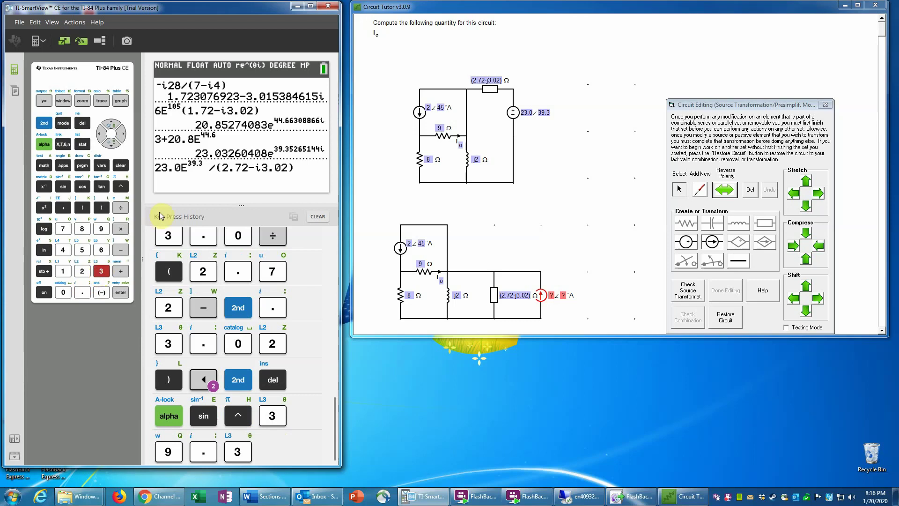
{"action": "left_click", "coordinate": [123, 135]}
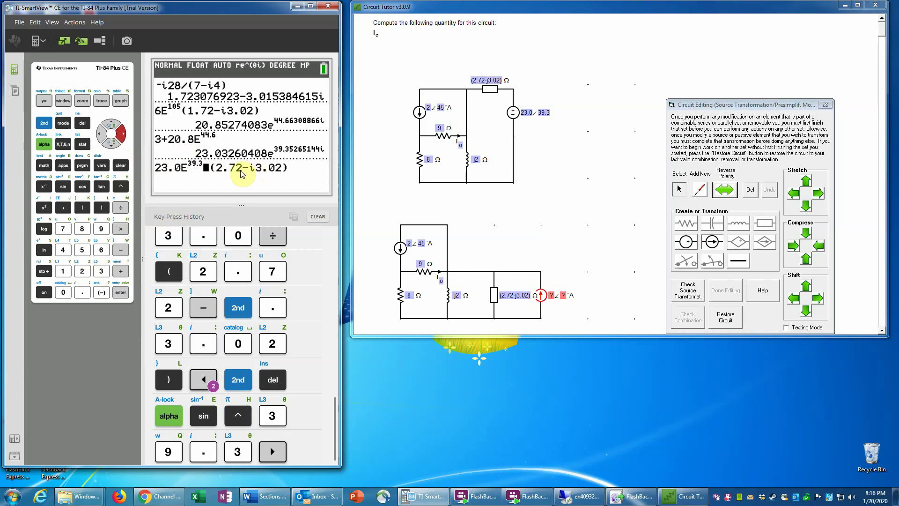
{"action": "left_click", "coordinate": [121, 293]}
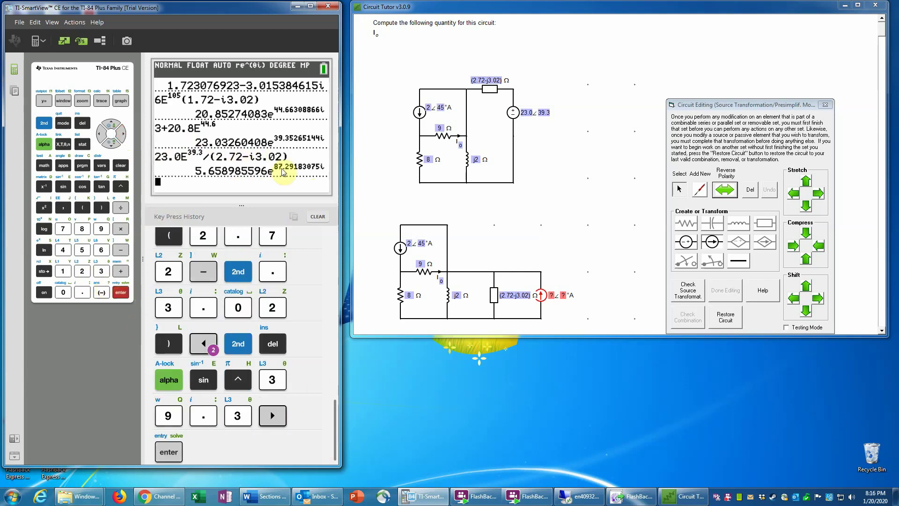
Step: Set the lower circuit's transformed current source to magnitude 5.659 A and phase 87.29 degrees
{"action": "left_click", "coordinate": [553, 295]}
{"action": "key", "text": "BackSpace"}
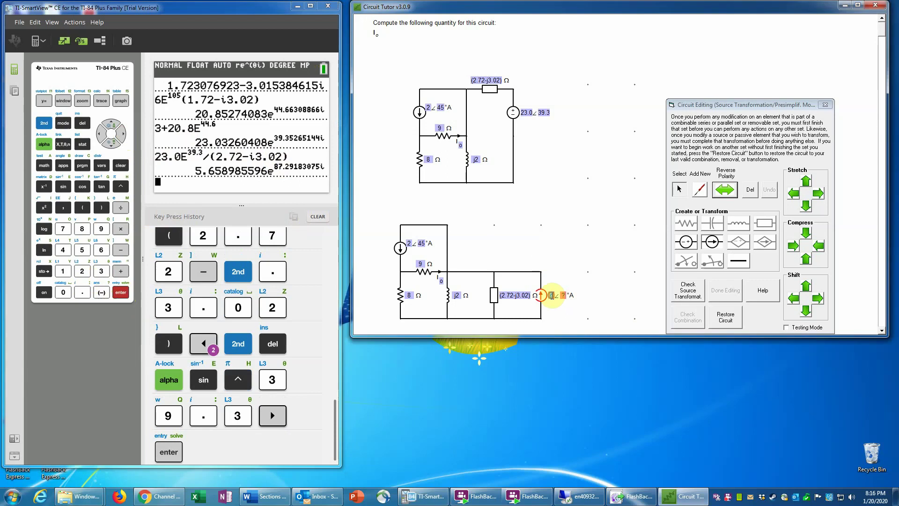
{"action": "left_click", "coordinate": [572, 305]}
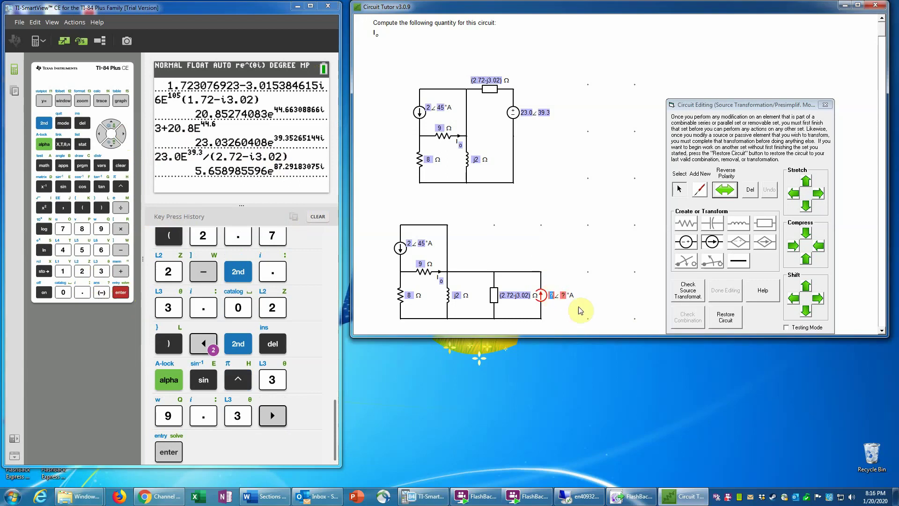
{"action": "type", "text": "5.659"}
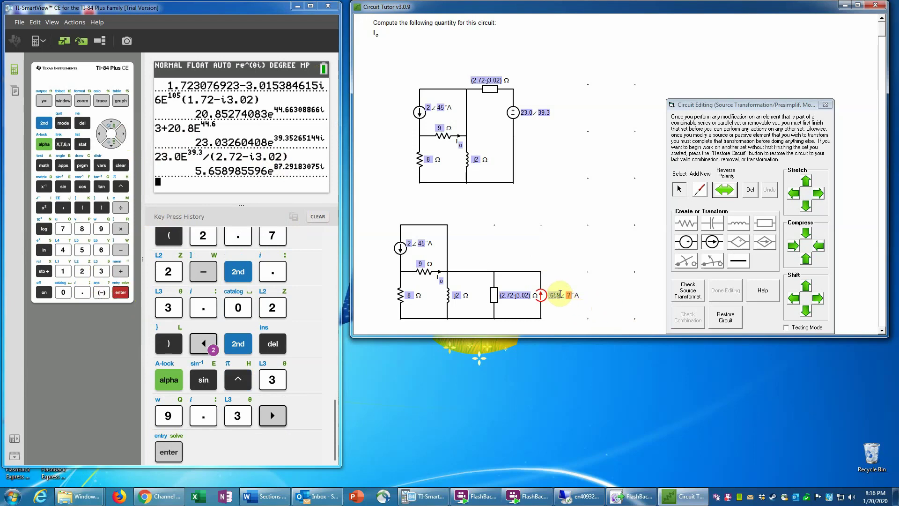
{"action": "left_click", "coordinate": [571, 320]}
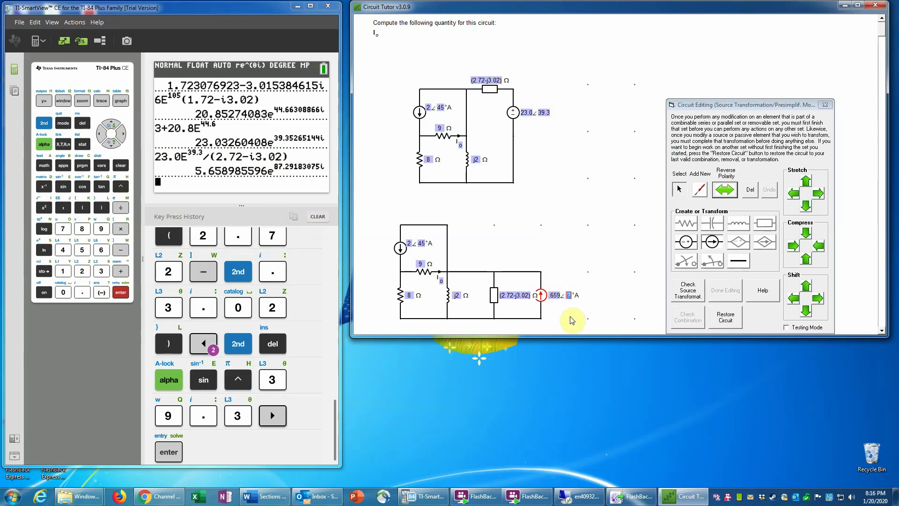
{"action": "type", "text": "87.29"}
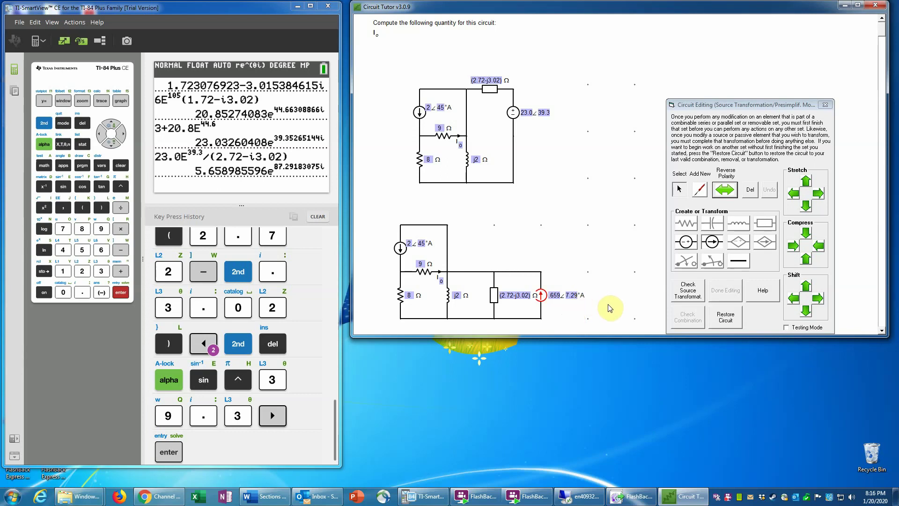
Step: Maximize the circuit window, check the source transformation, and dismiss the result message
{"action": "left_click", "coordinate": [859, 6]}
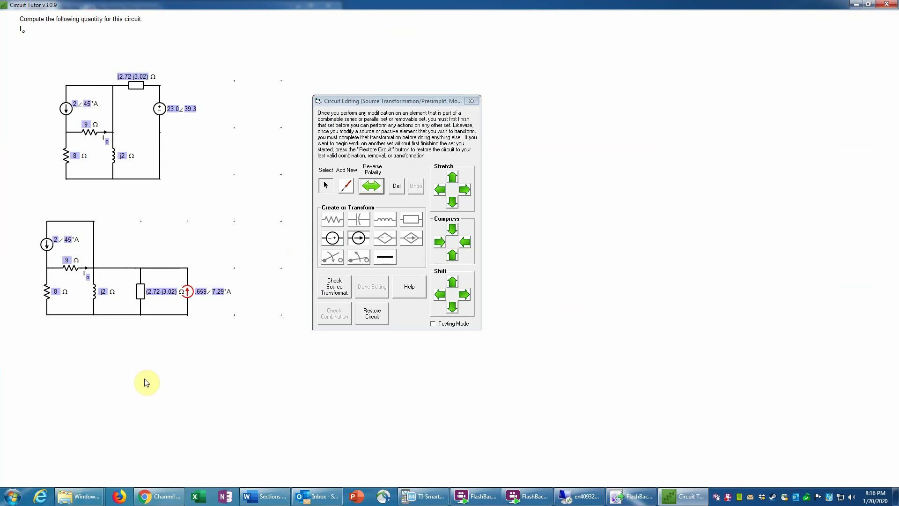
{"action": "left_click", "coordinate": [342, 291]}
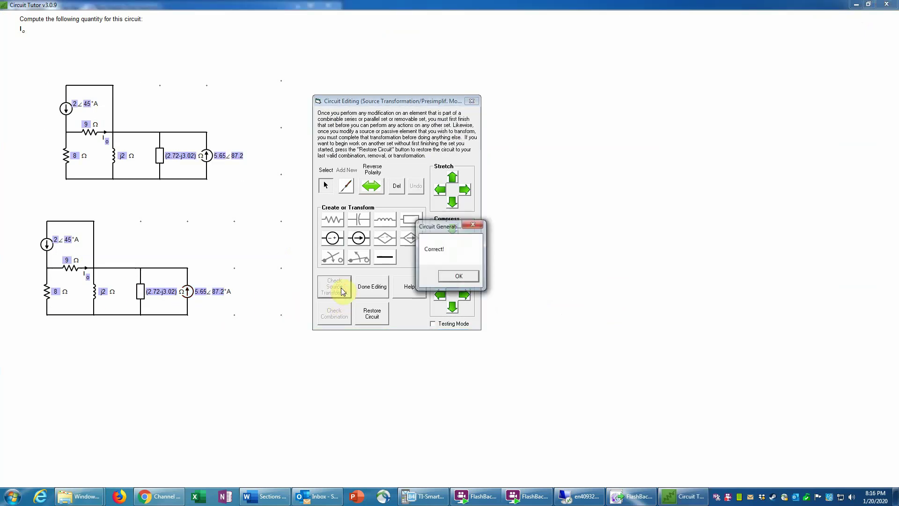
{"action": "left_click", "coordinate": [459, 276]}
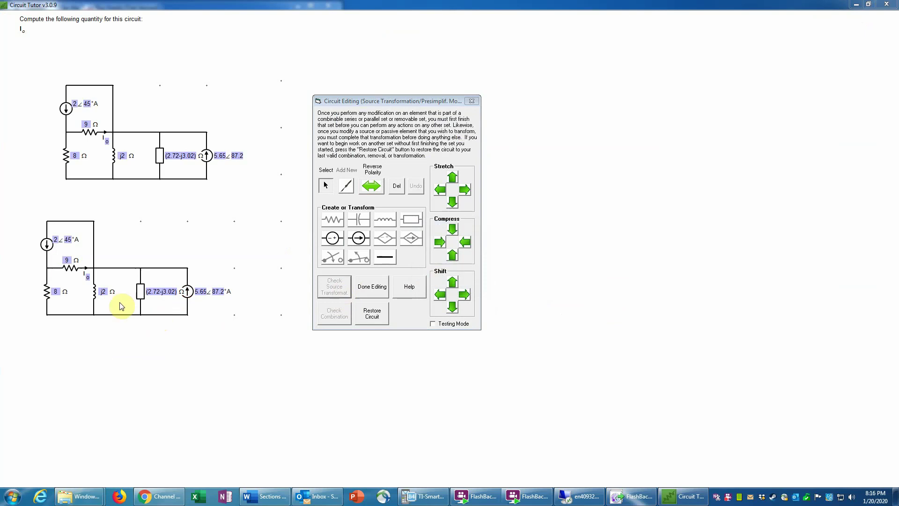
{"action": "left_click", "coordinate": [148, 293]}
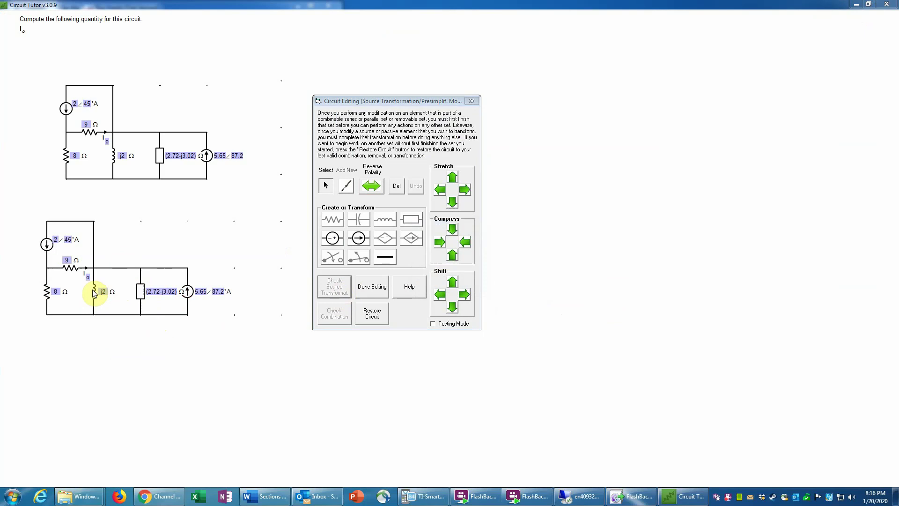
{"action": "left_click", "coordinate": [141, 293]}
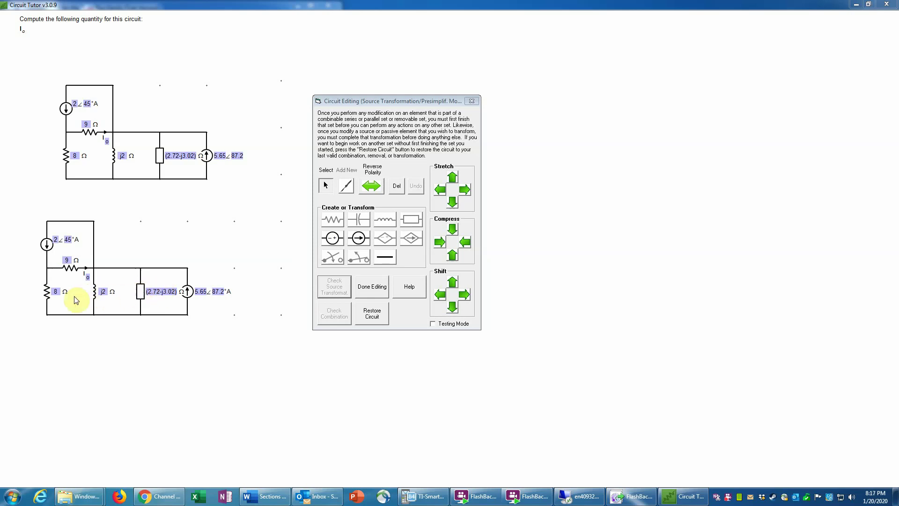
Step: Restore the circuit window to its smaller size and switch the calculator's complex number format to a+bi
{"action": "left_click", "coordinate": [869, 4]}
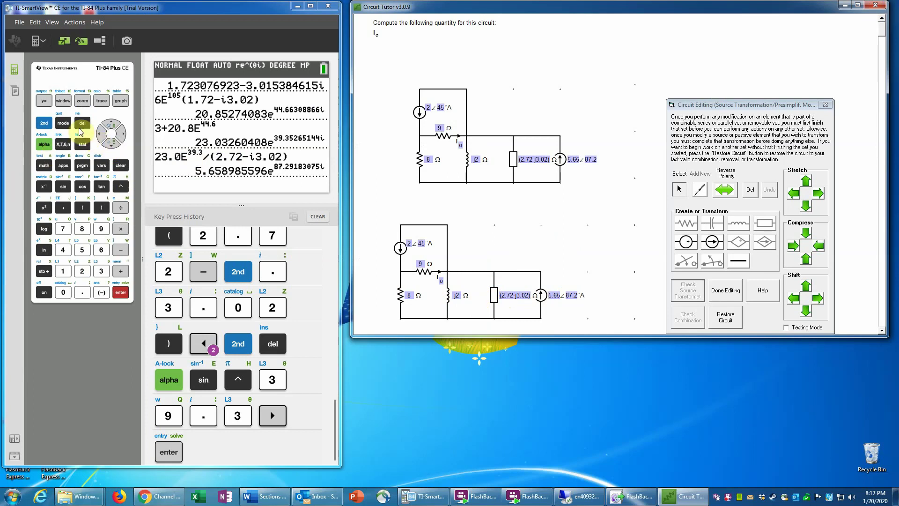
{"action": "left_click", "coordinate": [64, 124]}
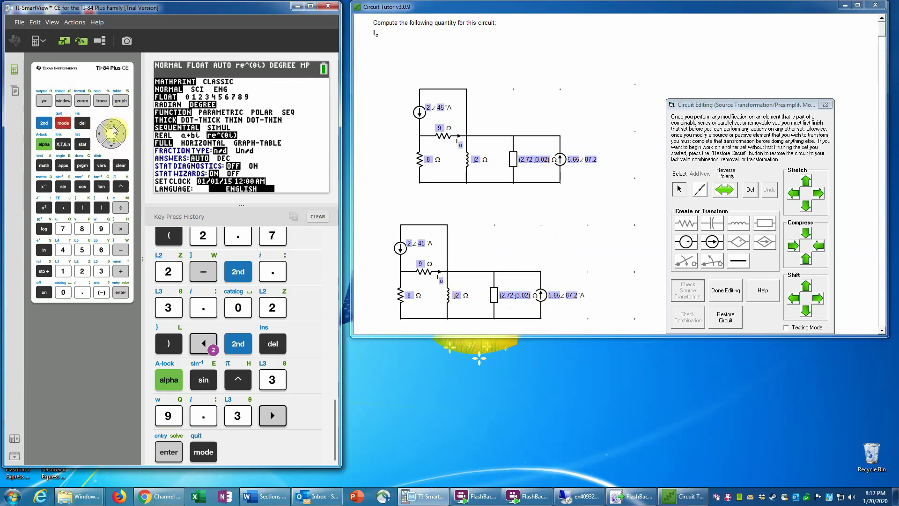
{"action": "left_click", "coordinate": [110, 145]}
{"action": "left_click", "coordinate": [111, 144]}
{"action": "left_click", "coordinate": [110, 144]}
{"action": "left_click", "coordinate": [111, 144]}
{"action": "left_click", "coordinate": [110, 144]}
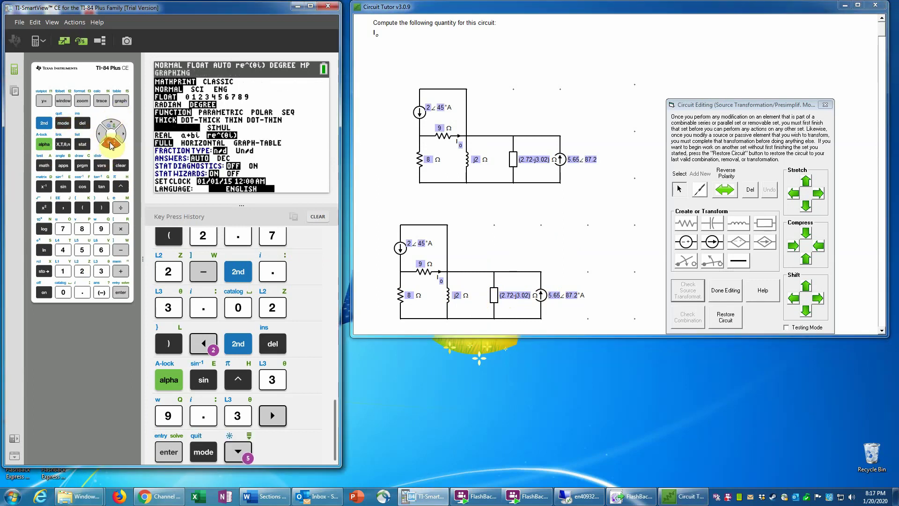
{"action": "left_click", "coordinate": [110, 144]}
{"action": "left_click", "coordinate": [123, 134]}
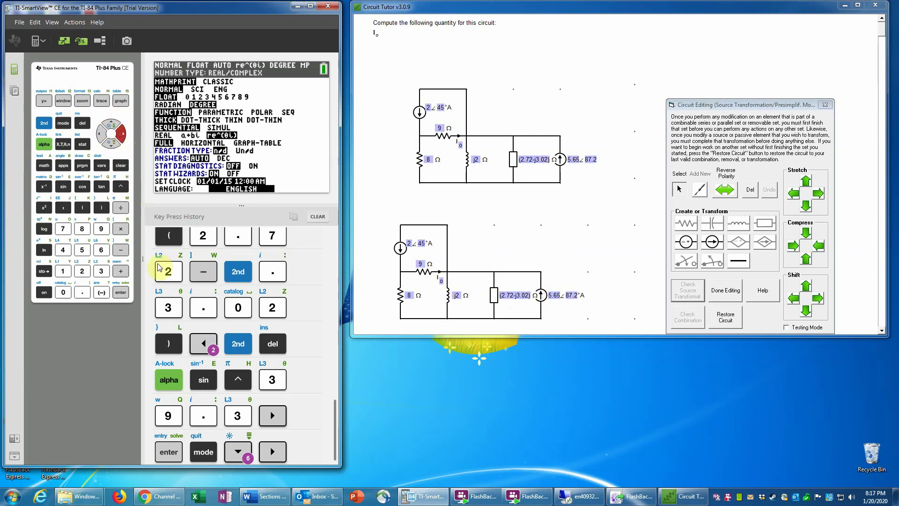
{"action": "left_click", "coordinate": [120, 292]}
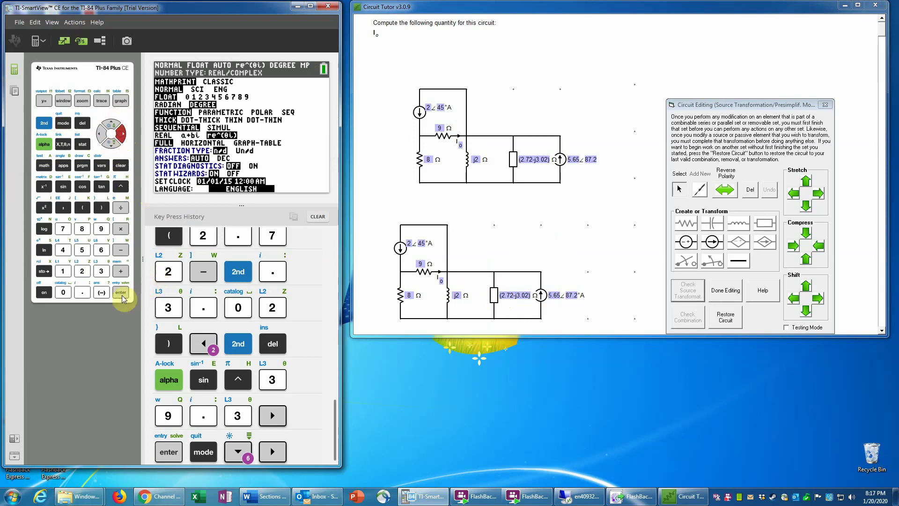
Step: Return to the calculator's home screen and begin the parallel impedance expression with 1/(-0.5i
{"action": "left_click", "coordinate": [121, 165]}
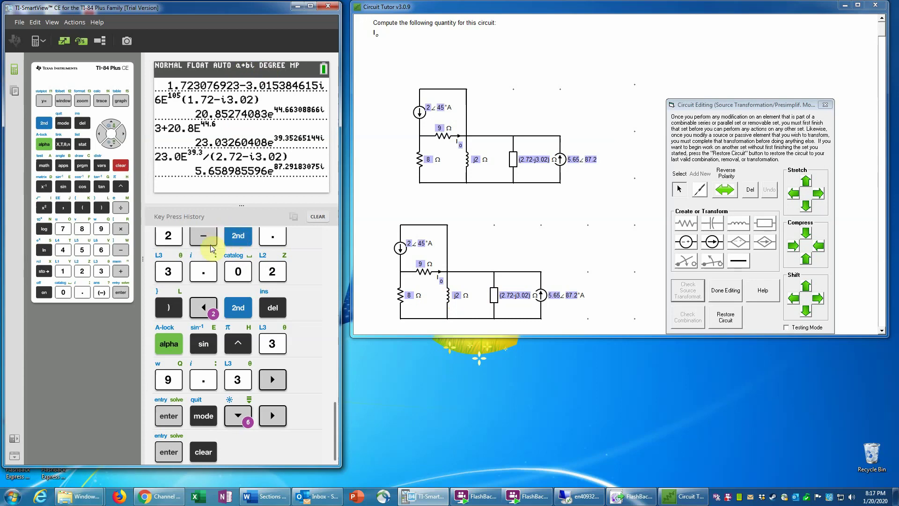
{"action": "left_click", "coordinate": [62, 272]}
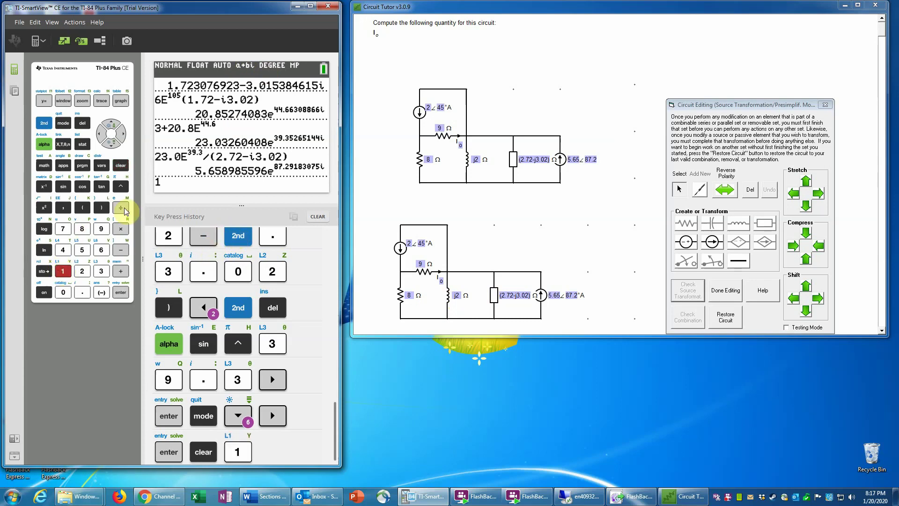
{"action": "left_click", "coordinate": [120, 207]}
{"action": "left_click", "coordinate": [83, 208]}
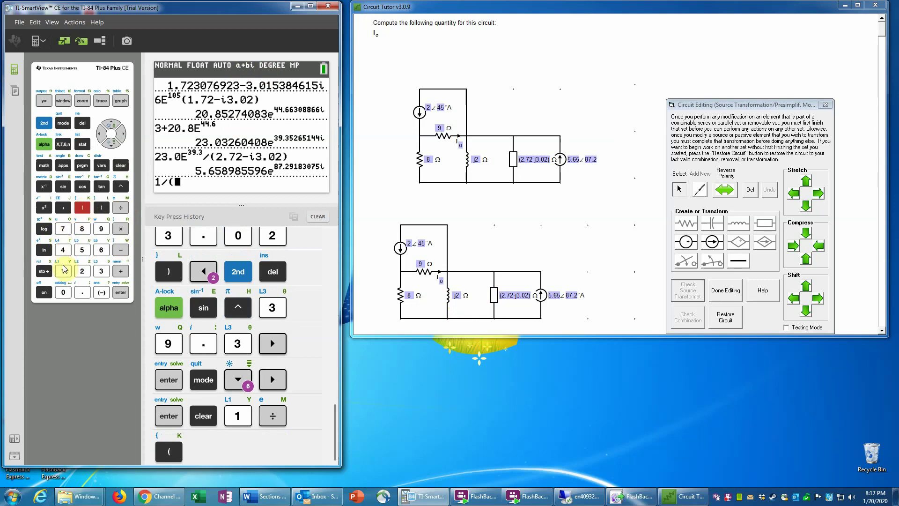
{"action": "left_click", "coordinate": [102, 292]}
{"action": "left_click", "coordinate": [64, 293]}
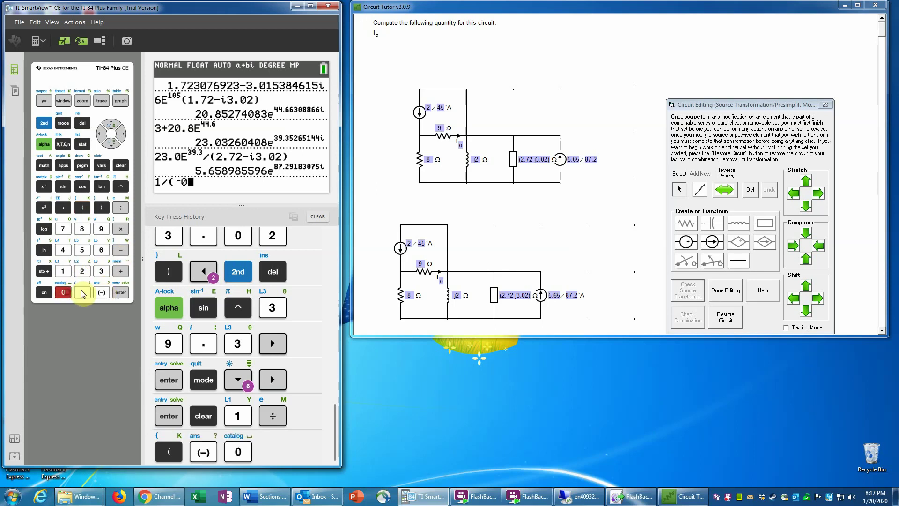
{"action": "left_click", "coordinate": [83, 292]}
{"action": "left_click", "coordinate": [82, 250]}
{"action": "left_click", "coordinate": [44, 123]}
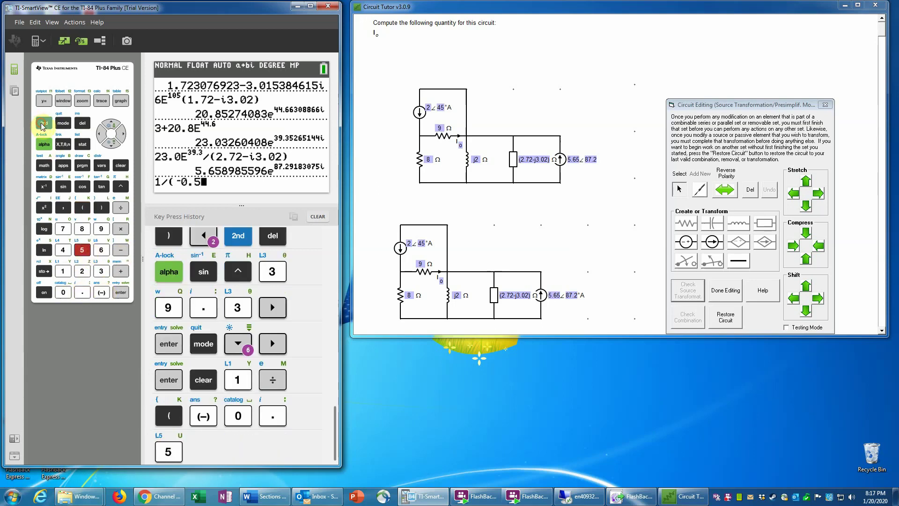
{"action": "left_click", "coordinate": [83, 293]}
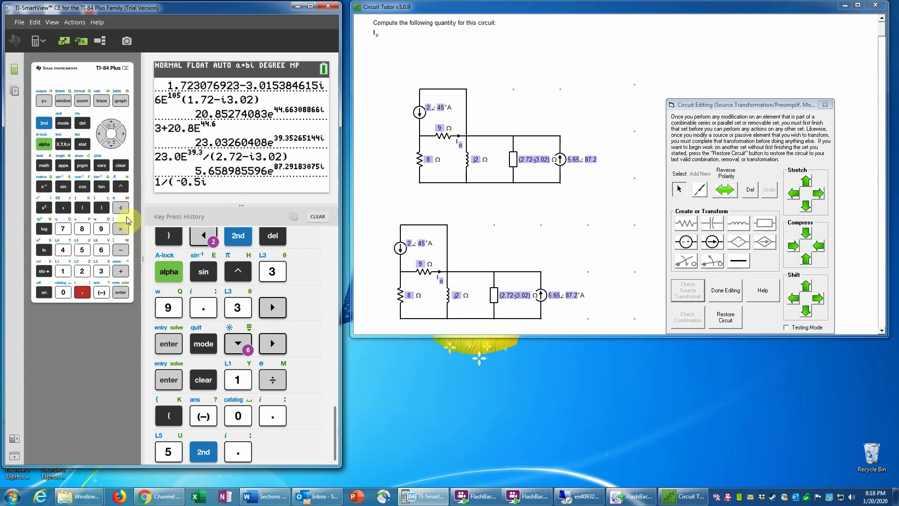
Step: Extend the calculator expression with +1/(2.72 for the real part of the second impedance
{"action": "left_click", "coordinate": [121, 271]}
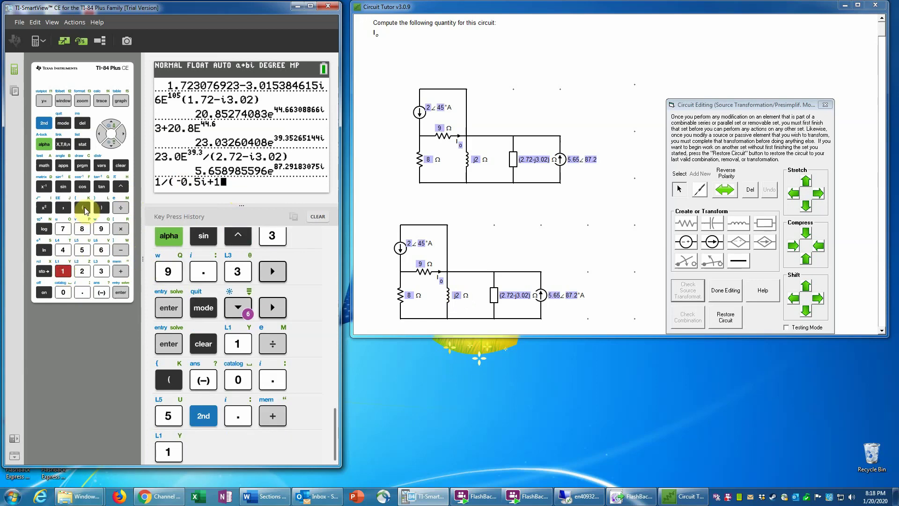
{"action": "left_click", "coordinate": [125, 210]}
{"action": "left_click", "coordinate": [84, 208]}
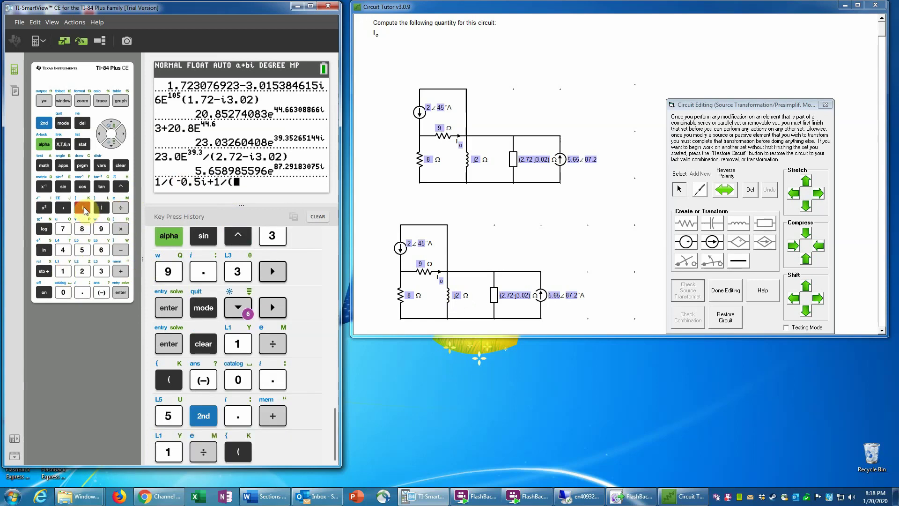
{"action": "left_click", "coordinate": [82, 270]}
{"action": "type", "text": ".7"}
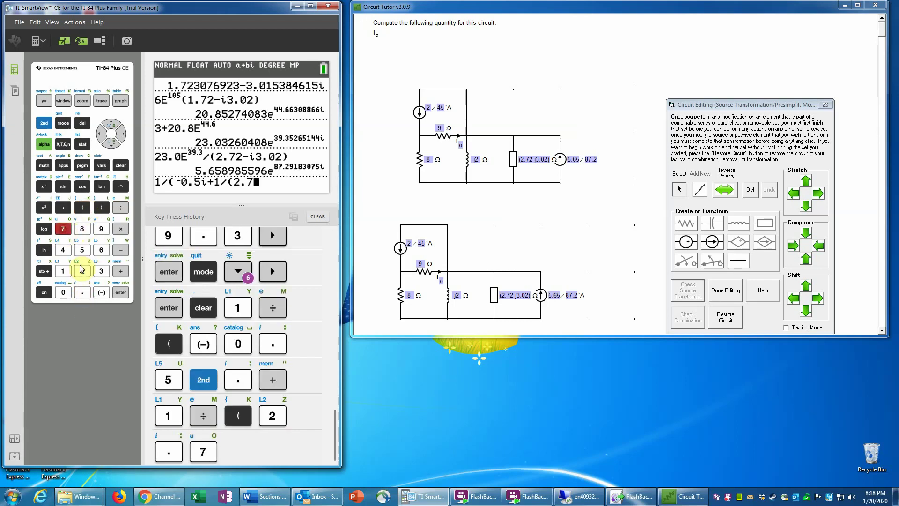
{"action": "left_click", "coordinate": [82, 271]}
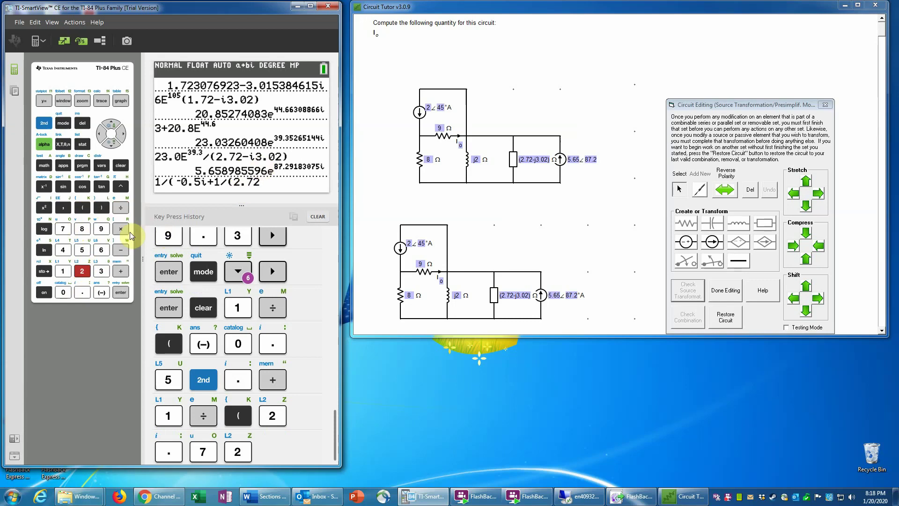
Step: Complete the second impedance with -i3.02, close both parentheses, and evaluate 1/(-0.5i+1/(2.72-i3.02))
{"action": "left_click", "coordinate": [121, 251]}
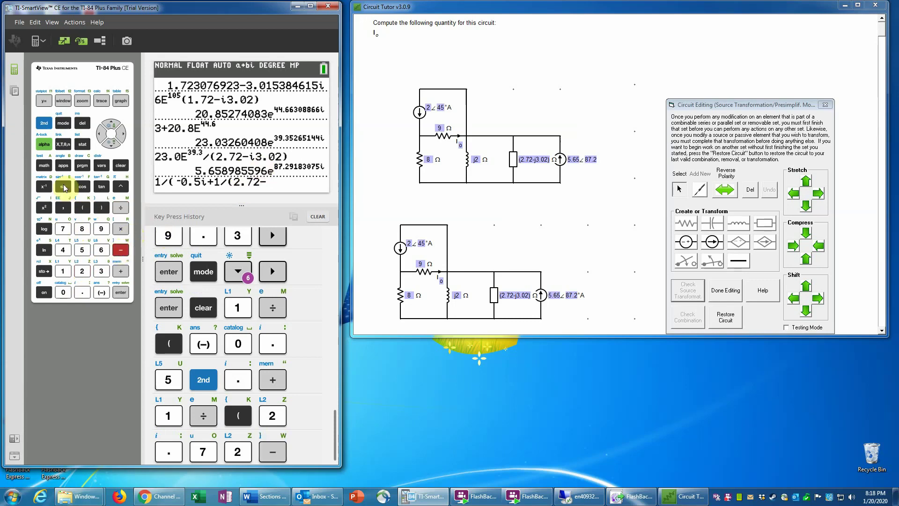
{"action": "left_click", "coordinate": [45, 124]}
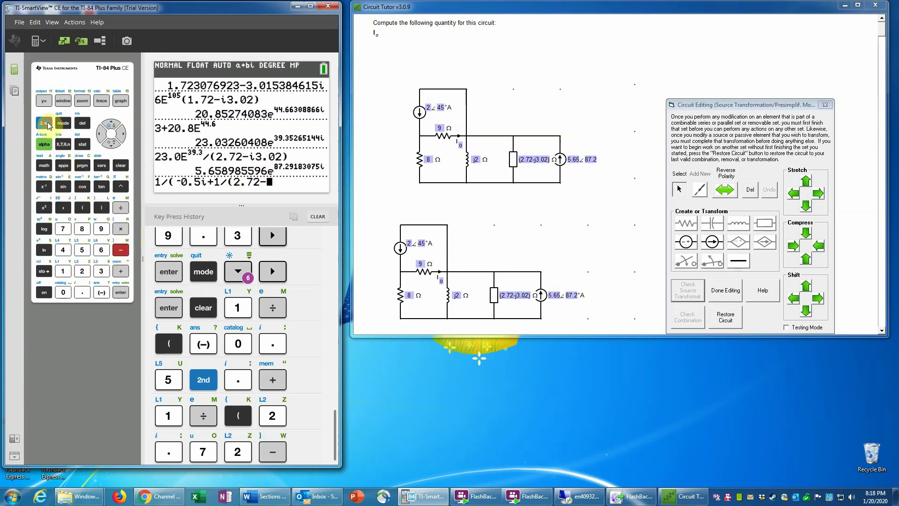
{"action": "left_click", "coordinate": [83, 292]}
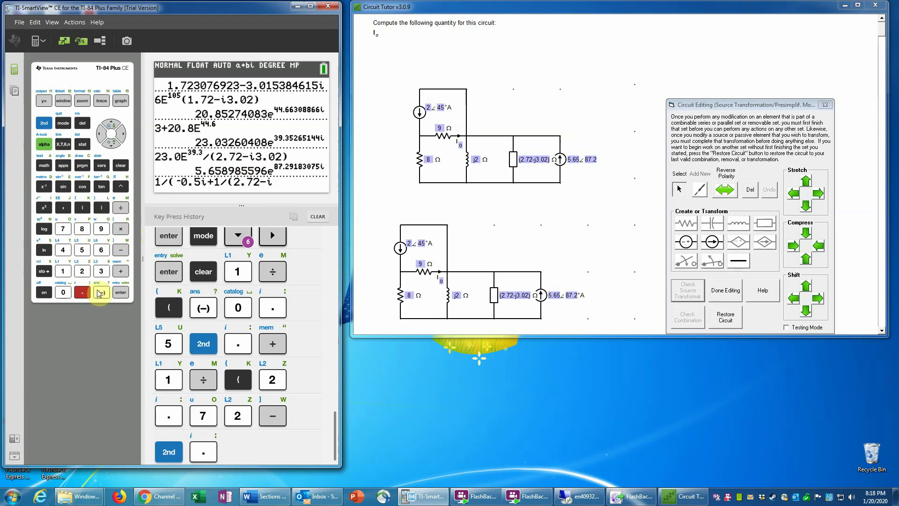
{"action": "left_click", "coordinate": [101, 271]}
{"action": "left_click", "coordinate": [83, 292]}
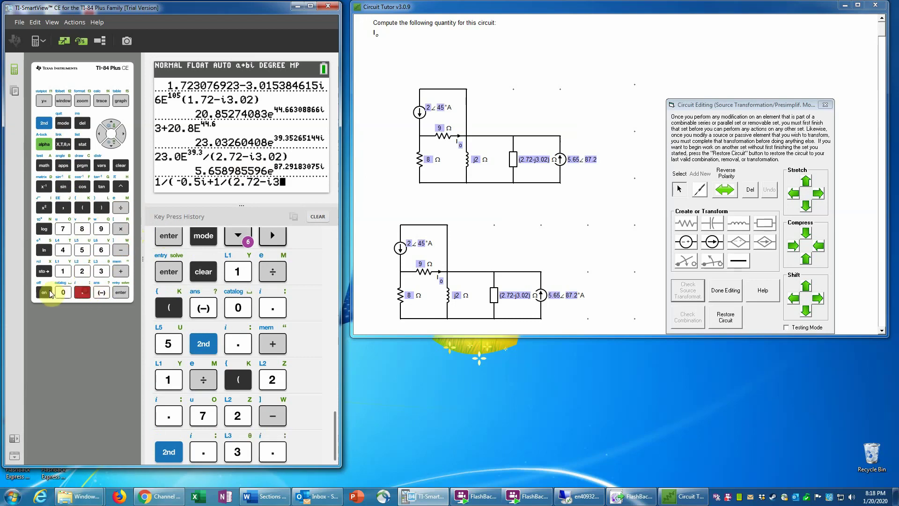
{"action": "left_click", "coordinate": [63, 293]}
{"action": "left_click", "coordinate": [83, 271]}
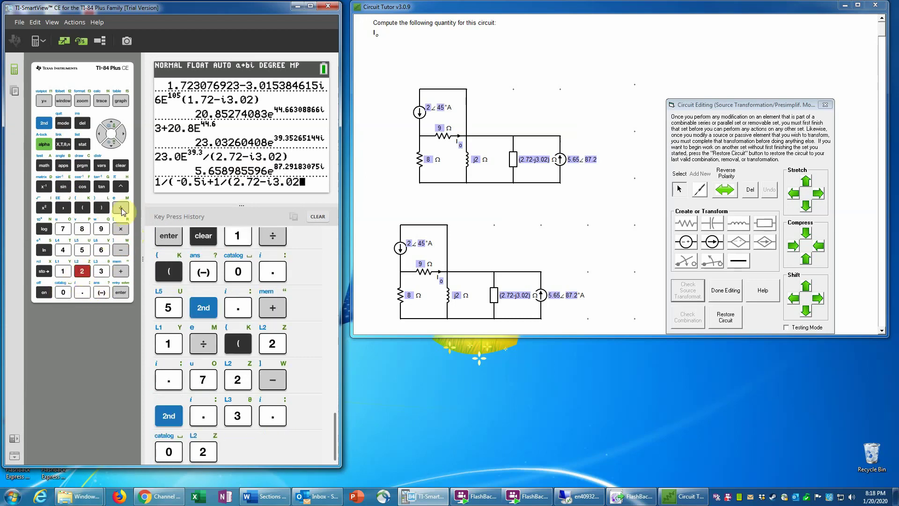
{"action": "left_click", "coordinate": [103, 209]}
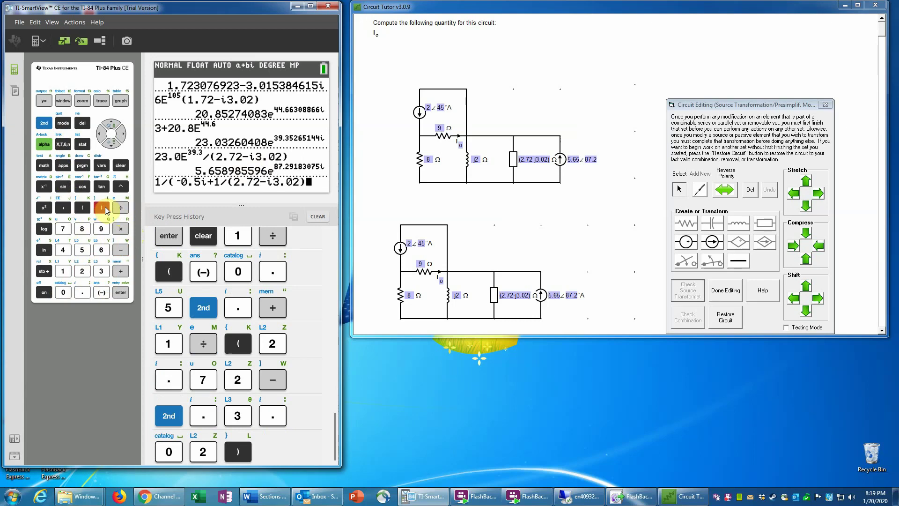
{"action": "left_click", "coordinate": [105, 206]}
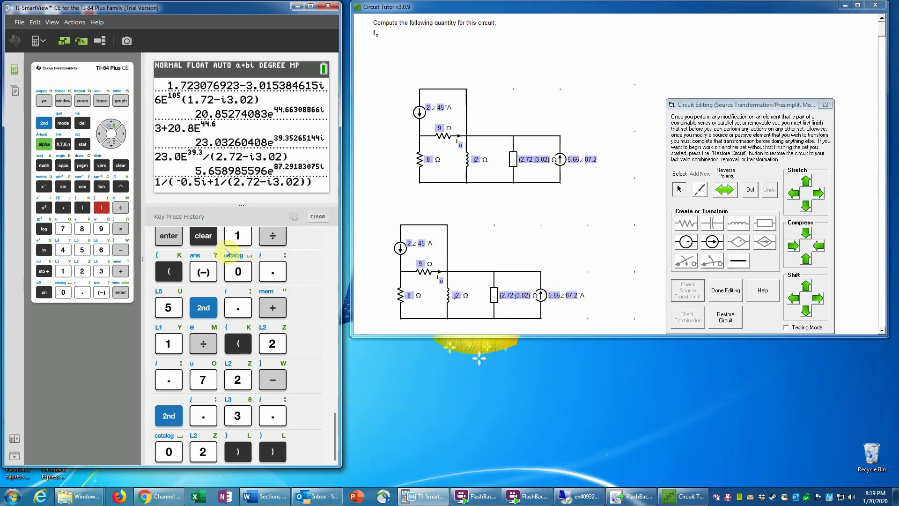
{"action": "left_click", "coordinate": [120, 293]}
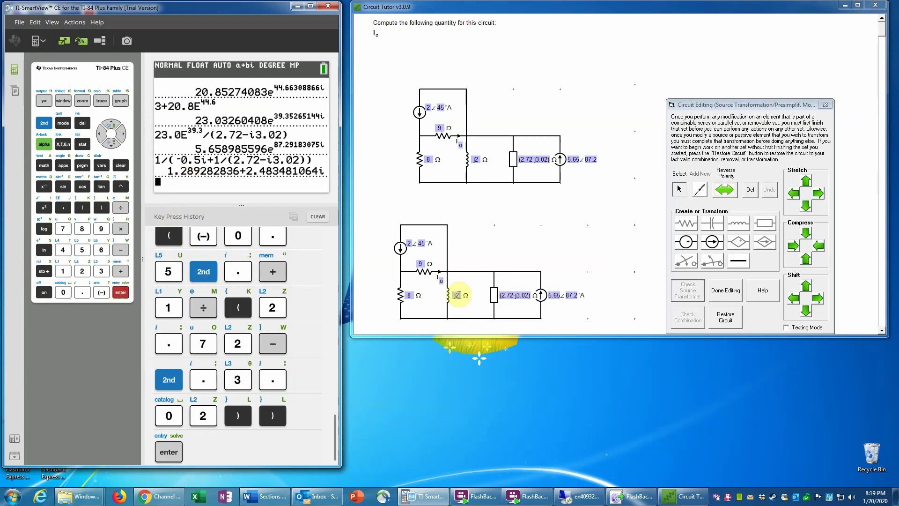
Step: Set the lower circuit's (2.72-j3.02) Ω impedance to 1.289+j2.483 Ω and delete the parallel j2 Ω inductor
{"action": "left_click", "coordinate": [494, 296]}
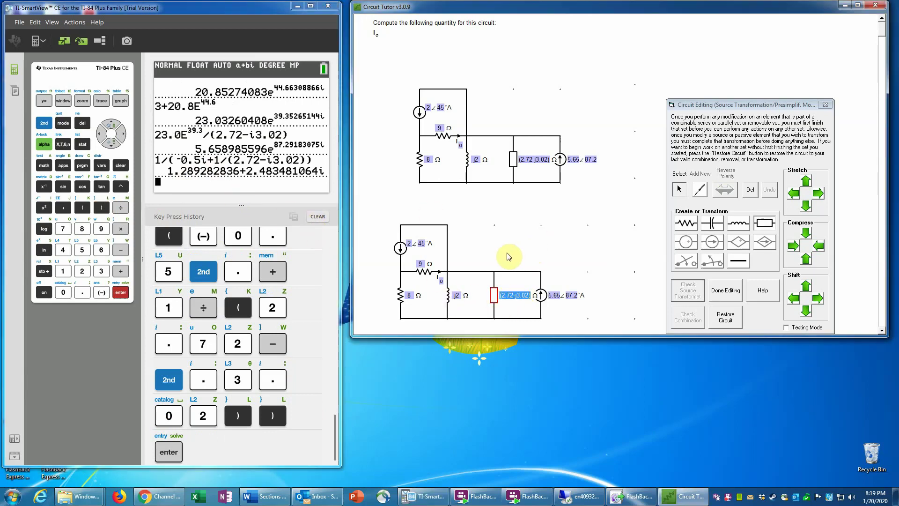
{"action": "type", "text": "1.289"}
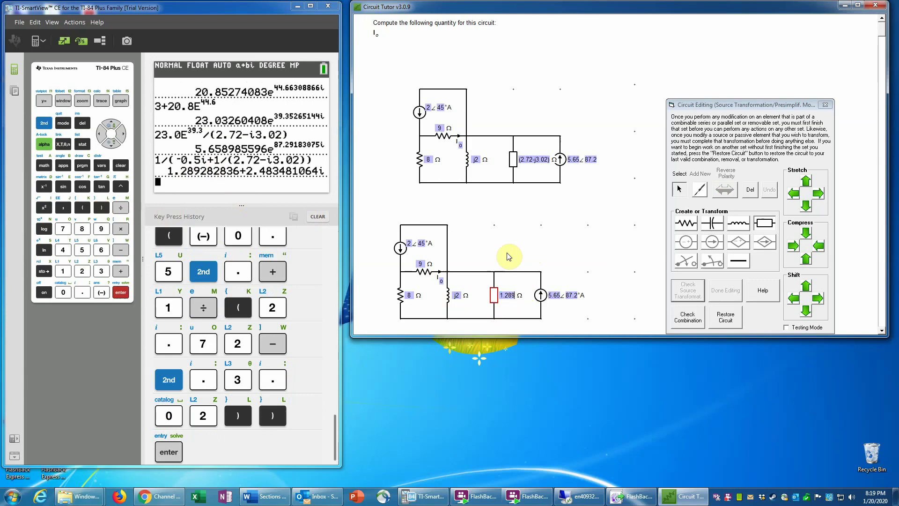
{"action": "type", "text": "+j2.483"}
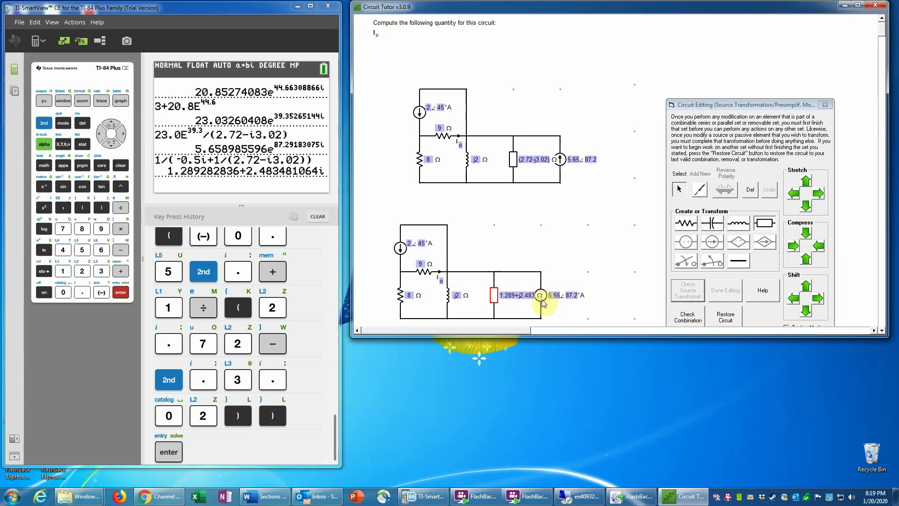
{"action": "left_click", "coordinate": [453, 295]}
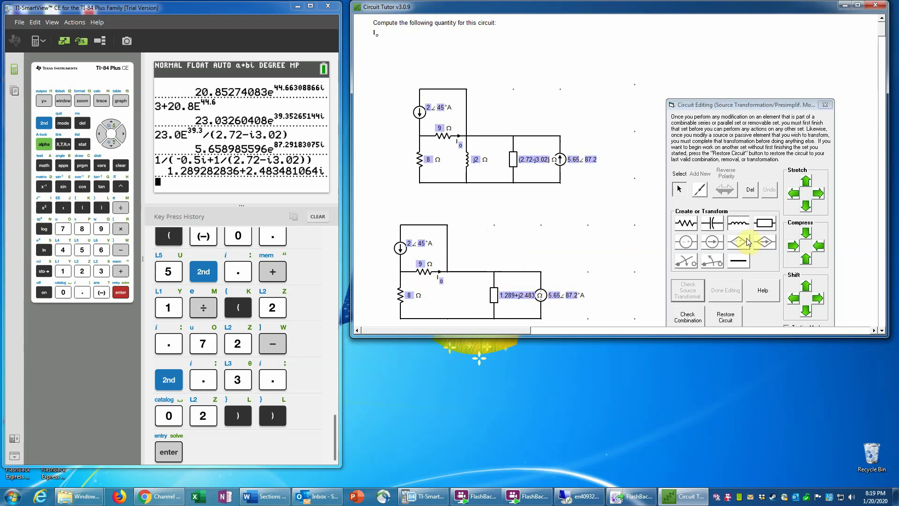
Step: Maximize the circuit window, check the parallel combination, and dismiss the result message
{"action": "left_click", "coordinate": [858, 6]}
{"action": "left_click", "coordinate": [332, 314]}
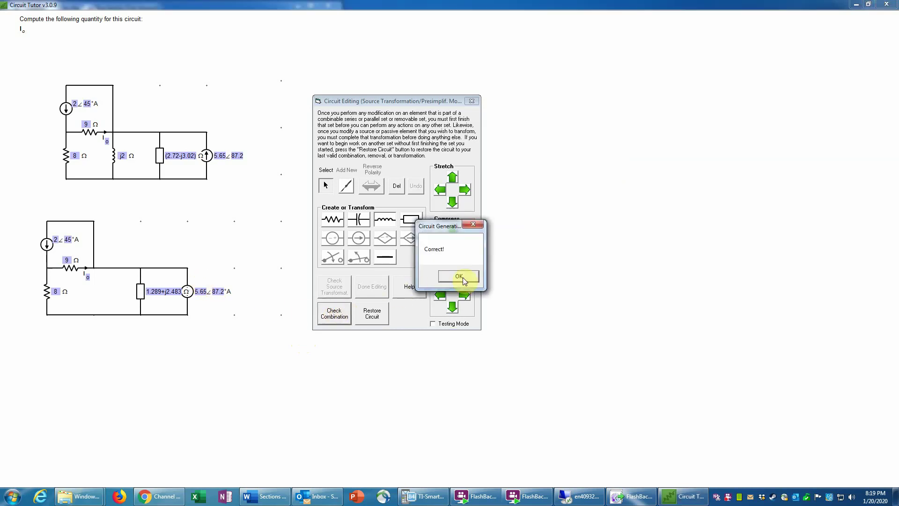
{"action": "left_click", "coordinate": [464, 279]}
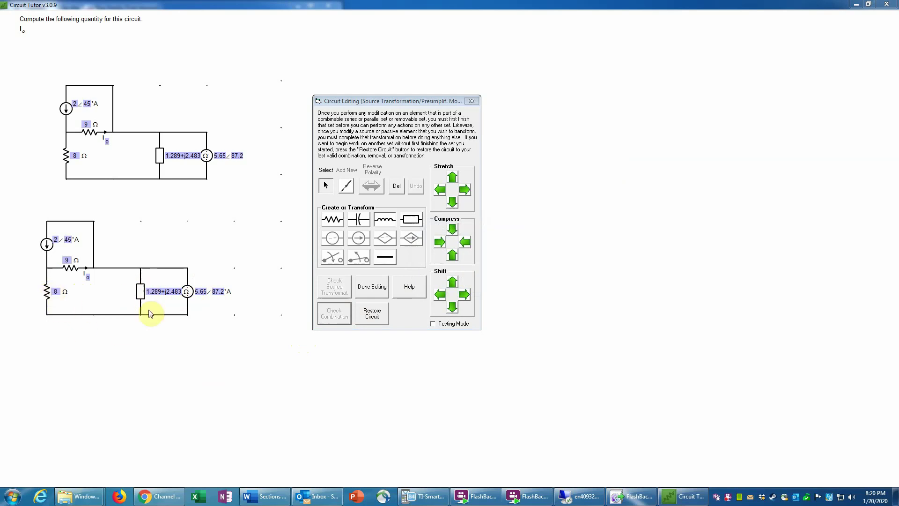
Step: Transform the lower circuit's 5.65∠87.2° A current source into a voltage source and reverse its polarity
{"action": "left_click", "coordinate": [191, 294]}
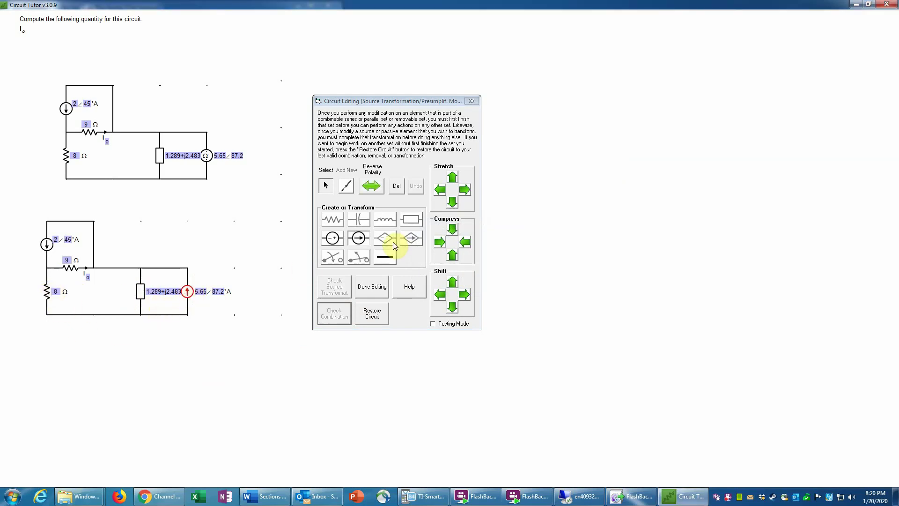
{"action": "left_click", "coordinate": [333, 238]}
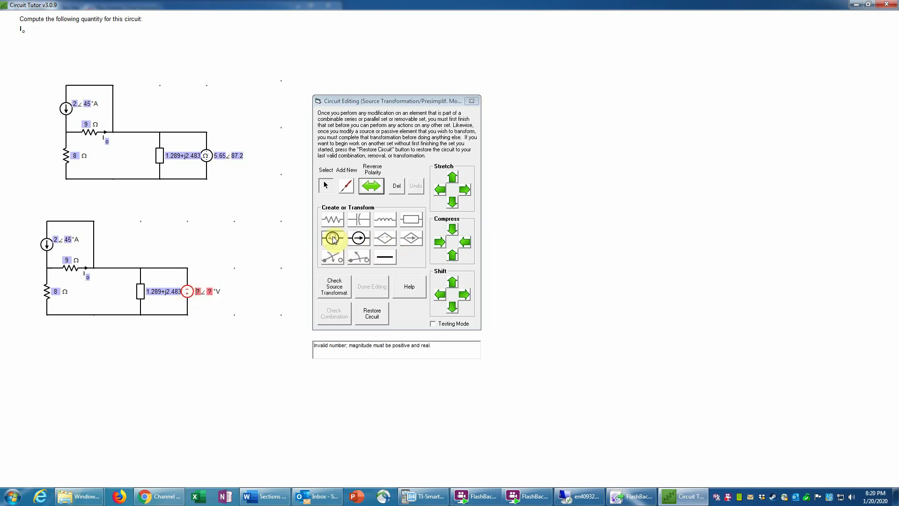
{"action": "left_click", "coordinate": [377, 187]}
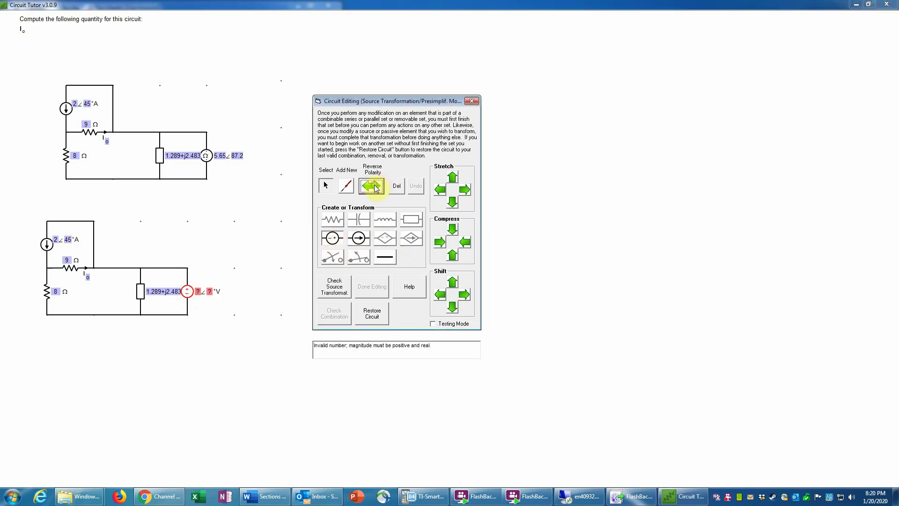
{"action": "left_click", "coordinate": [188, 286]}
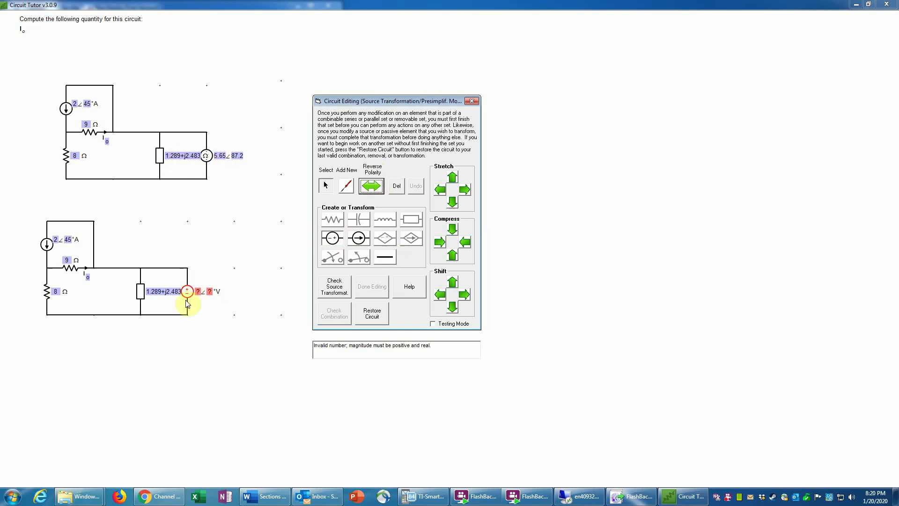
Step: Restore the circuit window to its smaller size beside the calculator
{"action": "left_click", "coordinate": [858, 5]}
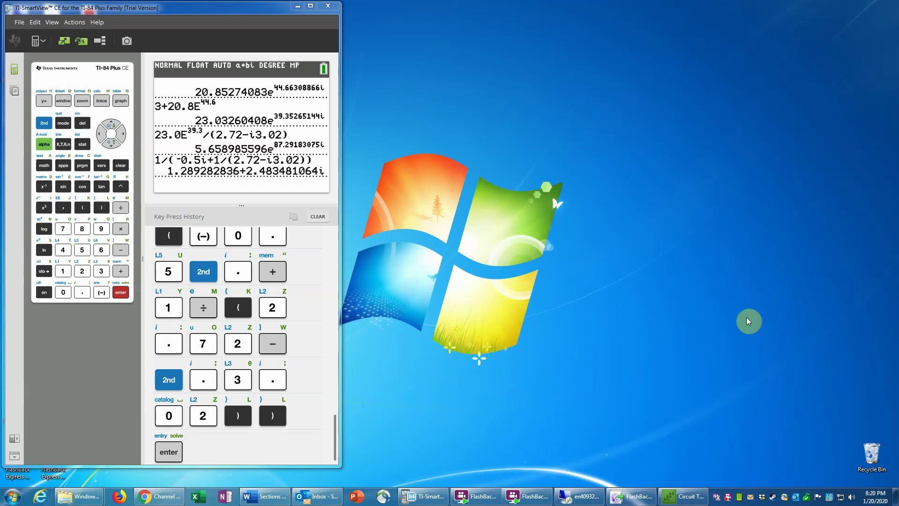
{"action": "left_click", "coordinate": [687, 488]}
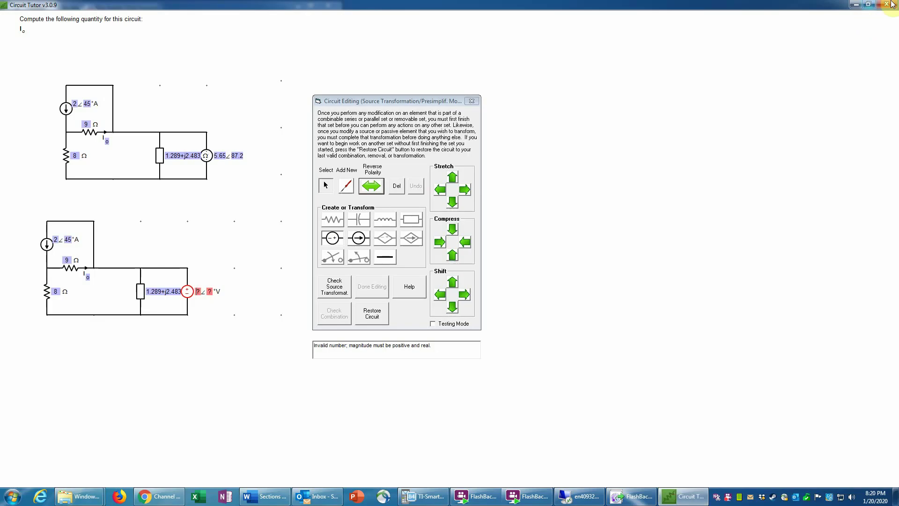
{"action": "left_click", "coordinate": [867, 5]}
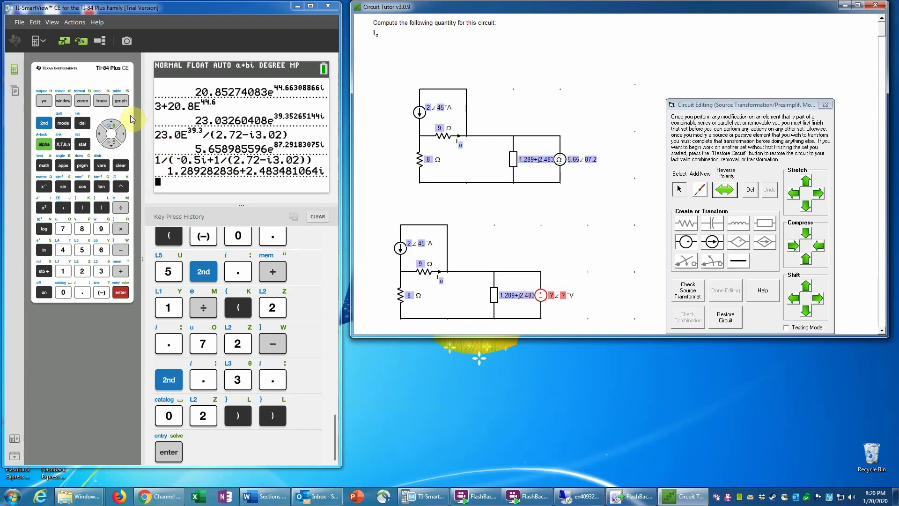
Step: Switch the calculator's complex number format to polar re^(θi)
{"action": "left_click", "coordinate": [64, 124]}
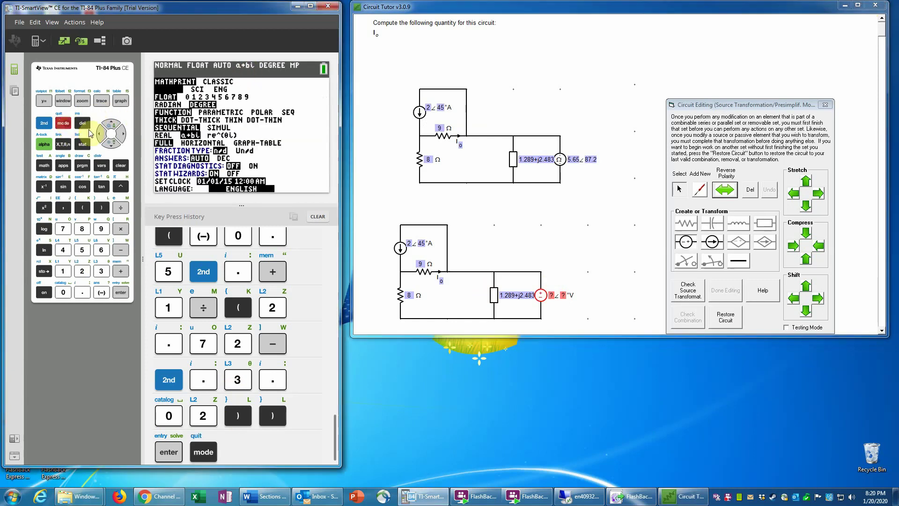
{"action": "left_click", "coordinate": [112, 145]}
{"action": "left_click", "coordinate": [113, 146]}
{"action": "left_click", "coordinate": [112, 146]}
{"action": "left_click", "coordinate": [112, 146]}
{"action": "left_click", "coordinate": [112, 146]}
{"action": "left_click", "coordinate": [112, 145]}
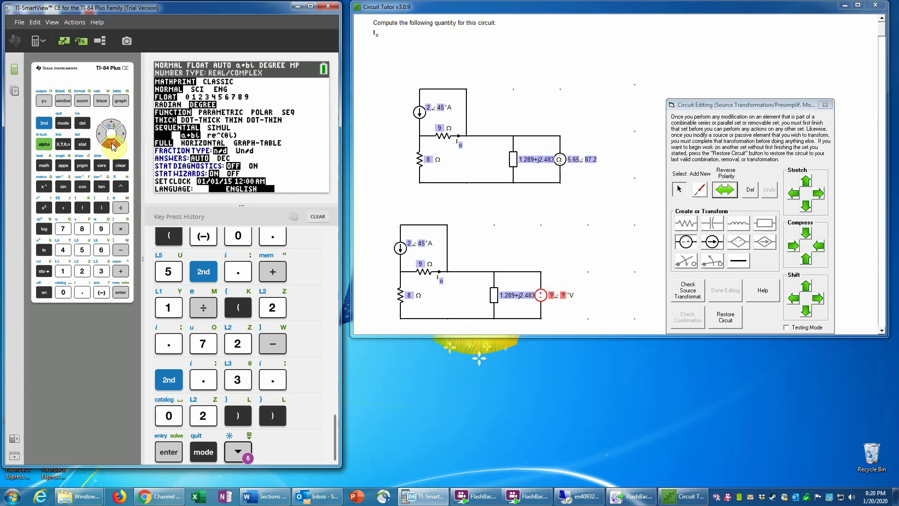
{"action": "left_click", "coordinate": [124, 135]}
{"action": "left_click", "coordinate": [124, 135]}
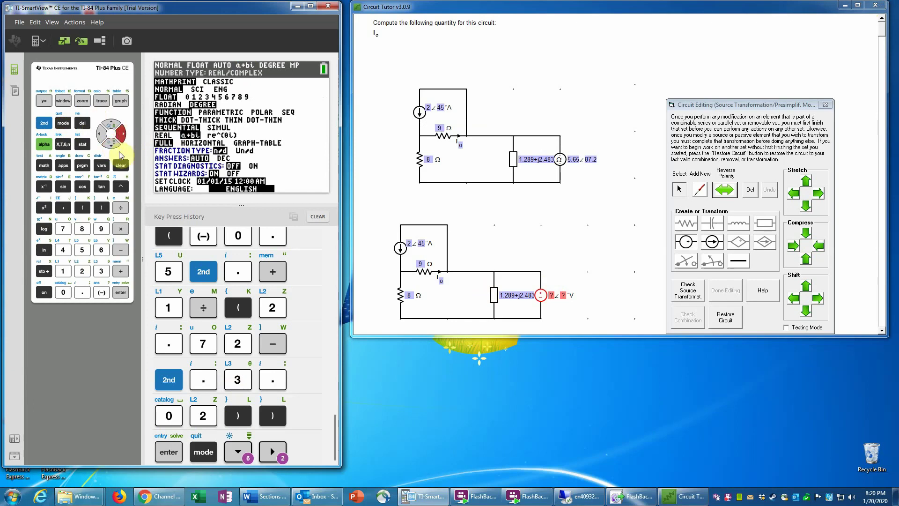
{"action": "left_click", "coordinate": [120, 293]}
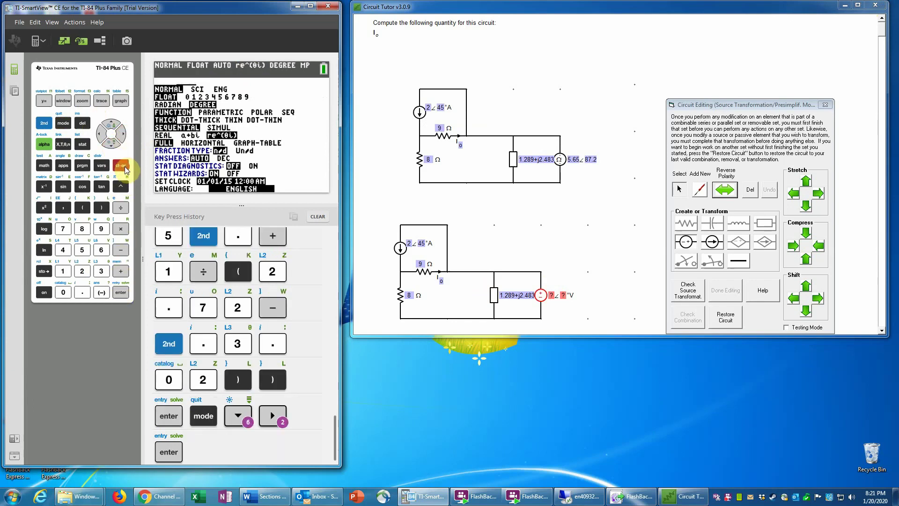
Step: Return the calculator to its home screen and enter the source current phasor 5.65E^87.2
{"action": "left_click", "coordinate": [120, 165]}
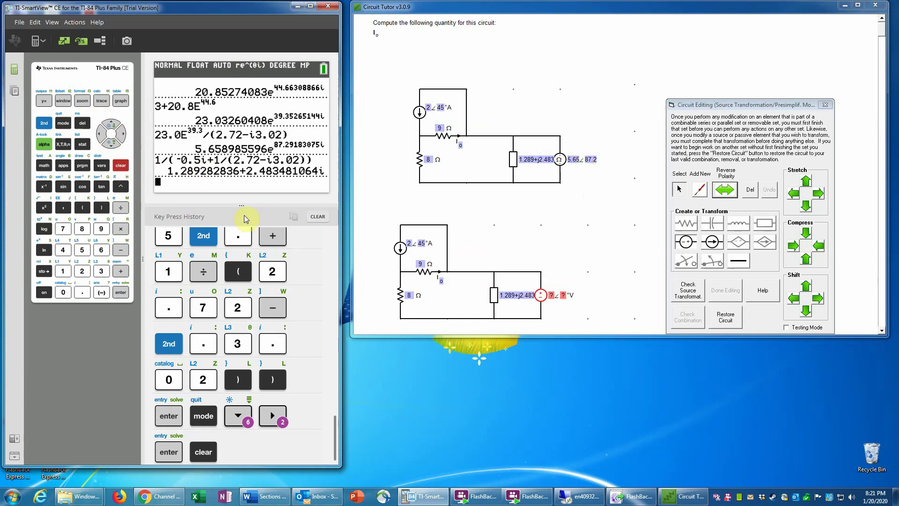
{"action": "left_click", "coordinate": [82, 249]}
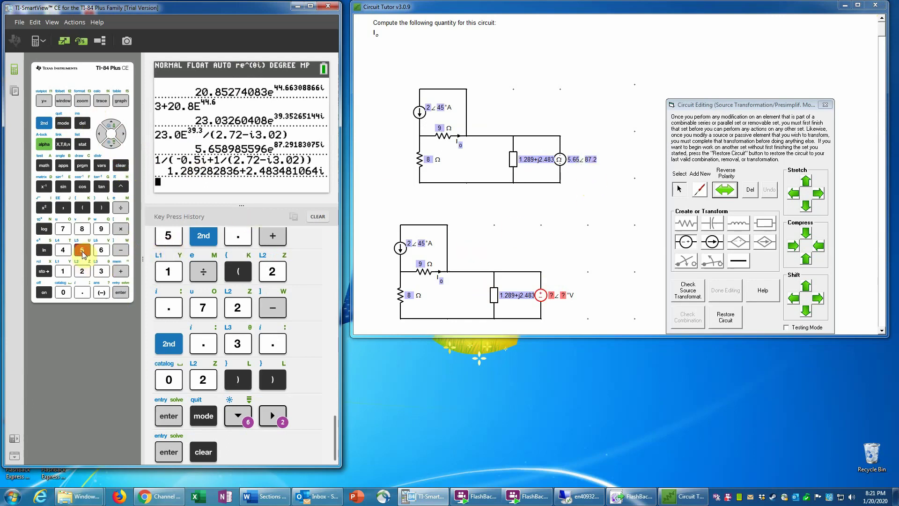
{"action": "left_click", "coordinate": [82, 292]}
{"action": "left_click", "coordinate": [99, 251]}
{"action": "left_click", "coordinate": [82, 249]}
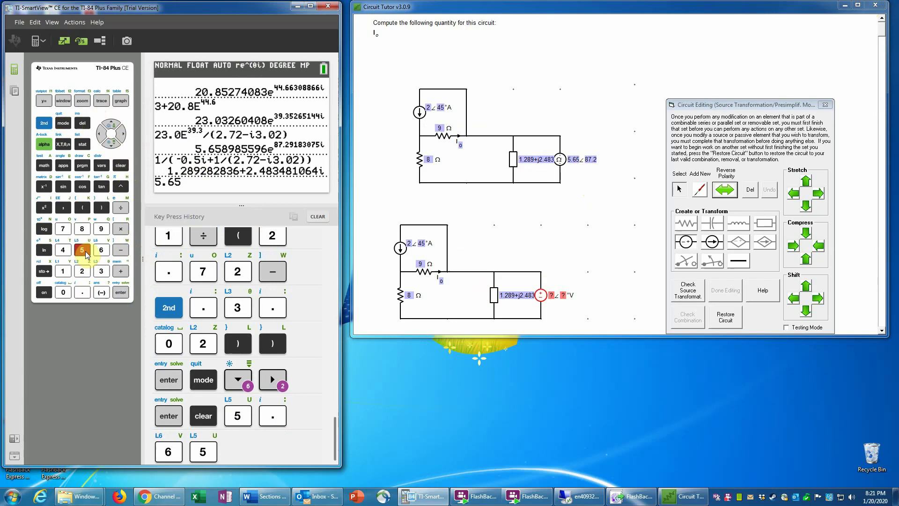
{"action": "left_click", "coordinate": [44, 146]}
{"action": "left_click", "coordinate": [64, 187]}
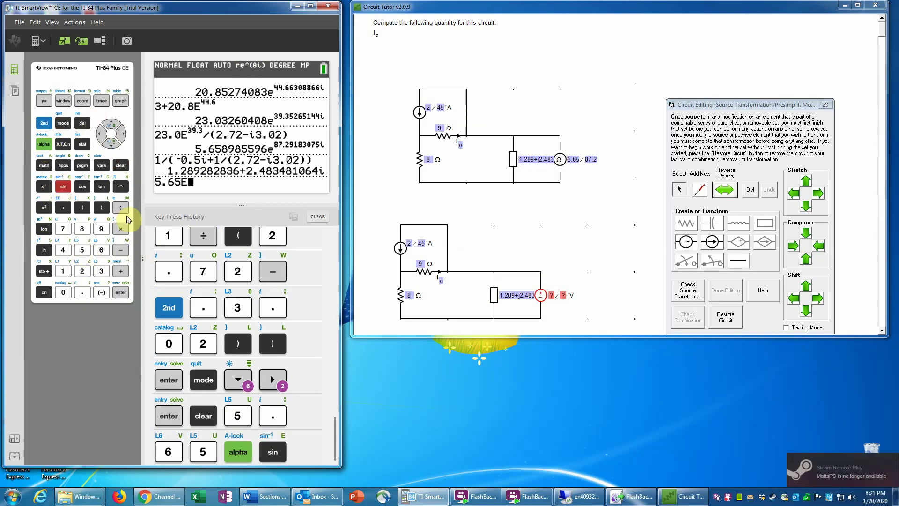
{"action": "left_click", "coordinate": [121, 187]}
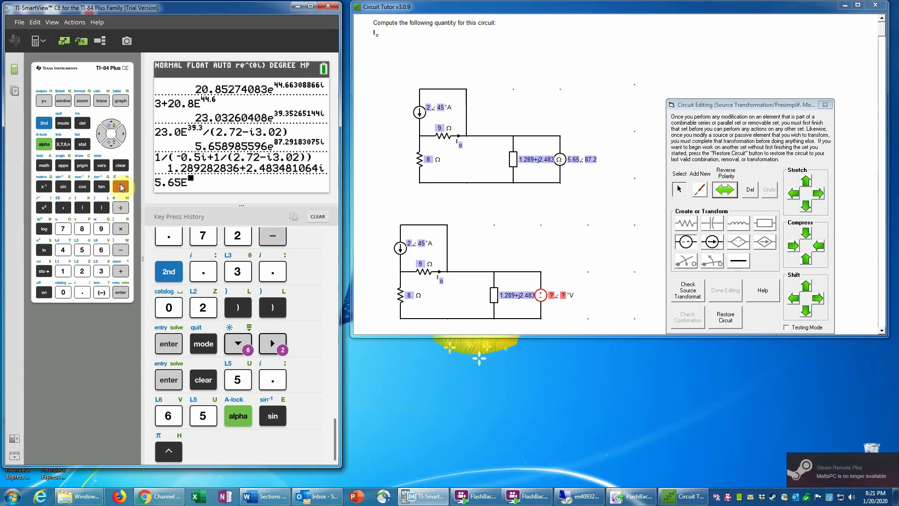
{"action": "left_click", "coordinate": [82, 229]}
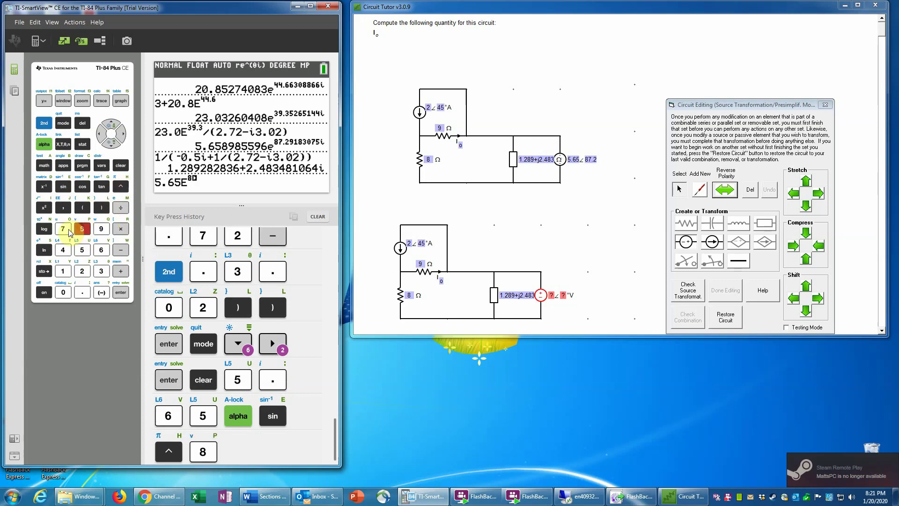
{"action": "left_click", "coordinate": [62, 230]}
{"action": "left_click", "coordinate": [83, 293]}
{"action": "left_click", "coordinate": [83, 273]}
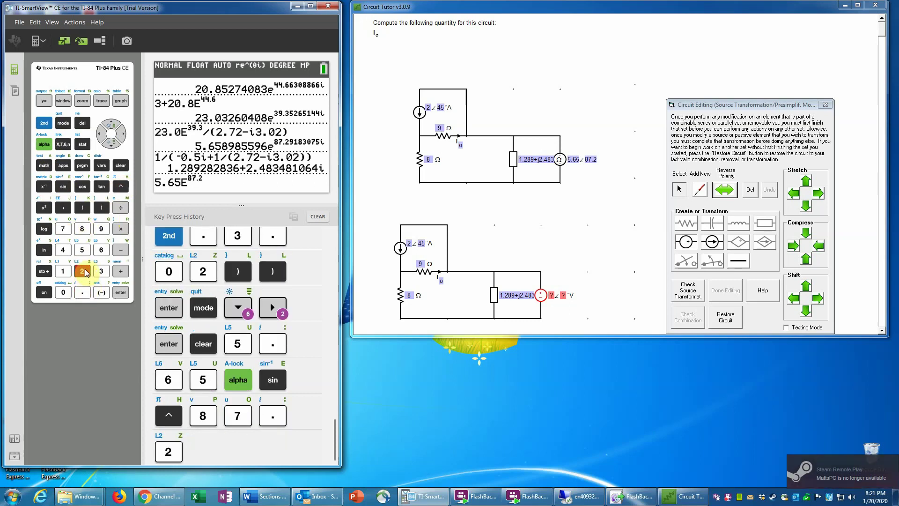
{"action": "left_click", "coordinate": [122, 135]}
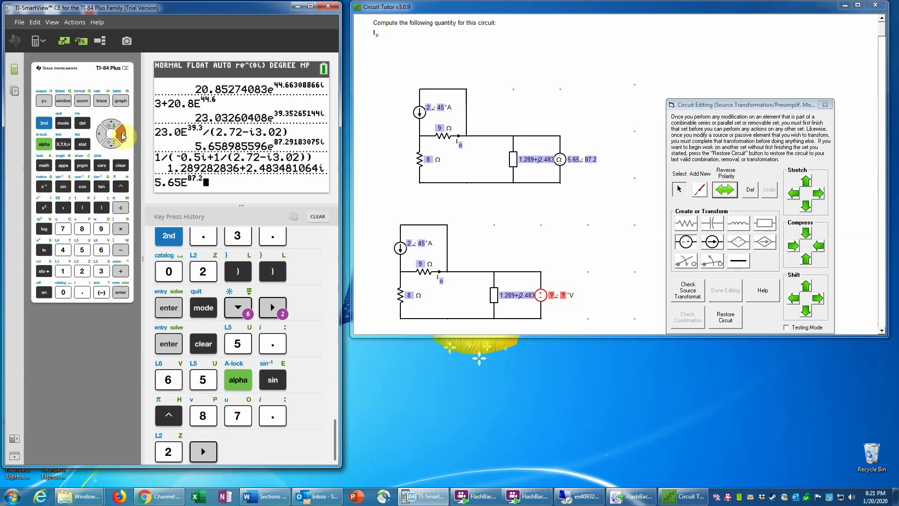
Step: Extend the 5.65E^87.2 expression with a multiplication by a bracketed impedance, beginning with its real part 1.289
{"action": "left_click", "coordinate": [120, 229]}
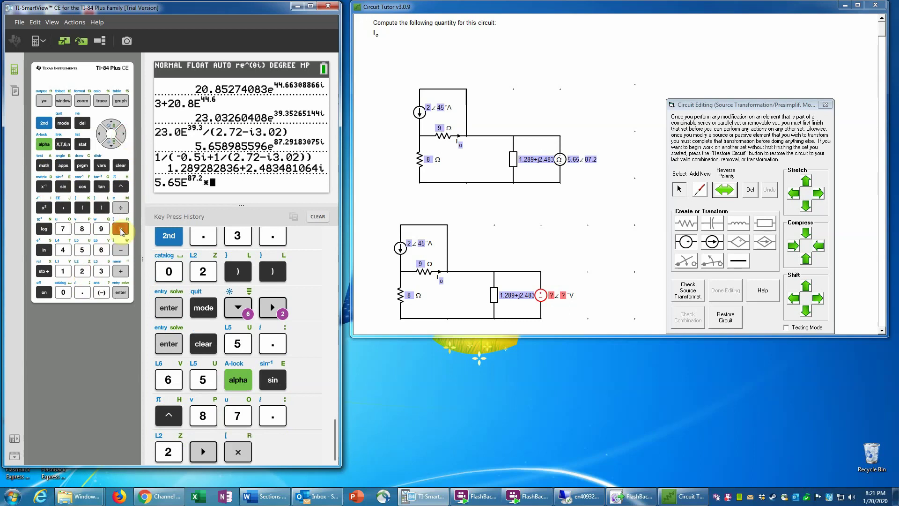
{"action": "left_click", "coordinate": [83, 207]}
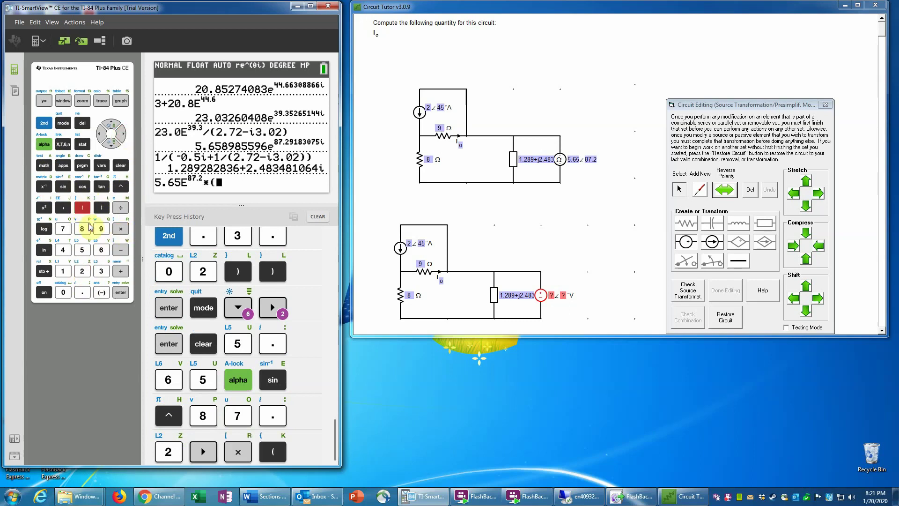
{"action": "left_click", "coordinate": [66, 272]}
{"action": "left_click", "coordinate": [83, 292]}
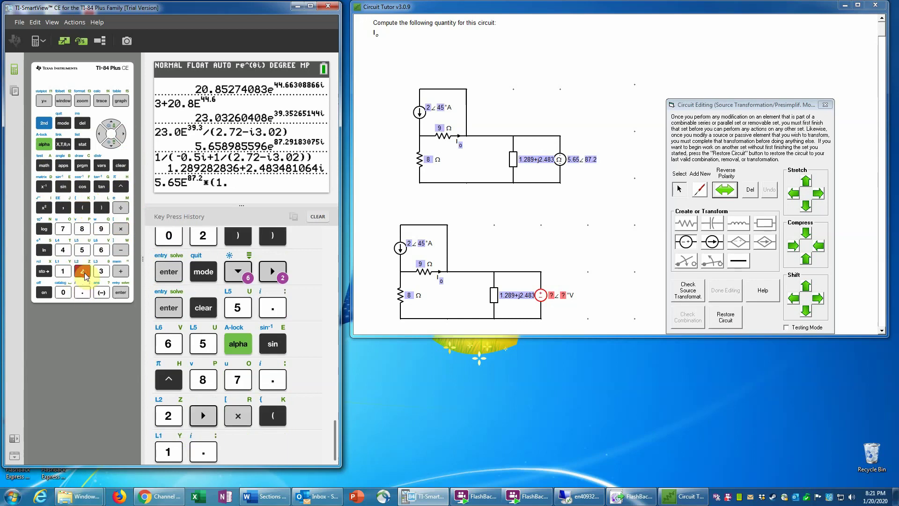
{"action": "left_click", "coordinate": [82, 271]}
{"action": "left_click", "coordinate": [82, 228]}
{"action": "left_click", "coordinate": [101, 230]}
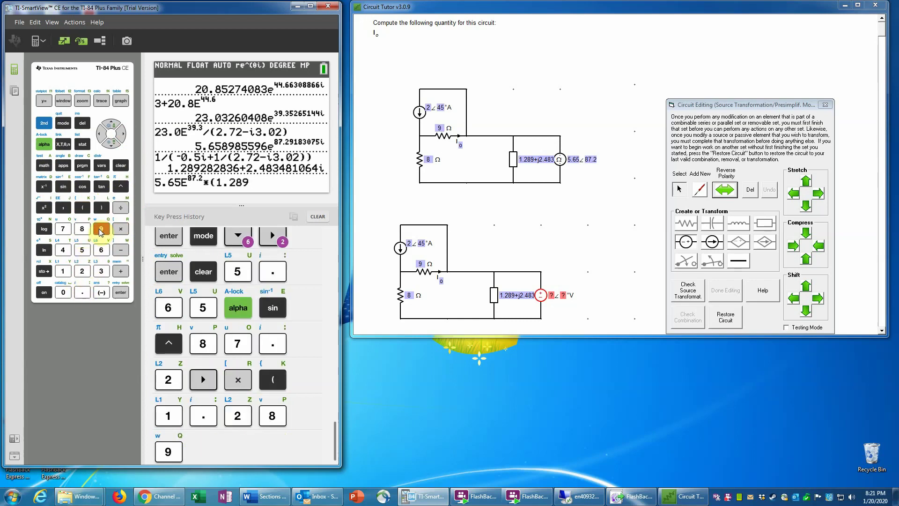
Step: Complete the bracketed impedance with the imaginary part +i2.483 and evaluate the product
{"action": "left_click", "coordinate": [123, 272]}
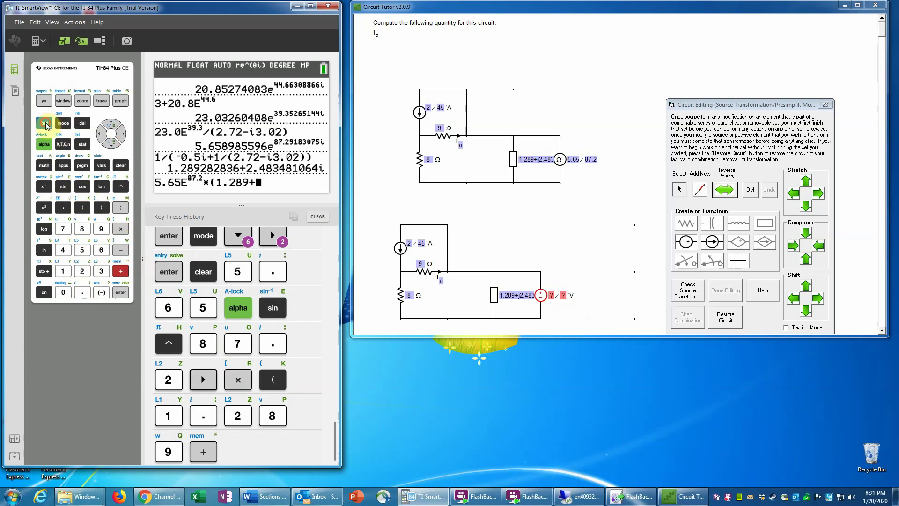
{"action": "left_click", "coordinate": [44, 123]}
{"action": "left_click", "coordinate": [84, 292]}
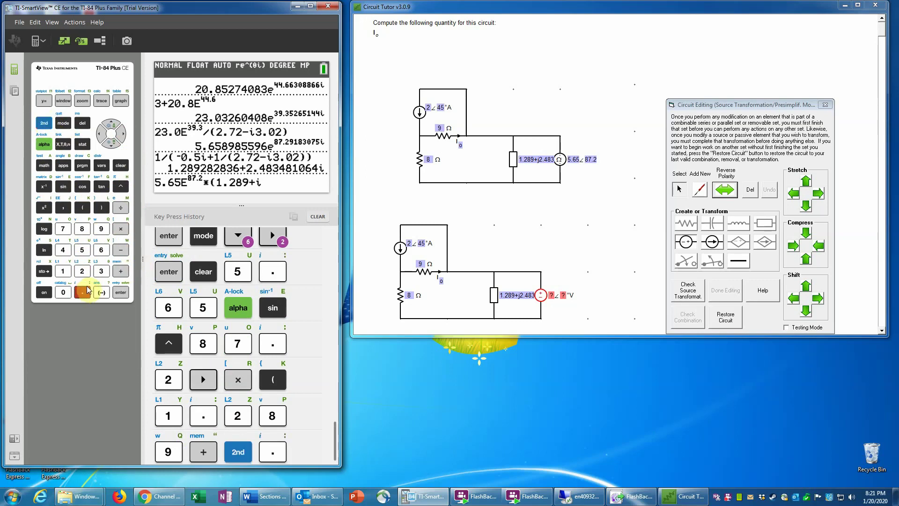
{"action": "left_click", "coordinate": [82, 271]}
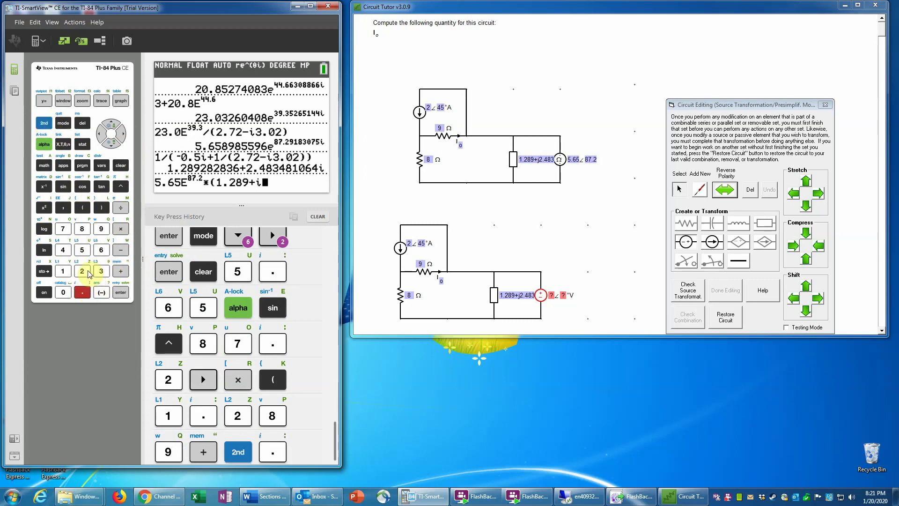
{"action": "left_click", "coordinate": [82, 292]}
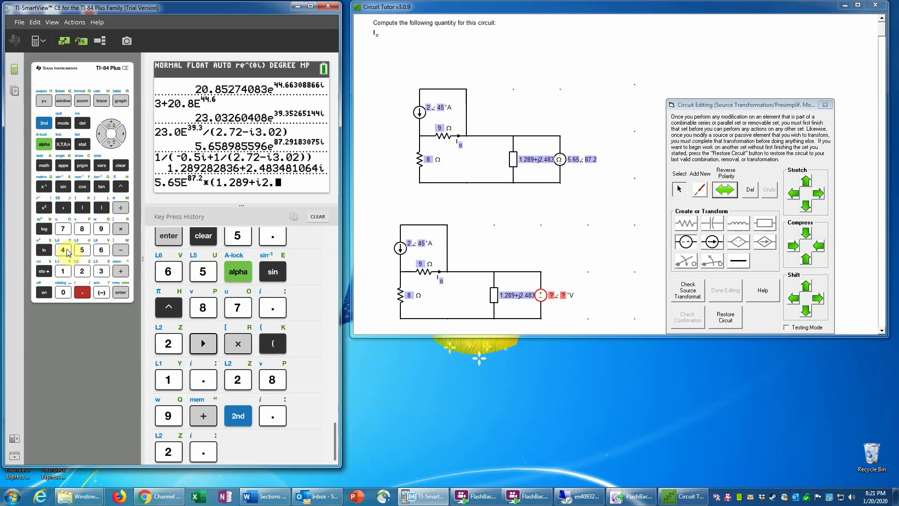
{"action": "left_click", "coordinate": [65, 251]}
{"action": "left_click", "coordinate": [82, 229]}
{"action": "left_click", "coordinate": [101, 270]}
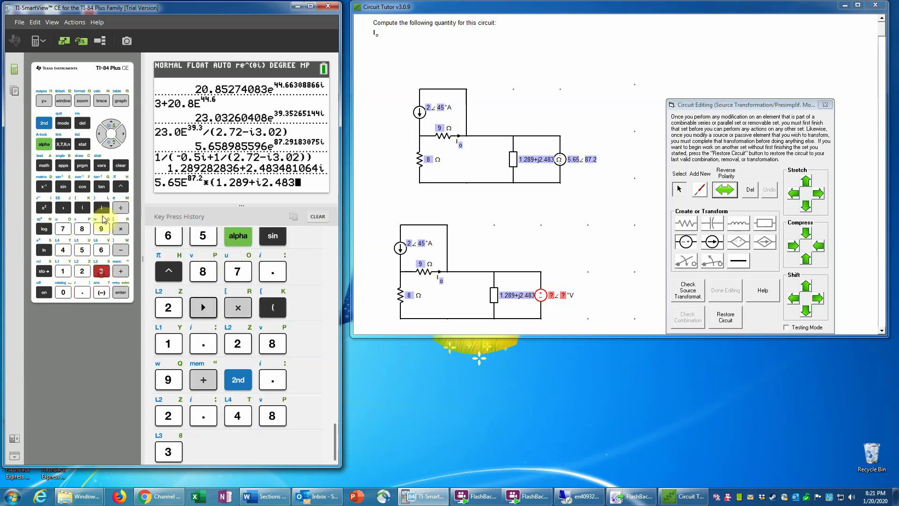
{"action": "left_click", "coordinate": [101, 208]}
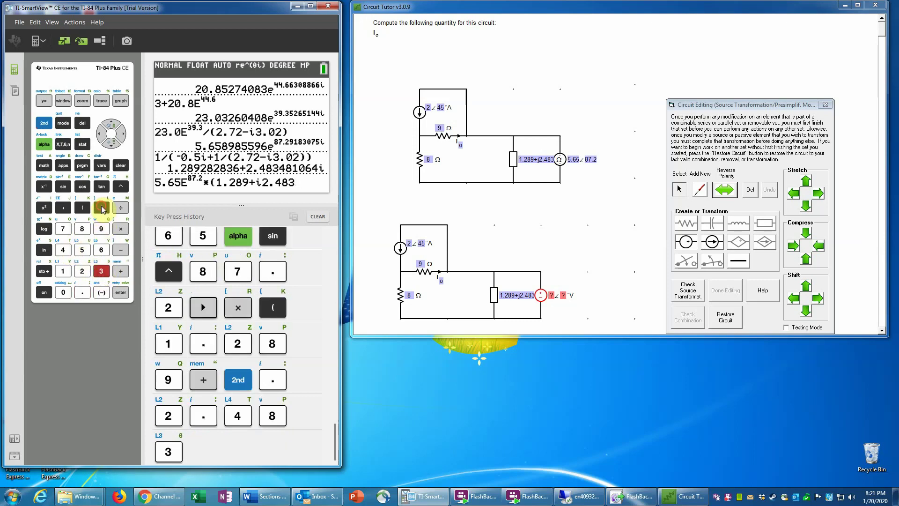
{"action": "left_click", "coordinate": [121, 295]}
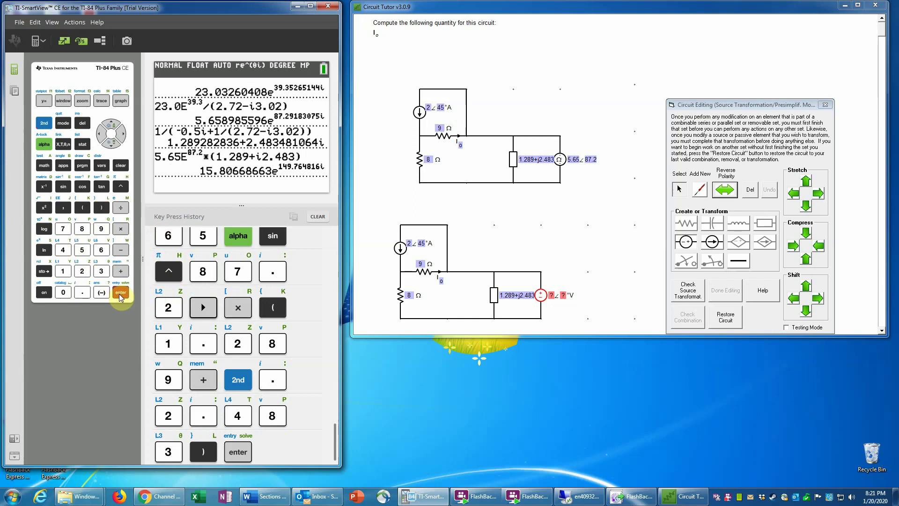
Step: Set the lower circuit's new voltage source to 15.81∠149.8° V
{"action": "left_click", "coordinate": [551, 295]}
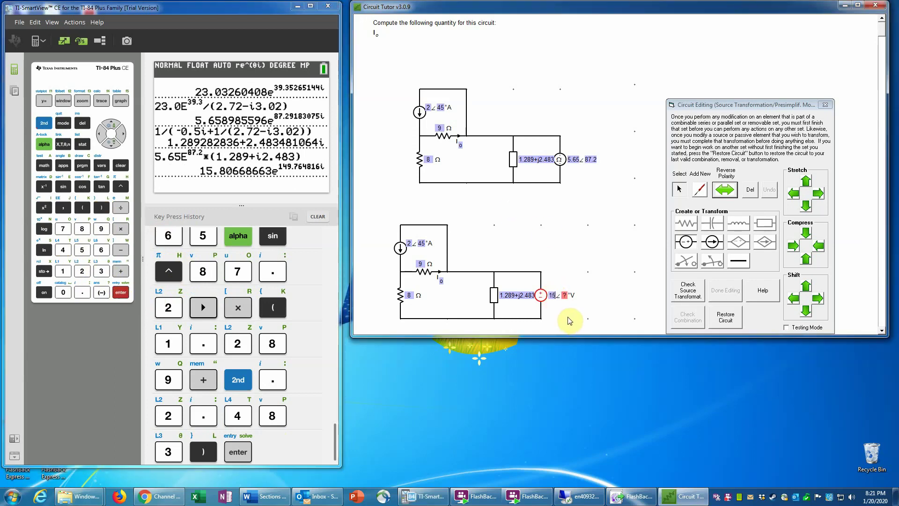
{"action": "type", "text": "15.81"}
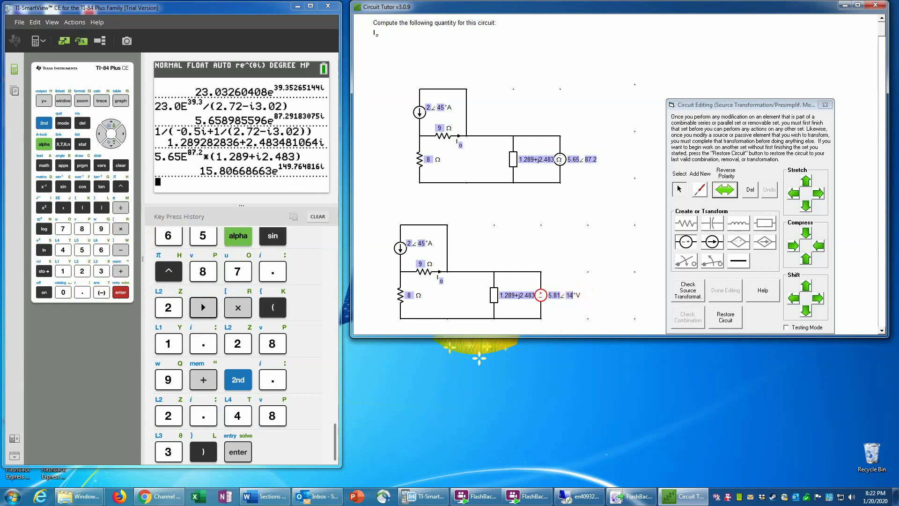
{"action": "type", "text": "49.76"}
{"action": "key", "text": "Return"}
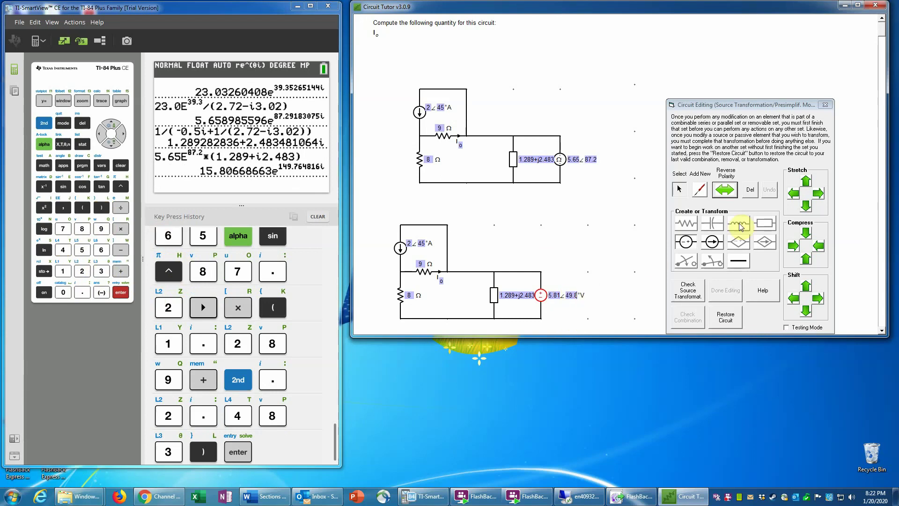
Step: Maximize the circuit window and delete the lower circuit's upper wire between the 1.289+j2.483 Ω impedance and the voltage source
{"action": "left_click", "coordinate": [860, 6]}
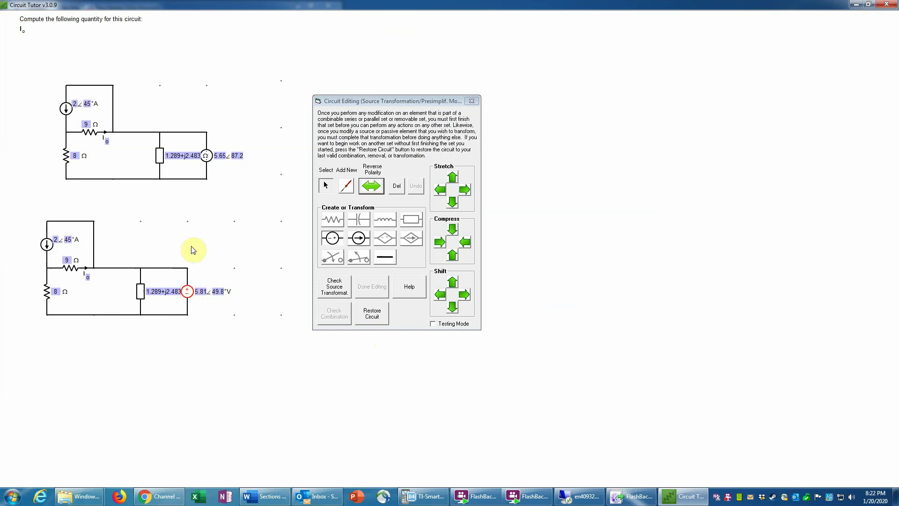
{"action": "left_click", "coordinate": [166, 271]}
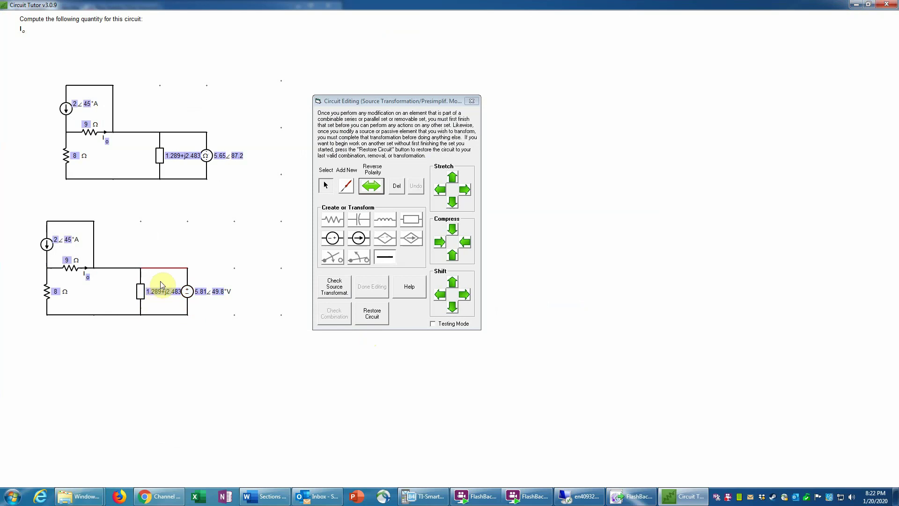
{"action": "left_click", "coordinate": [399, 186]}
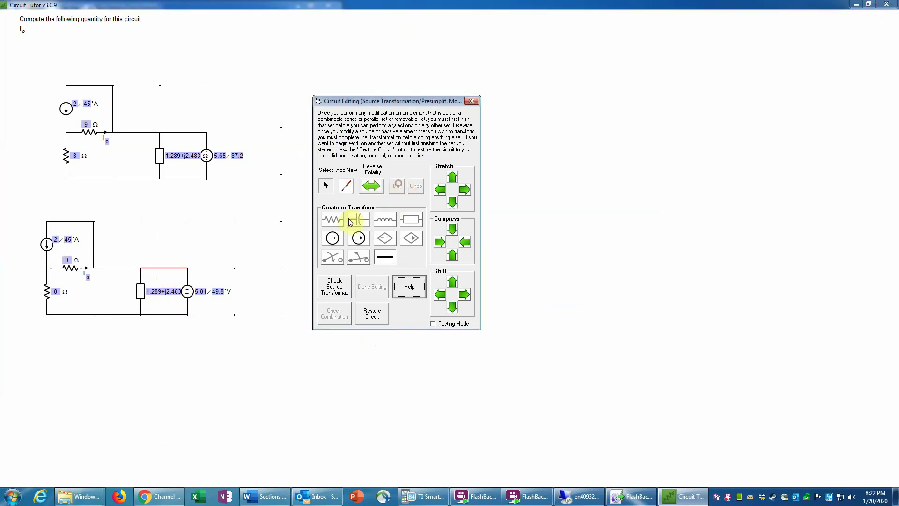
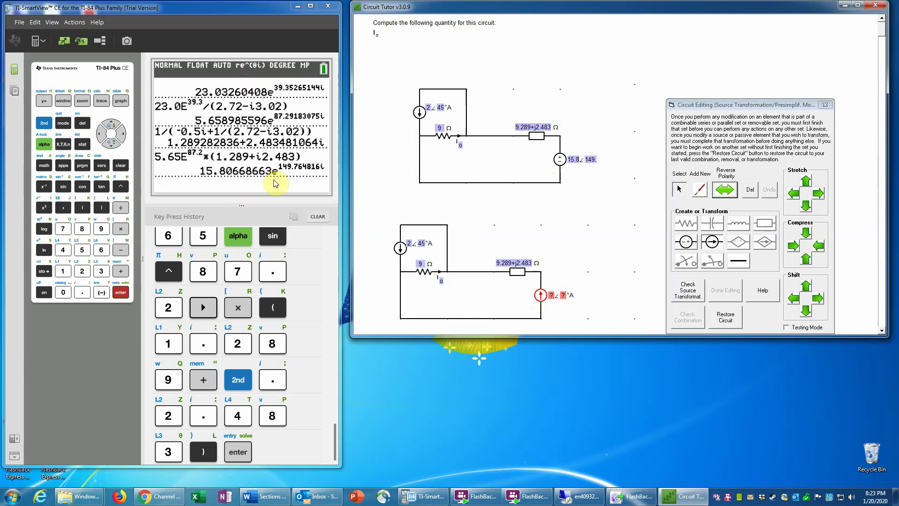
Step: Enter the source voltage phasor 15.8E^149 on the calculator
{"action": "left_click", "coordinate": [64, 271]}
{"action": "left_click", "coordinate": [82, 251]}
{"action": "left_click", "coordinate": [82, 293]}
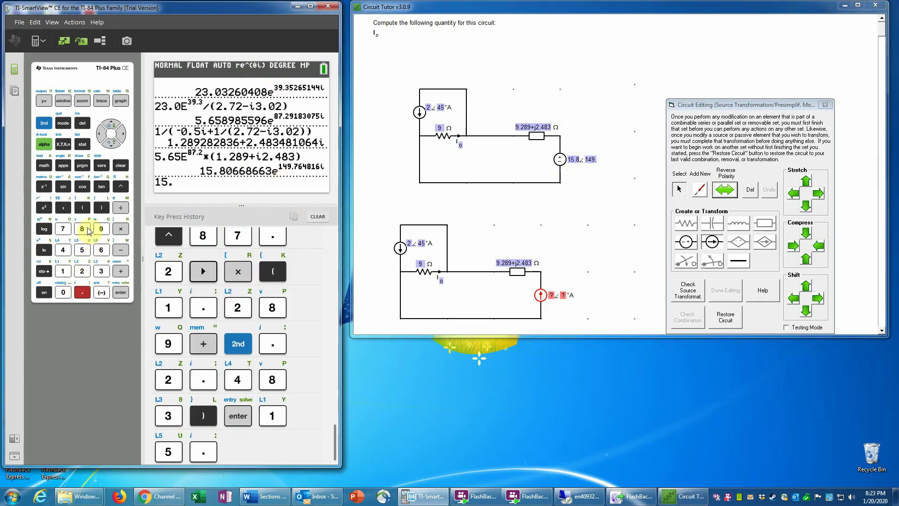
{"action": "left_click", "coordinate": [87, 230]}
{"action": "left_click", "coordinate": [44, 144]}
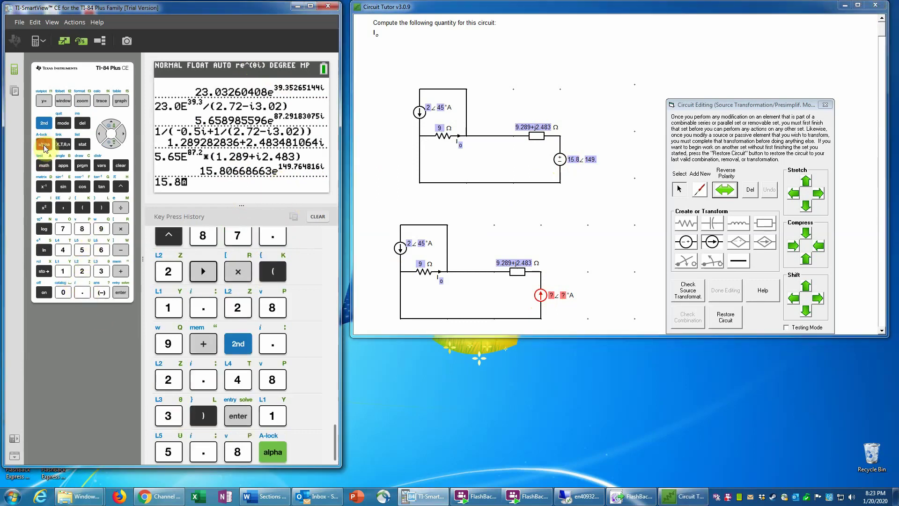
{"action": "left_click", "coordinate": [64, 187]}
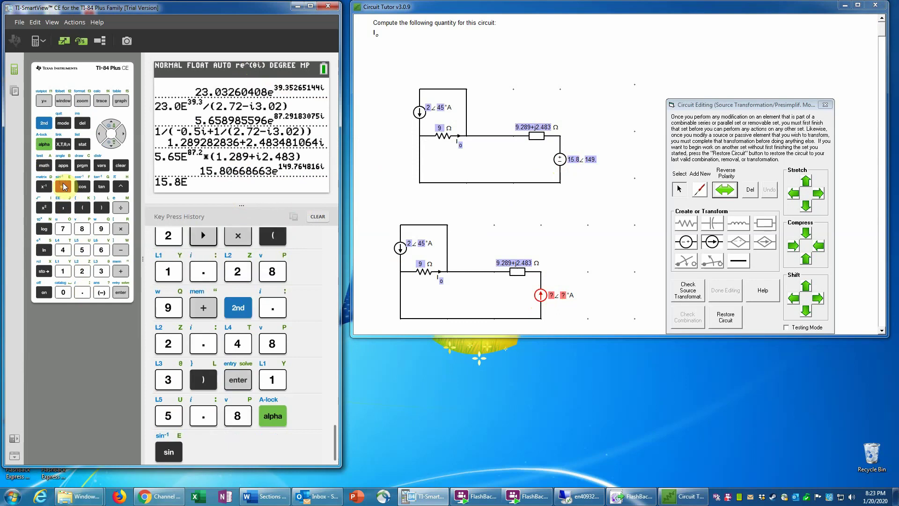
{"action": "left_click", "coordinate": [121, 186]}
{"action": "left_click", "coordinate": [63, 271]}
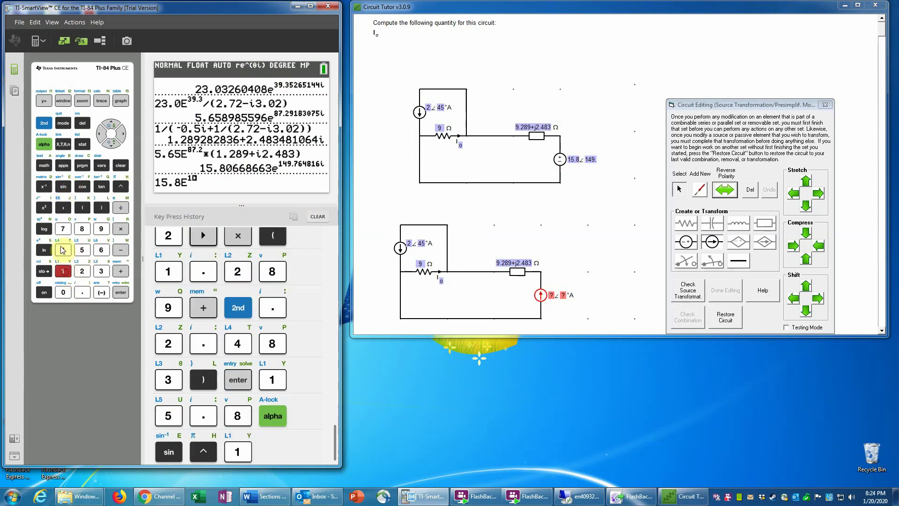
{"action": "left_click", "coordinate": [62, 250]}
{"action": "left_click", "coordinate": [102, 229]}
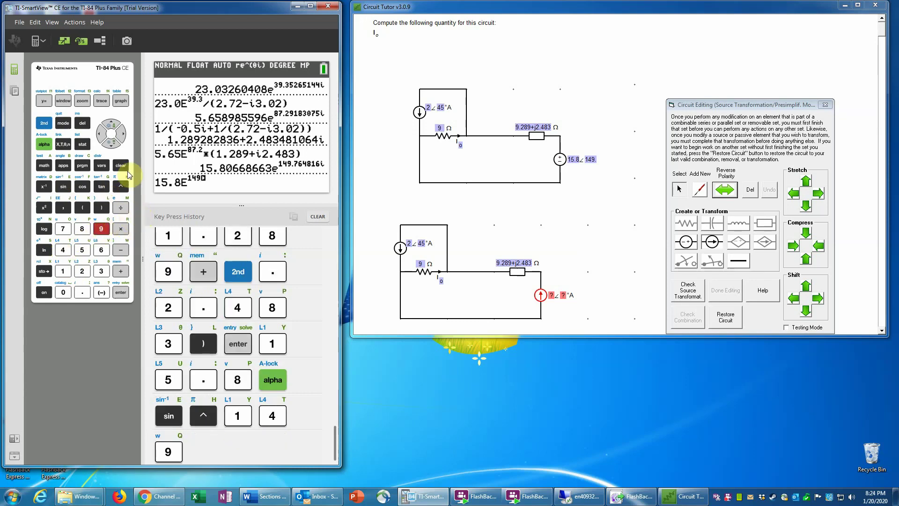
{"action": "left_click", "coordinate": [123, 136]}
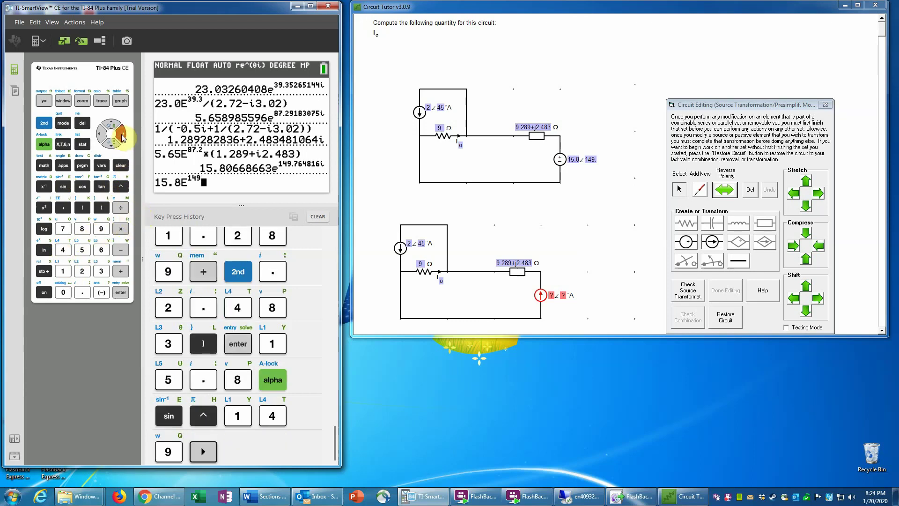
Step: Append a division by the impedance's real part, 9.289, to the voltage phasor on the calculator
{"action": "left_click", "coordinate": [123, 209]}
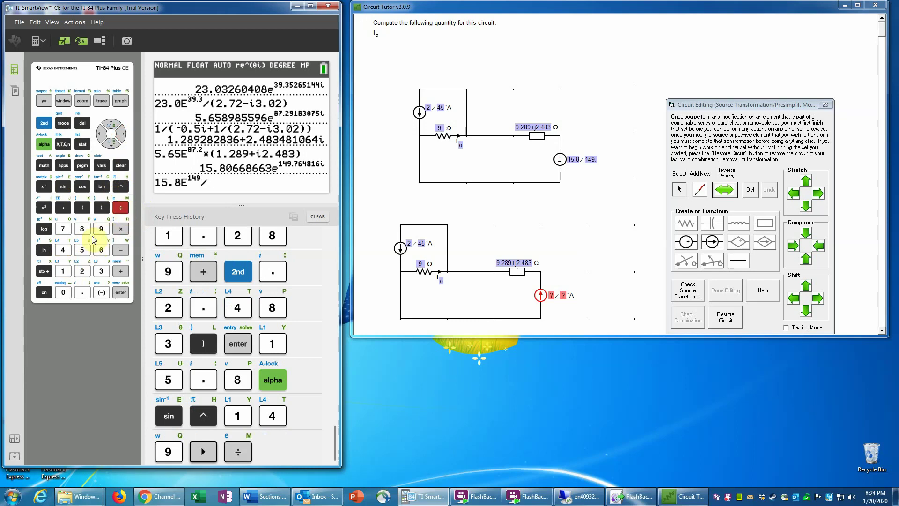
{"action": "left_click", "coordinate": [100, 230]}
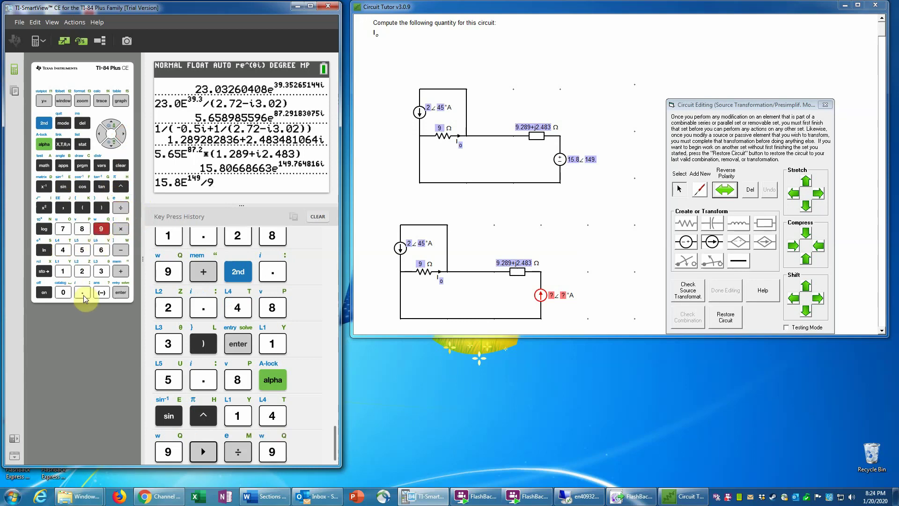
{"action": "left_click", "coordinate": [84, 295]}
{"action": "left_click", "coordinate": [82, 272]}
{"action": "left_click", "coordinate": [83, 230]}
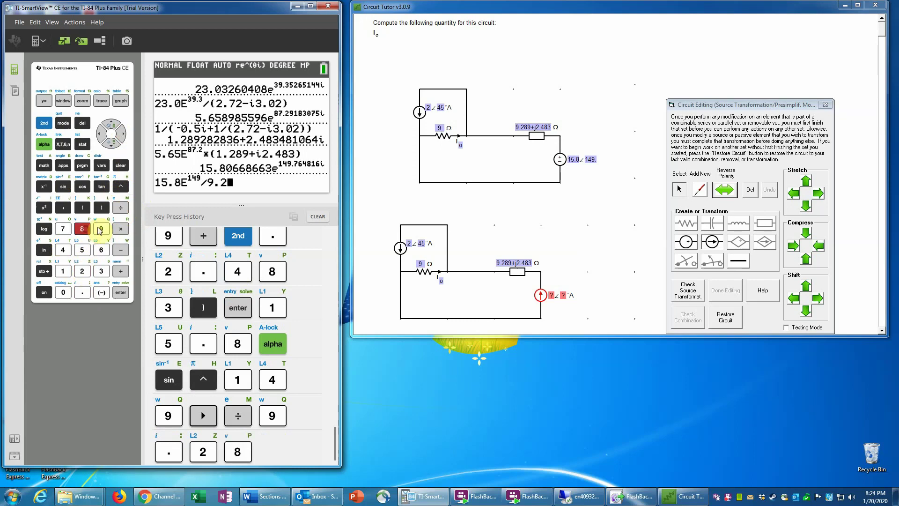
{"action": "left_click", "coordinate": [100, 229]}
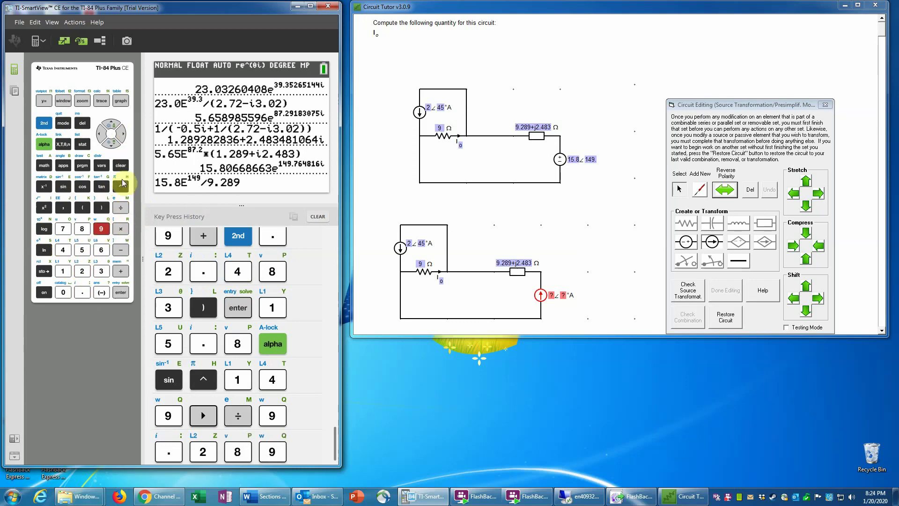
Step: Put an opening bracket before the divisor and re-enter its real part as 9.289
{"action": "left_click", "coordinate": [101, 137]}
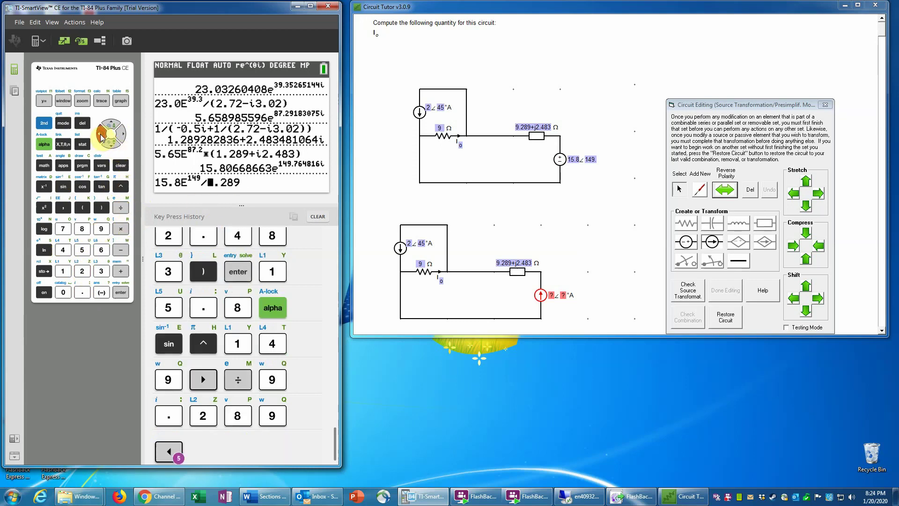
{"action": "left_click", "coordinate": [82, 208]}
{"action": "left_click", "coordinate": [101, 229]}
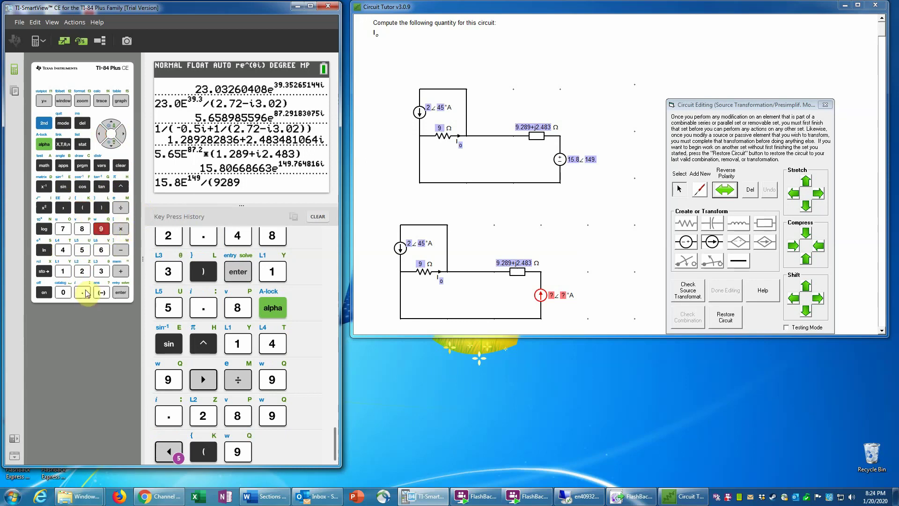
{"action": "left_click", "coordinate": [82, 292]}
{"action": "left_click", "coordinate": [82, 270]}
{"action": "left_click", "coordinate": [83, 229]}
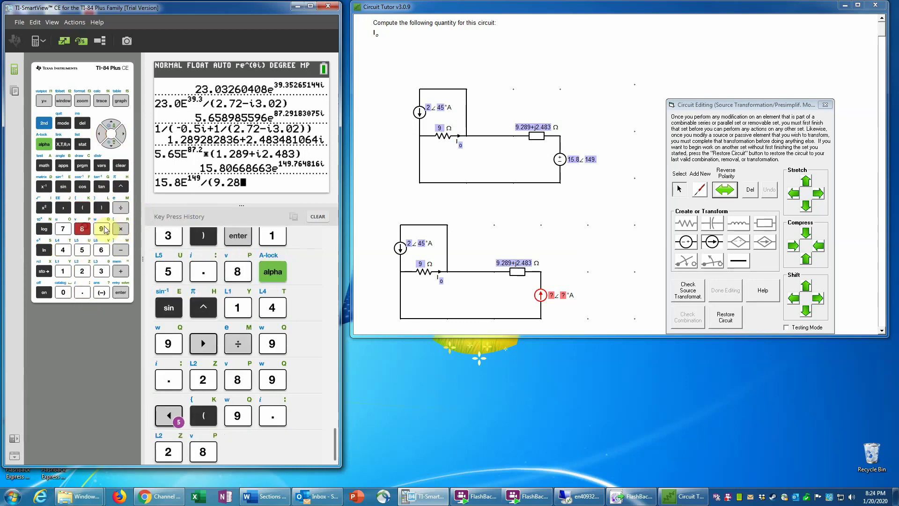
{"action": "left_click", "coordinate": [103, 228]}
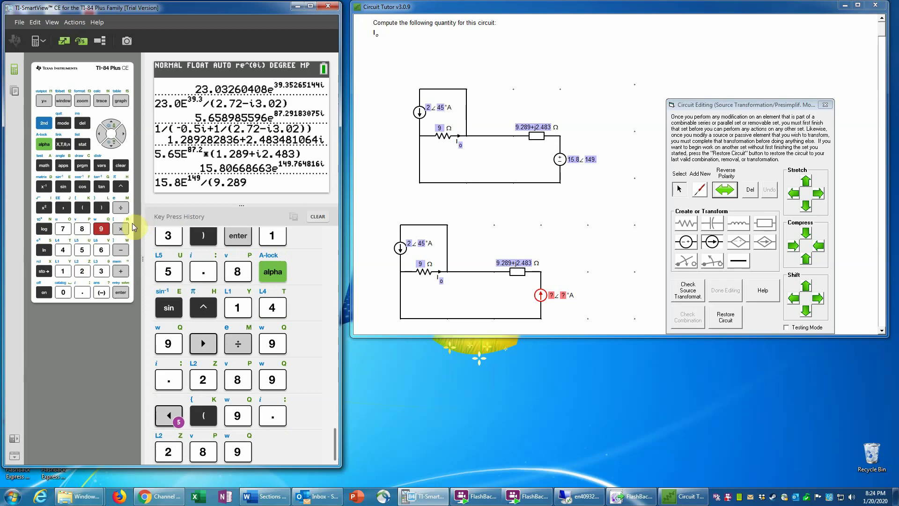
Step: Complete the bracketed divisor with the imaginary part +i2.483 and evaluate the quotient
{"action": "left_click", "coordinate": [120, 271]}
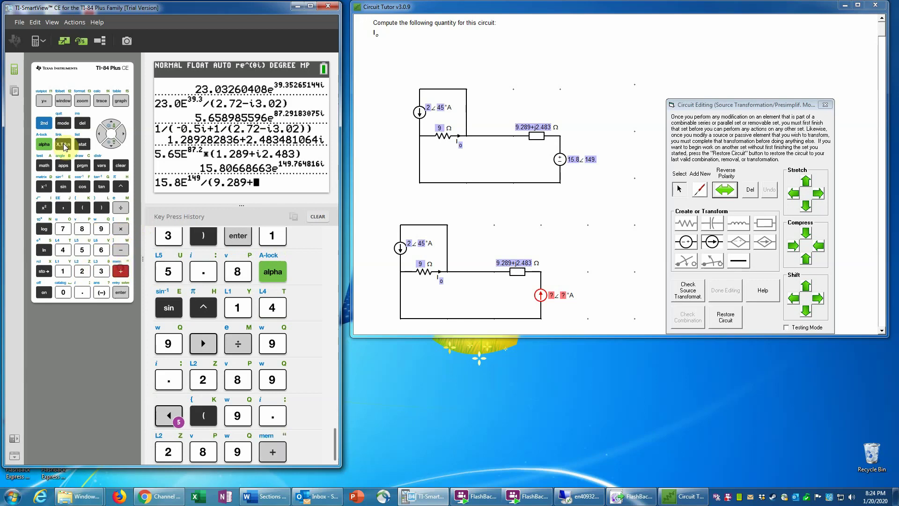
{"action": "left_click", "coordinate": [44, 123]}
{"action": "left_click", "coordinate": [84, 292]}
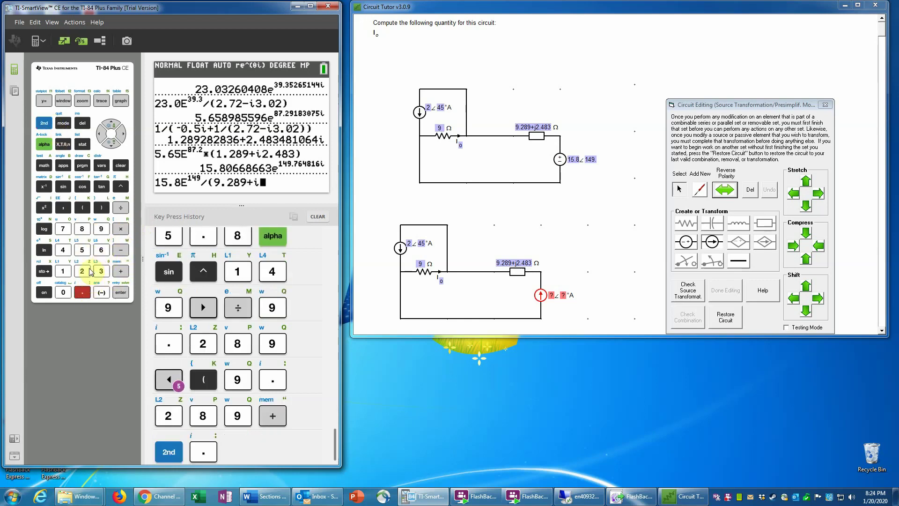
{"action": "left_click", "coordinate": [82, 271]}
{"action": "left_click", "coordinate": [83, 291]}
{"action": "left_click", "coordinate": [63, 249]}
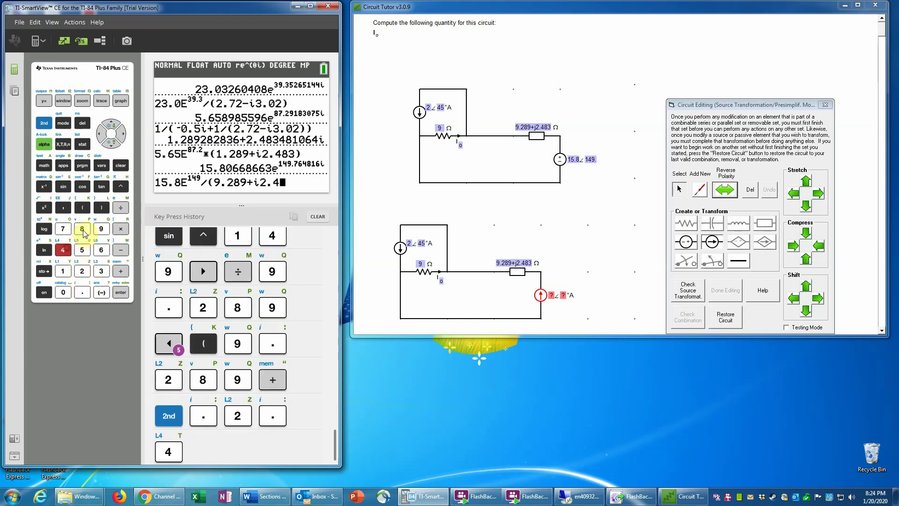
{"action": "left_click", "coordinate": [82, 228]}
{"action": "left_click", "coordinate": [102, 270]}
{"action": "left_click", "coordinate": [102, 209]}
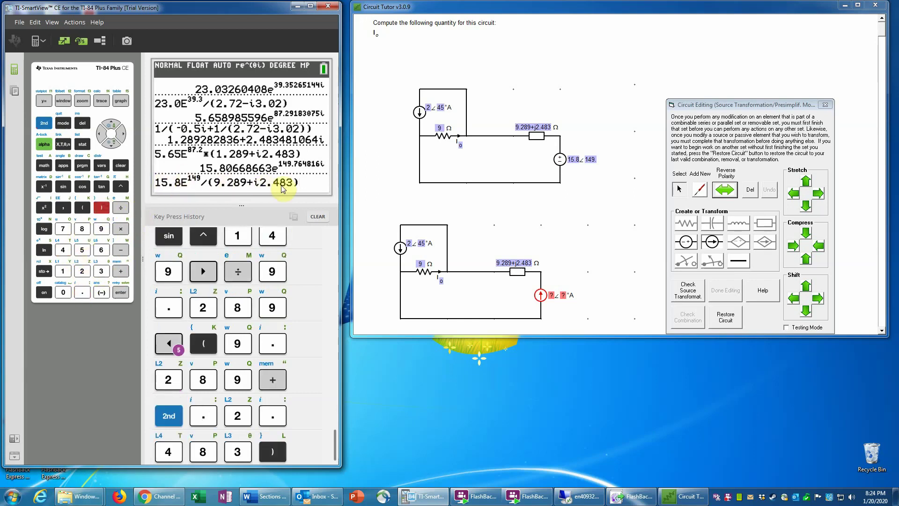
{"action": "left_click", "coordinate": [120, 293]}
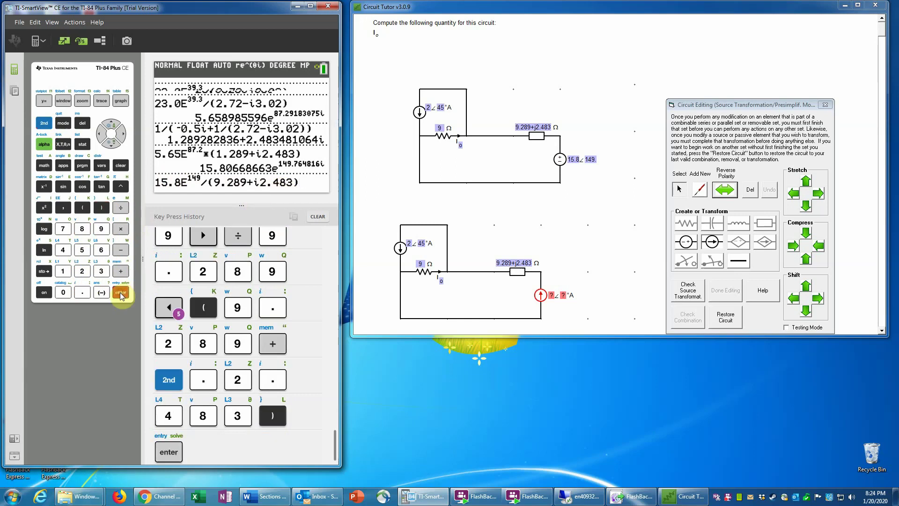
Step: Set the lower circuit's new current source to 1.643∠134° A
{"action": "left_click", "coordinate": [553, 293]}
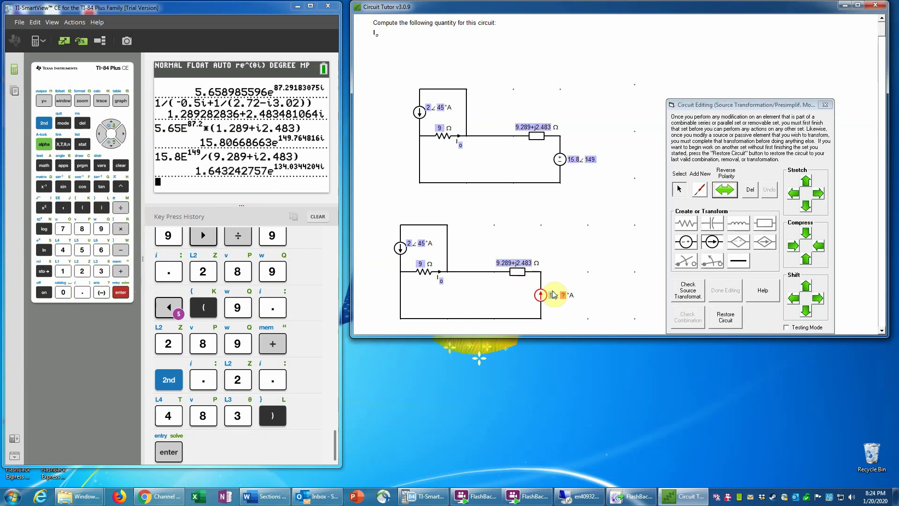
{"action": "type", "text": "1.643"}
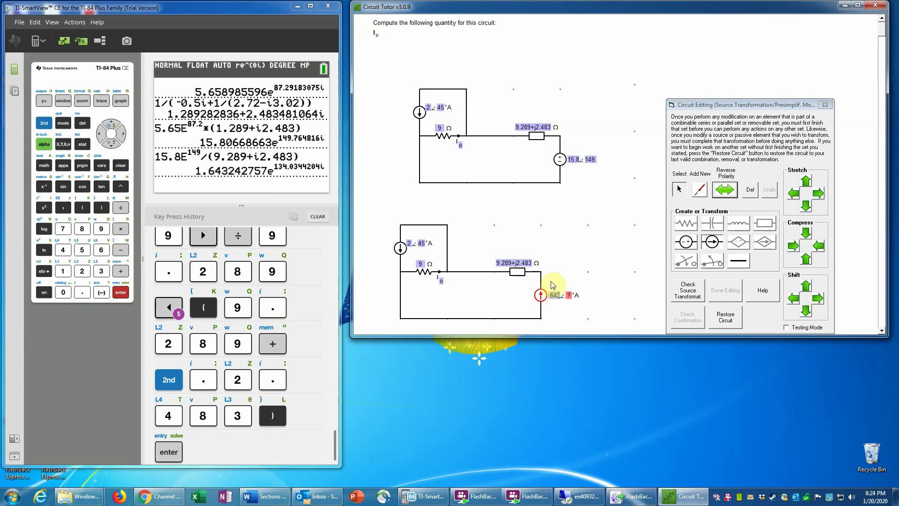
{"action": "left_click", "coordinate": [570, 295]}
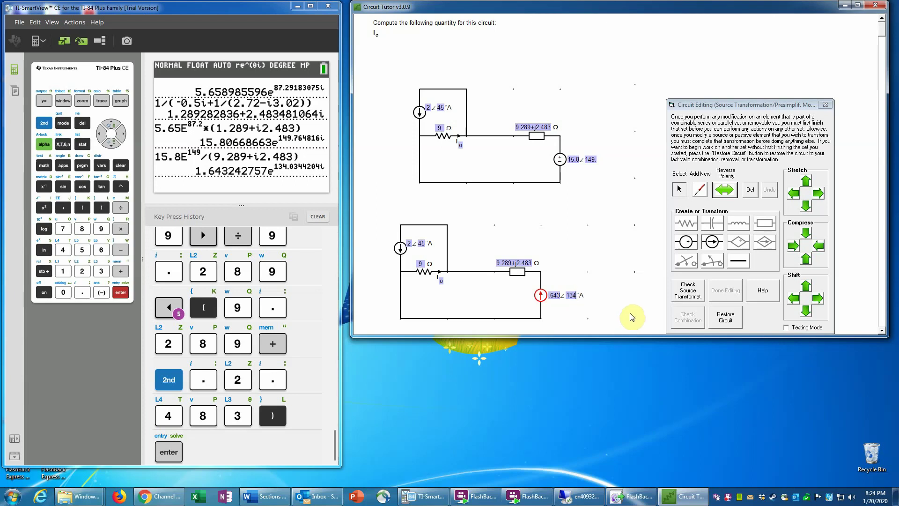
Step: Maximize the circuit window and move the lower circuit's 9.289+j2.483 Ω impedance into a vertical branch beside the 134° current source
{"action": "left_click", "coordinate": [859, 6]}
{"action": "left_click", "coordinate": [162, 270]}
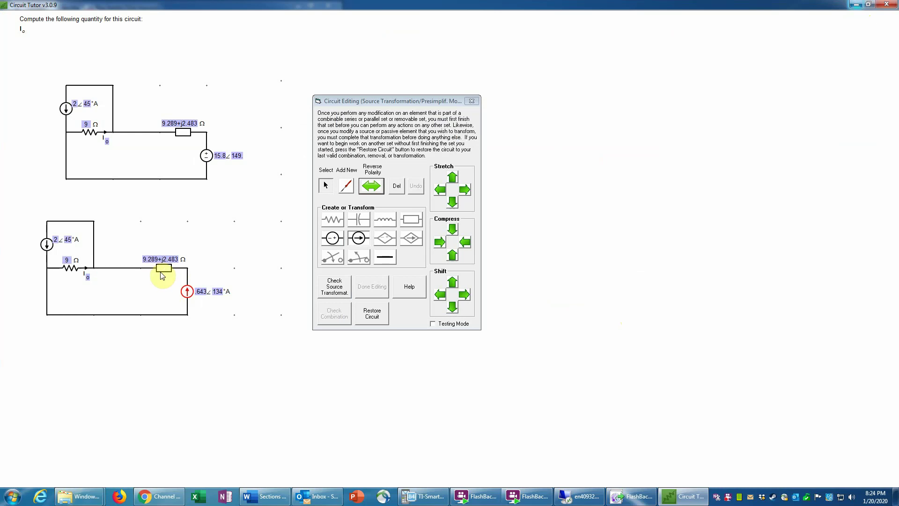
{"action": "left_click_drag", "start_coordinate": [162, 271], "coordinate": [141, 293]}
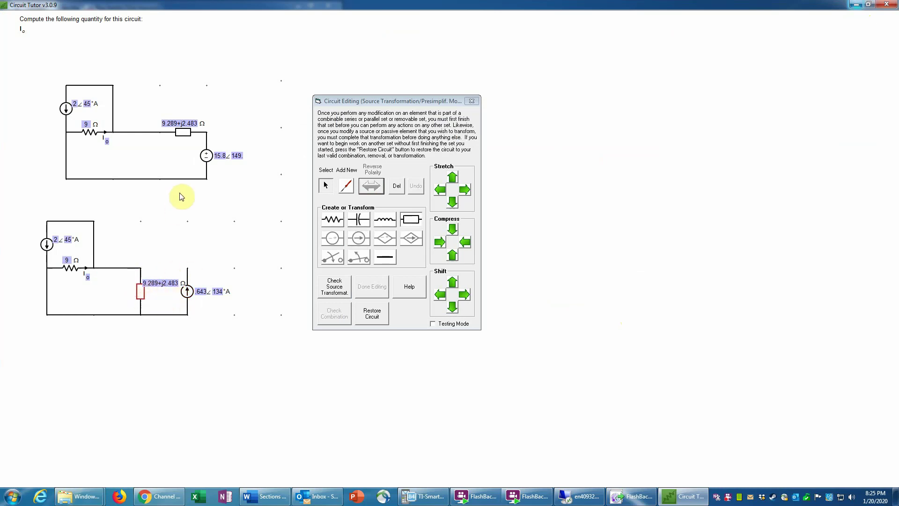
Step: Add a wire joining the upper ends of the vertical impedance and the current source, and check the source transformation
{"action": "left_click", "coordinate": [347, 187]}
{"action": "left_click_drag", "start_coordinate": [140, 268], "coordinate": [187, 268]}
{"action": "left_click_drag", "start_coordinate": [188, 315], "coordinate": [234, 315]}
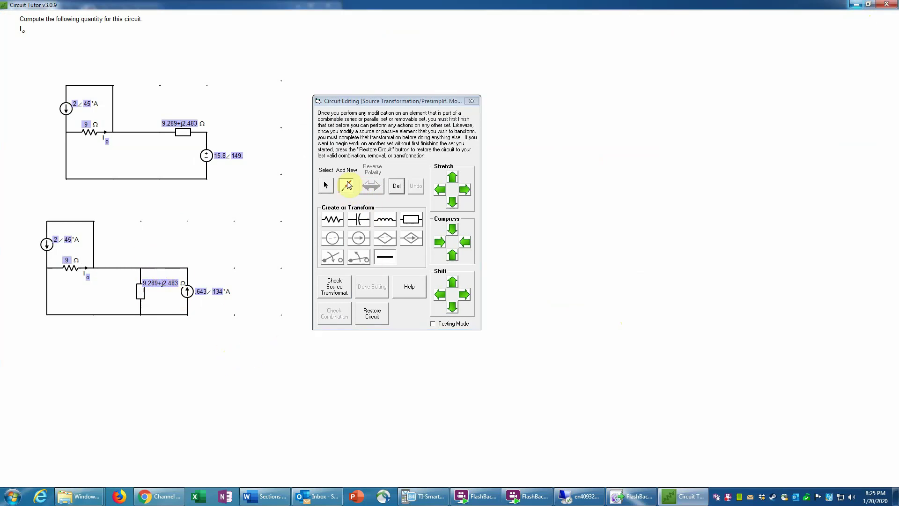
{"action": "left_click_drag", "start_coordinate": [234, 221], "coordinate": [281, 268]}
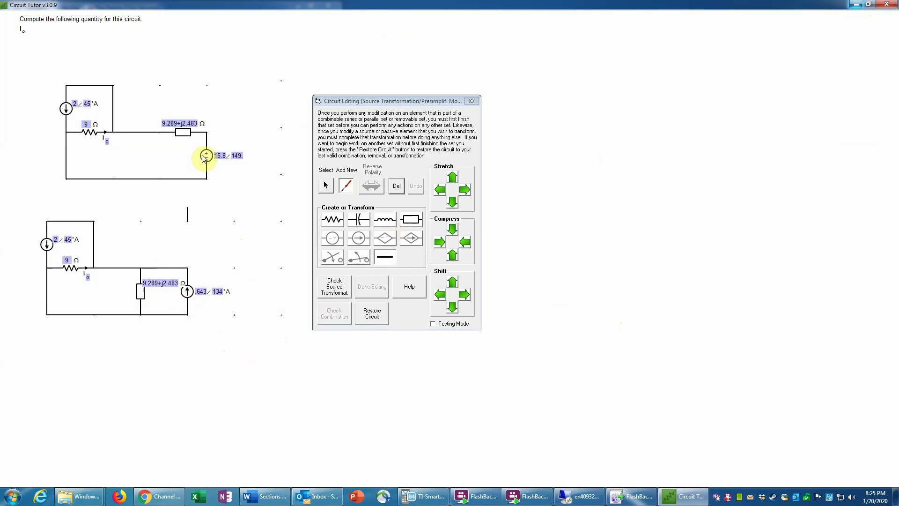
{"action": "left_click", "coordinate": [338, 292]}
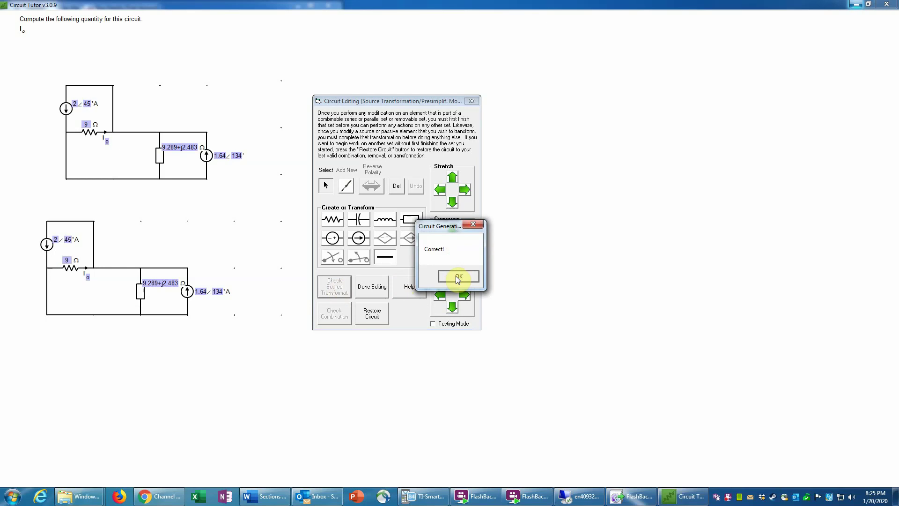
{"action": "left_click", "coordinate": [458, 278]}
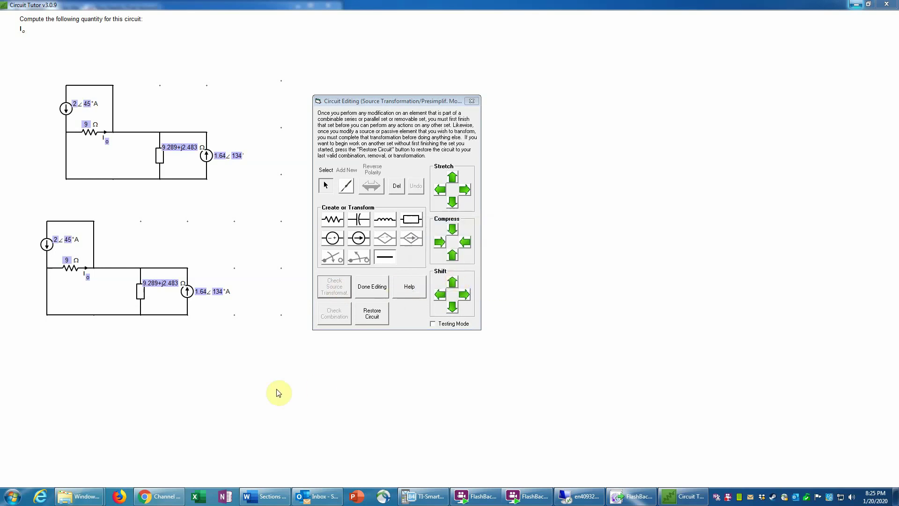
Step: Restore the circuit window to its smaller size and enter the 2∠45° A source as 2E^45 on the calculator
{"action": "left_click", "coordinate": [189, 316]}
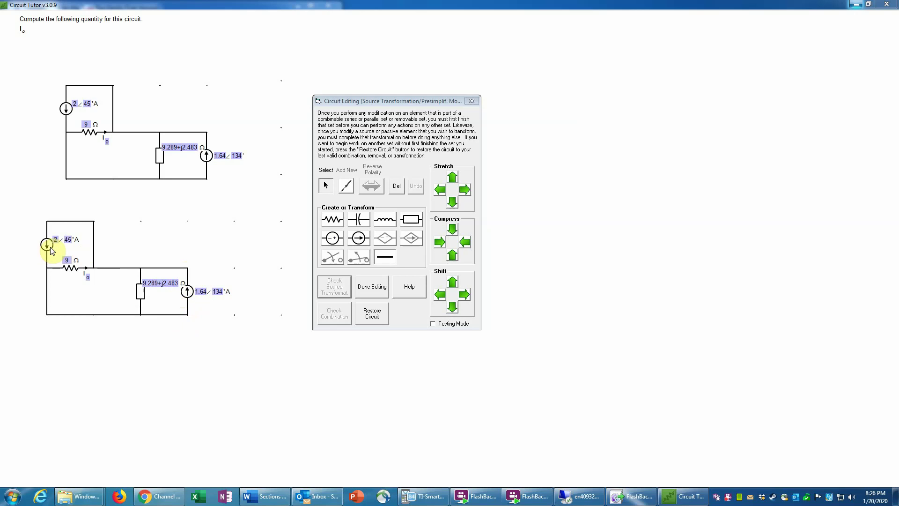
{"action": "left_click", "coordinate": [871, 6]}
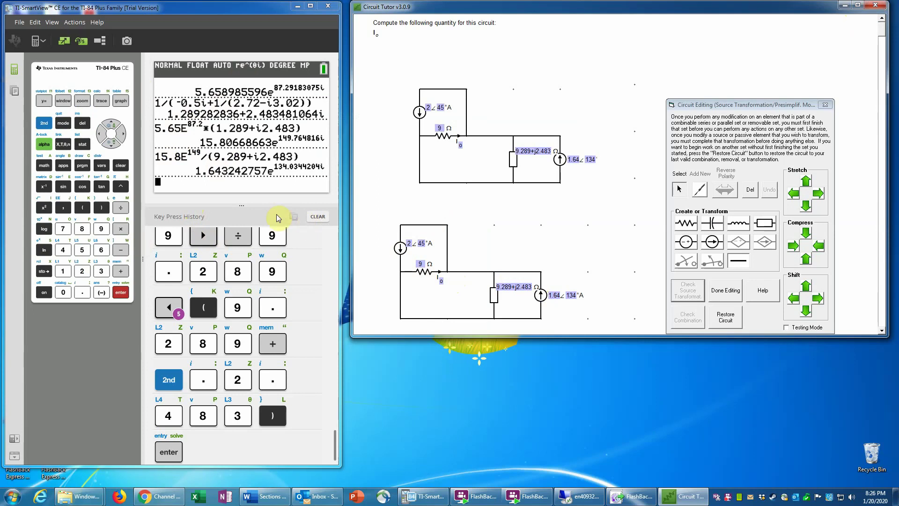
{"action": "left_click", "coordinate": [82, 271]}
{"action": "left_click", "coordinate": [44, 145]}
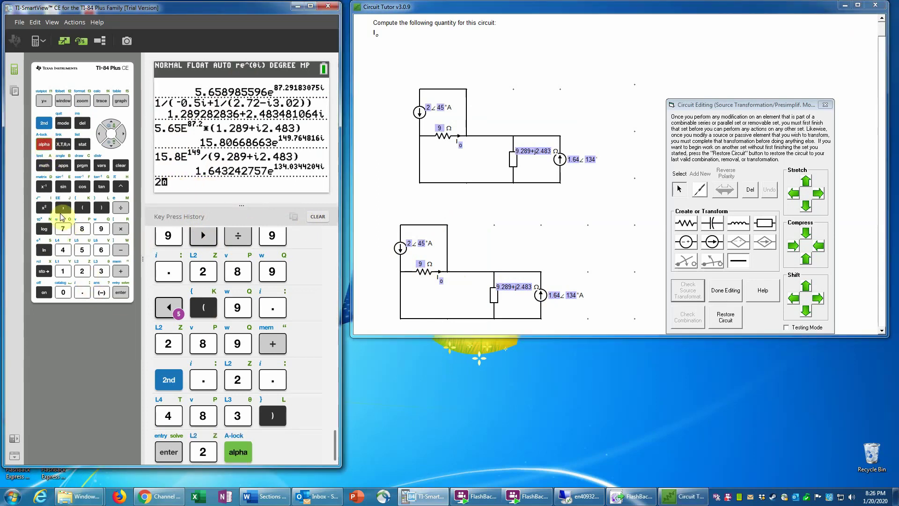
{"action": "left_click", "coordinate": [63, 186]}
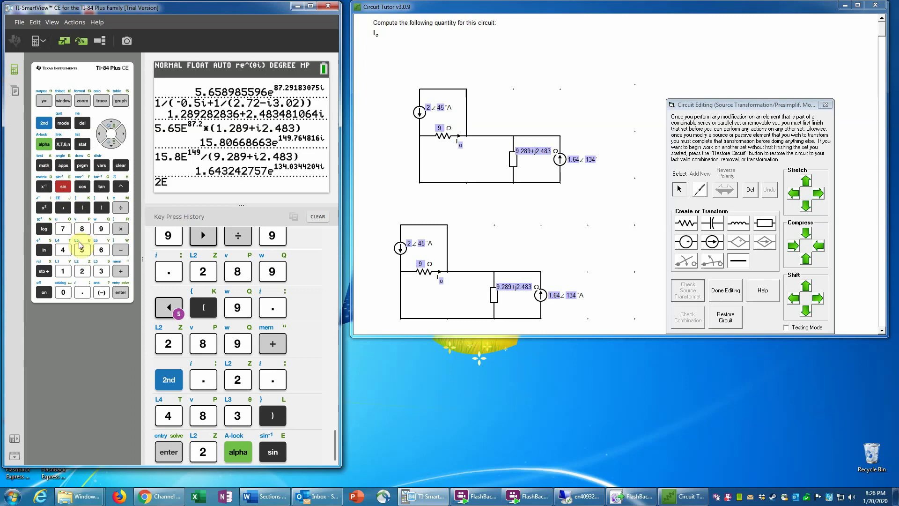
{"action": "left_click", "coordinate": [120, 186]}
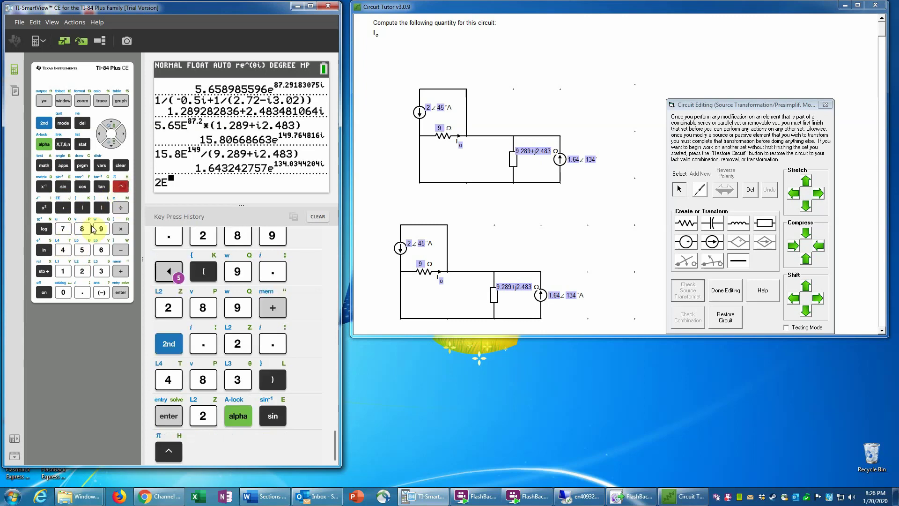
{"action": "left_click", "coordinate": [63, 249]}
{"action": "left_click", "coordinate": [82, 250]}
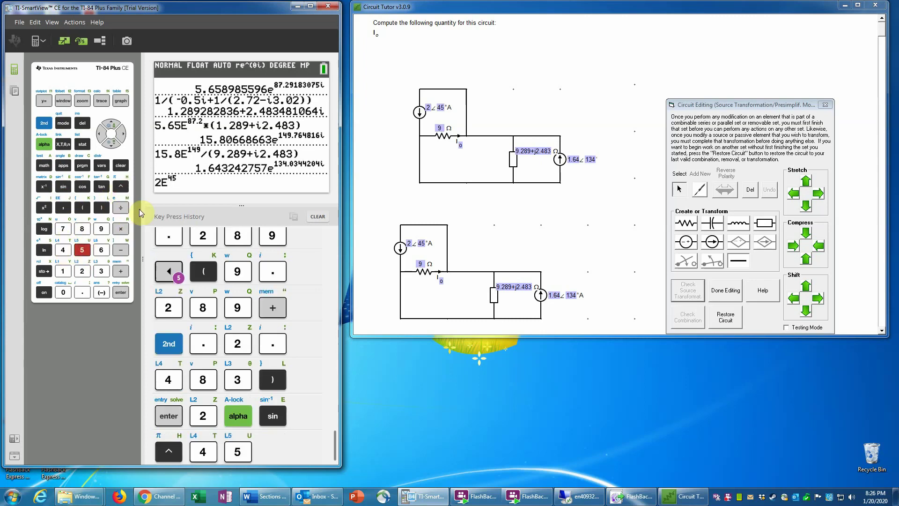
{"action": "left_click", "coordinate": [124, 135]}
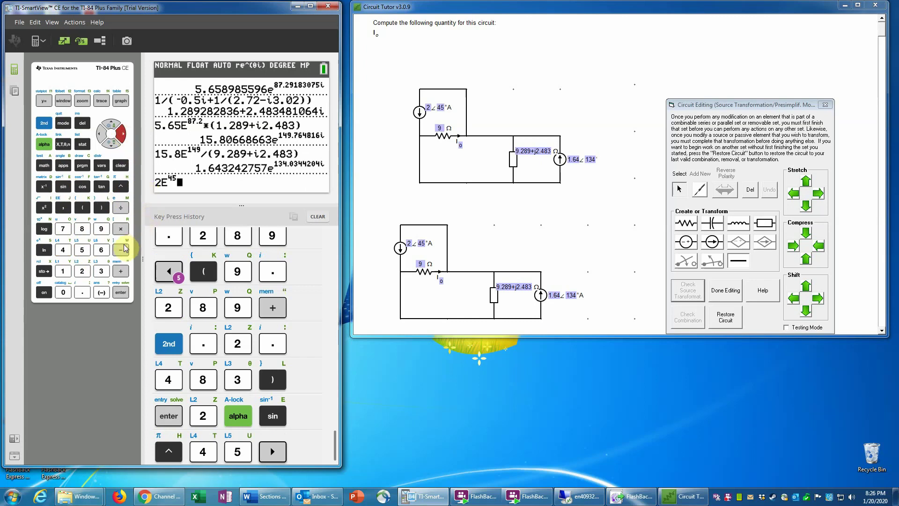
Step: Subtract 1.64E^134 from the entered 2E^45 on the calculator and evaluate the difference
{"action": "left_click", "coordinate": [122, 250]}
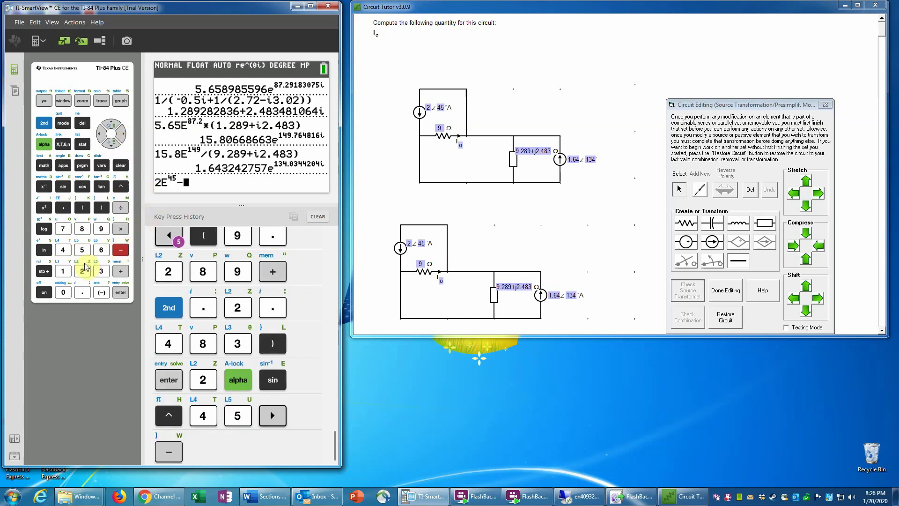
{"action": "left_click", "coordinate": [63, 271]}
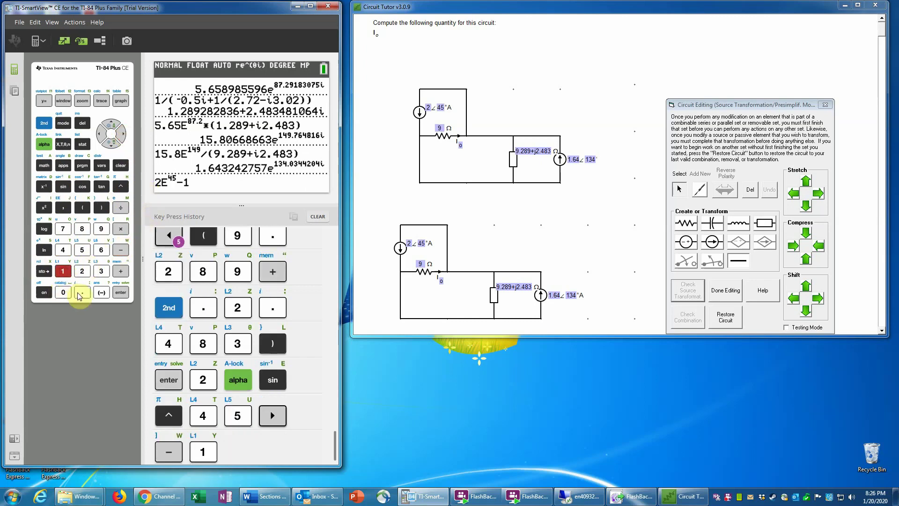
{"action": "left_click", "coordinate": [80, 293]}
{"action": "left_click", "coordinate": [100, 250]}
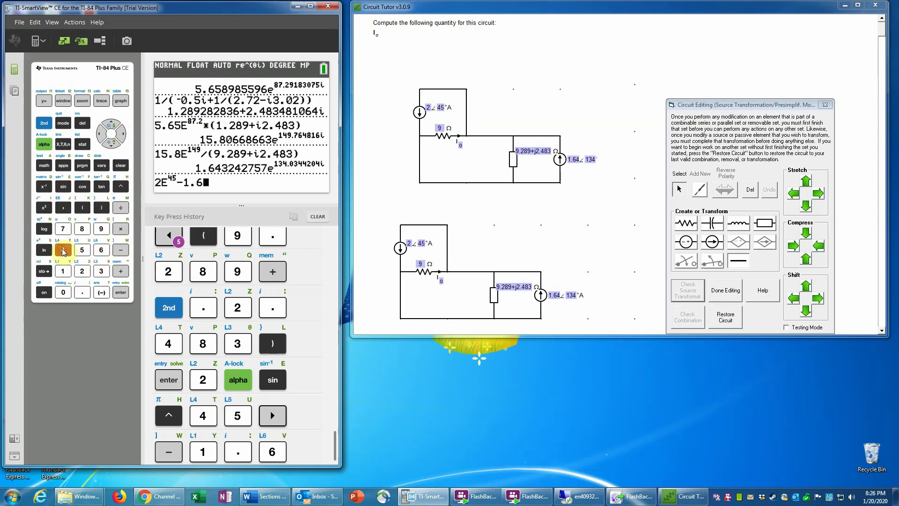
{"action": "left_click", "coordinate": [64, 250]}
{"action": "left_click", "coordinate": [44, 143]}
{"action": "left_click", "coordinate": [63, 186]}
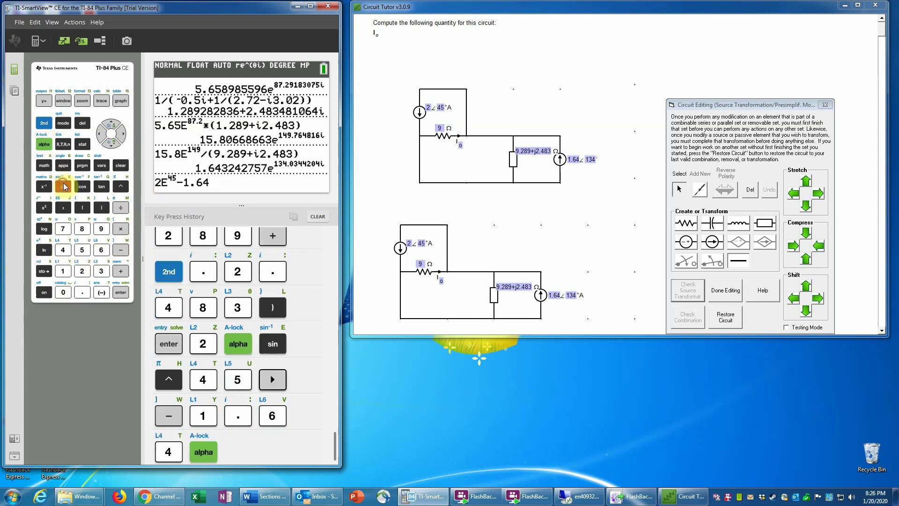
{"action": "left_click", "coordinate": [122, 188]}
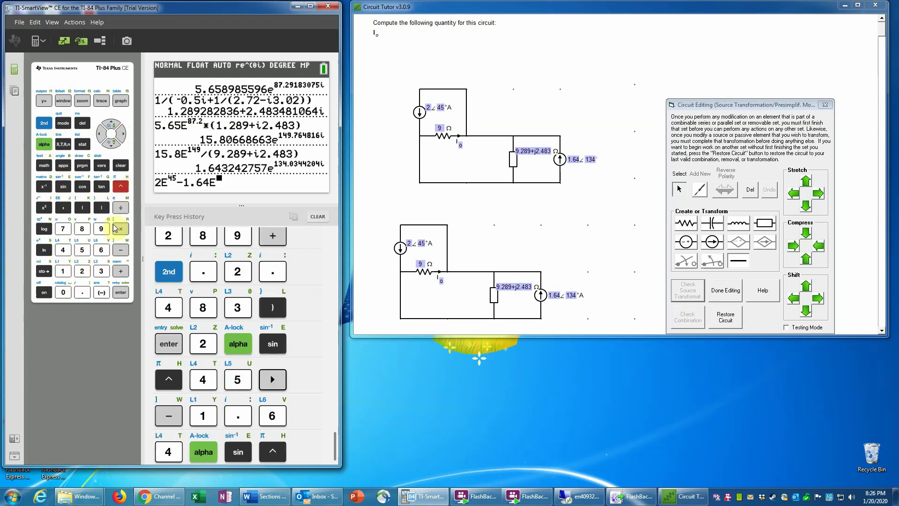
{"action": "left_click", "coordinate": [64, 271]}
{"action": "left_click", "coordinate": [101, 271]}
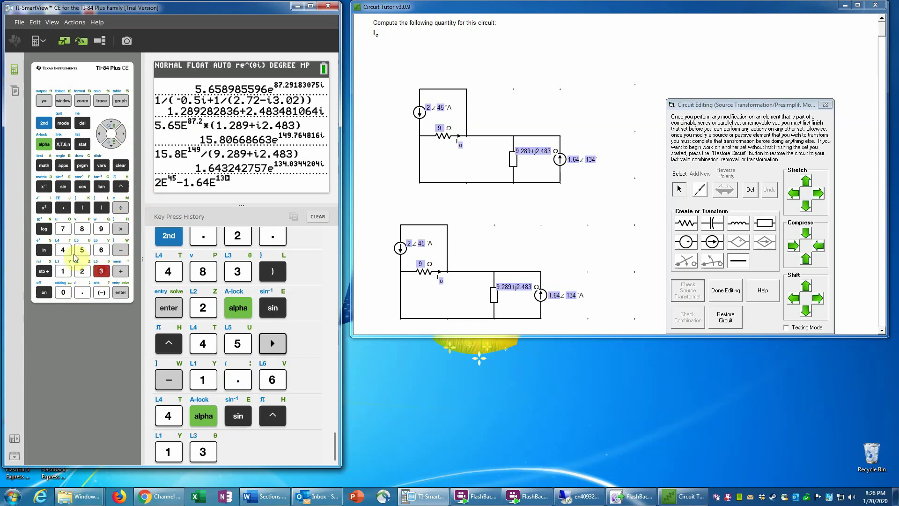
{"action": "left_click", "coordinate": [63, 250]}
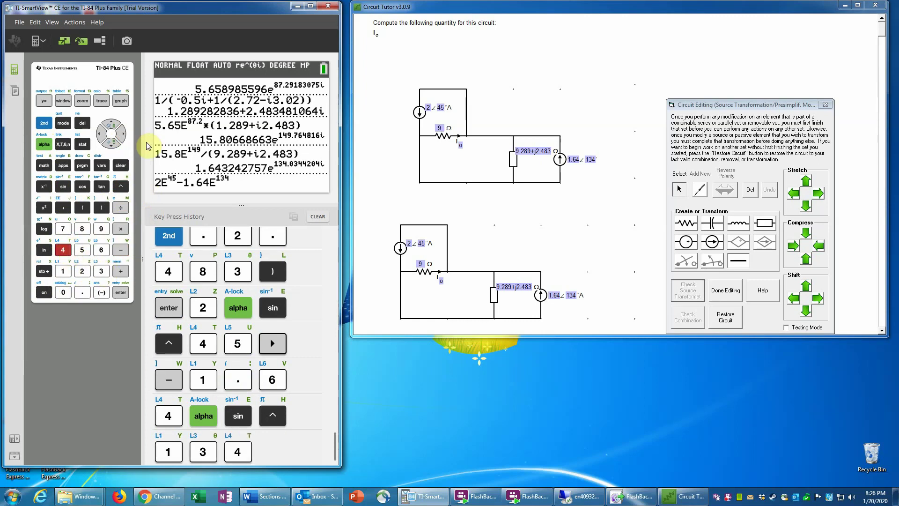
{"action": "left_click", "coordinate": [124, 294]}
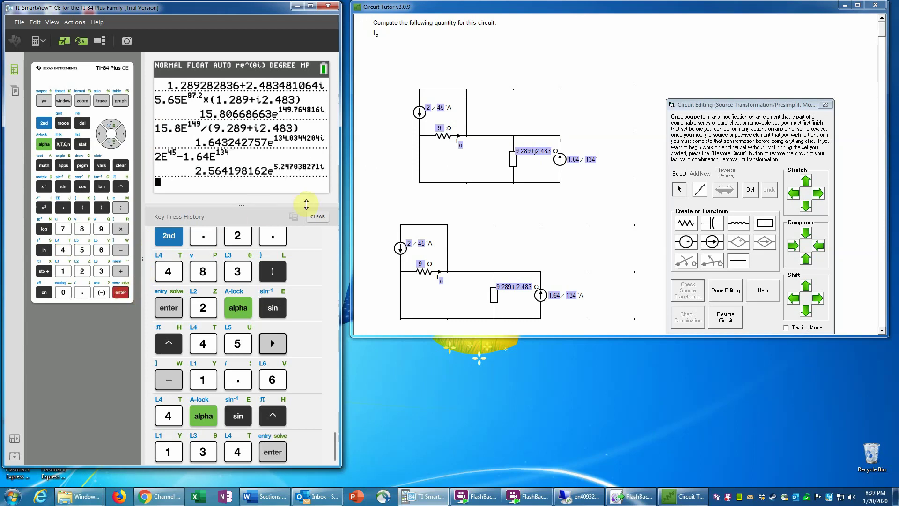
Step: Set the lower circuit's 2∠45° A source to 2.564∠5.247° A and delete its 1.64∠134° A current source
{"action": "left_click", "coordinate": [410, 242]}
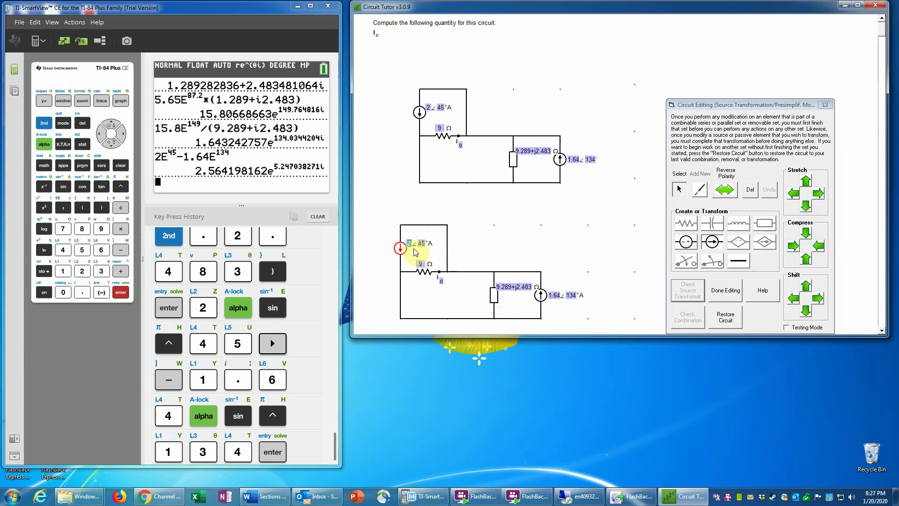
{"action": "type", "text": ".564"}
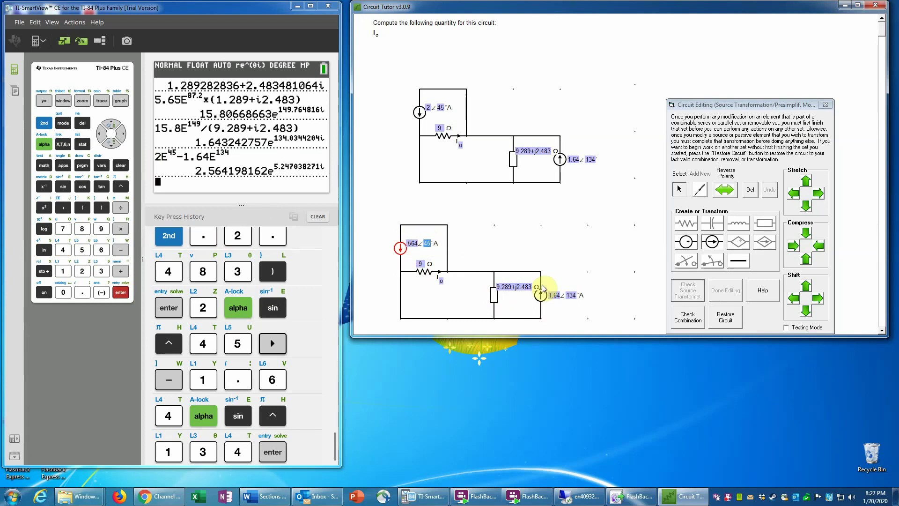
{"action": "type", "text": ".2"}
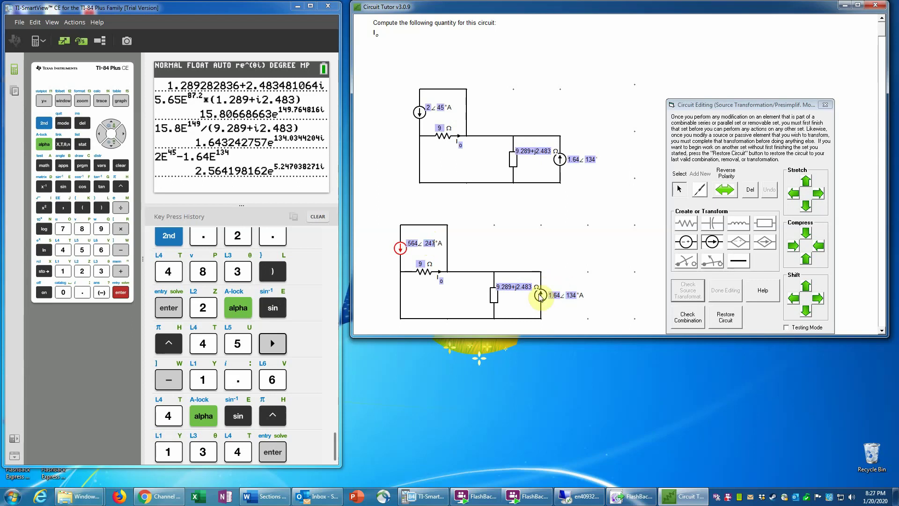
{"action": "left_click", "coordinate": [540, 296]}
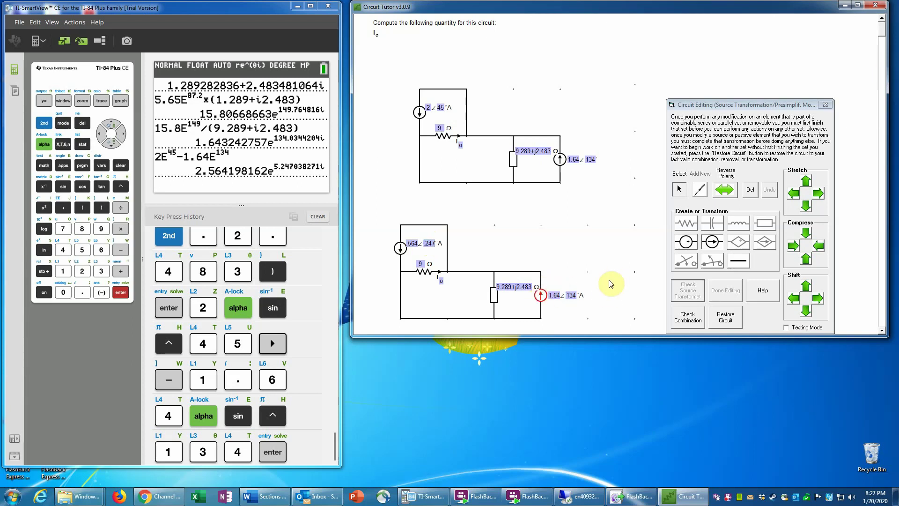
{"action": "key", "text": "Delete"}
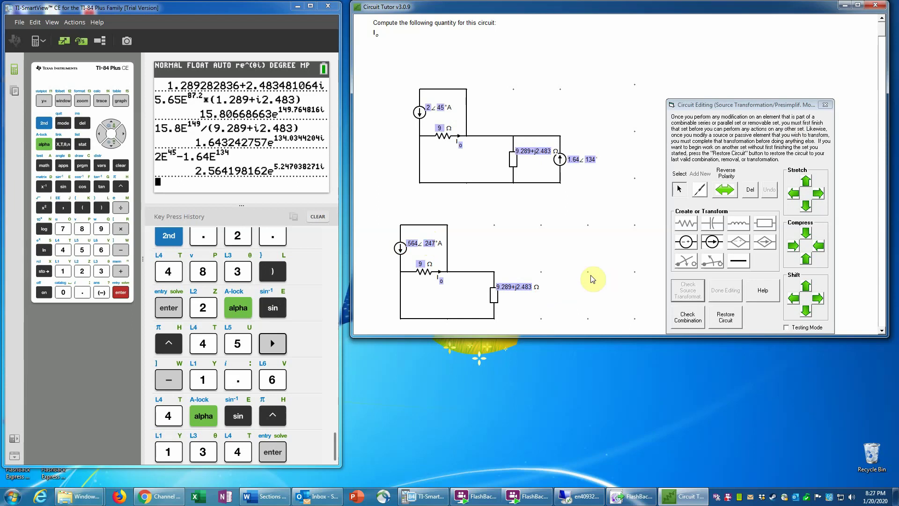
Step: Maximize the circuit window, check the current source combination and finish the circuit editing
{"action": "left_click", "coordinate": [860, 6]}
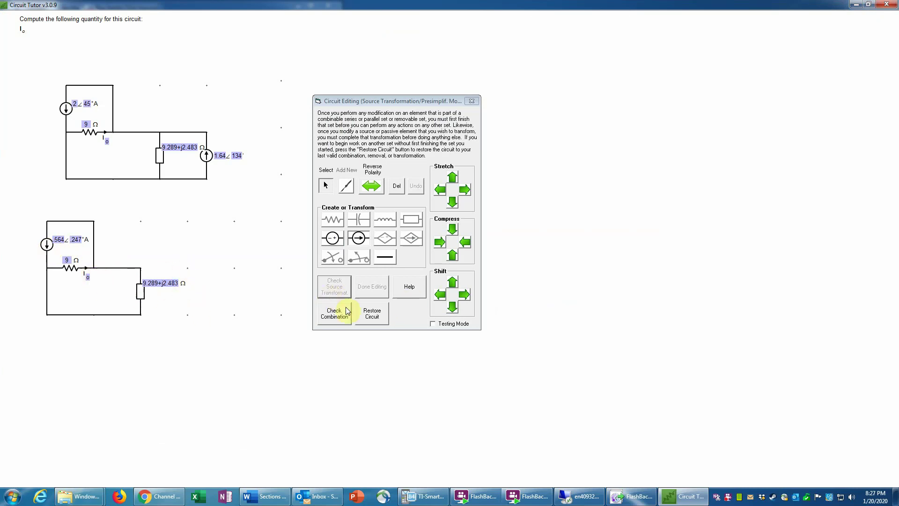
{"action": "left_click", "coordinate": [332, 318]}
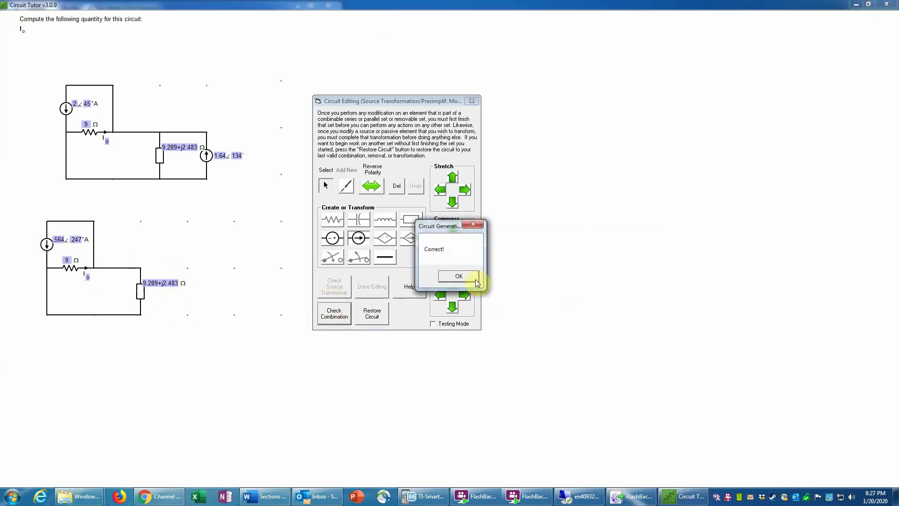
{"action": "left_click", "coordinate": [467, 279]}
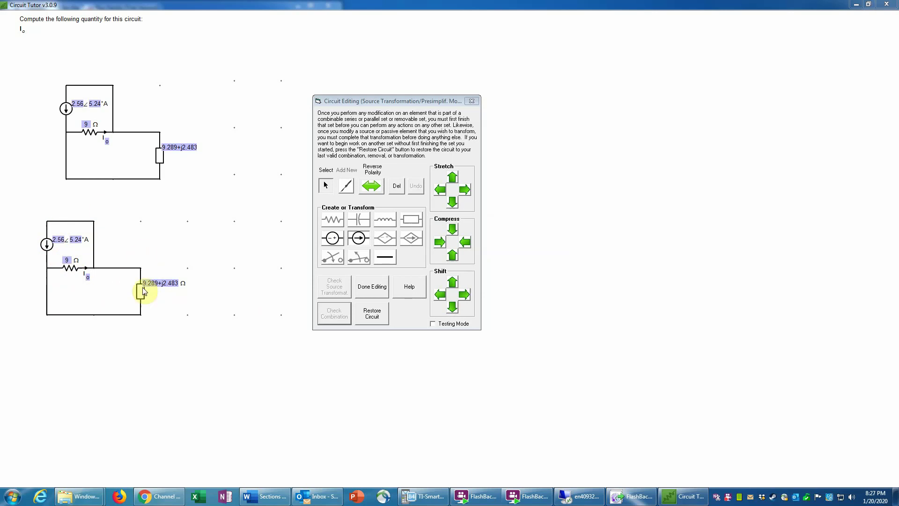
{"action": "left_click", "coordinate": [372, 288]}
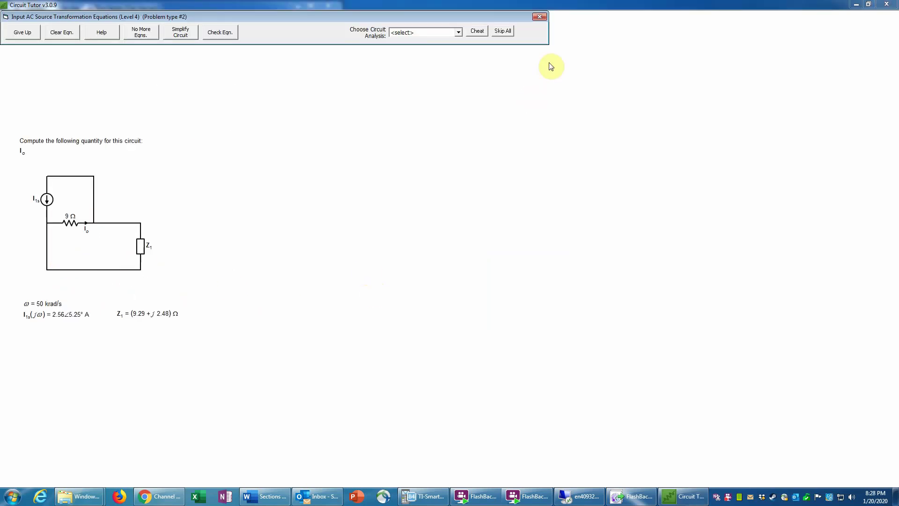
Step: Choose Single Node-Pair analysis and start a Sought Branch Current equation for Io using the current-division term with impedances in ohms
{"action": "left_click", "coordinate": [458, 32]}
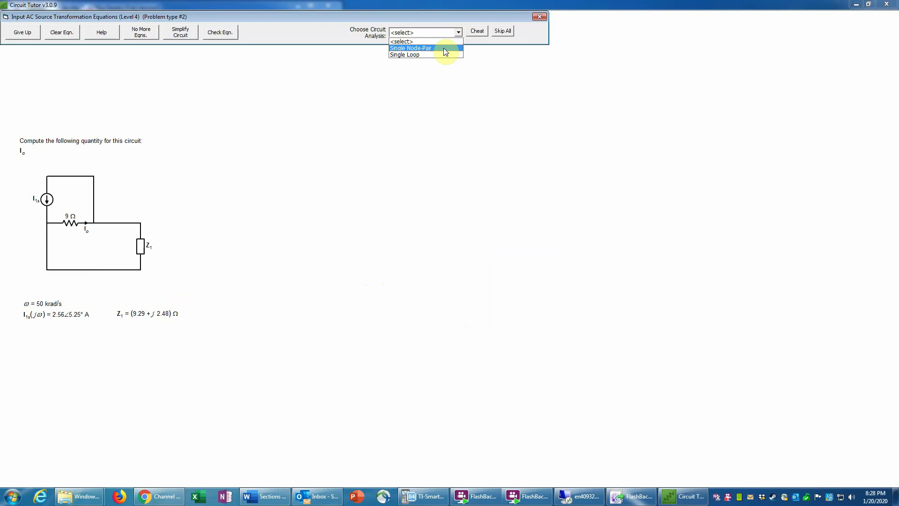
{"action": "left_click", "coordinate": [445, 49]}
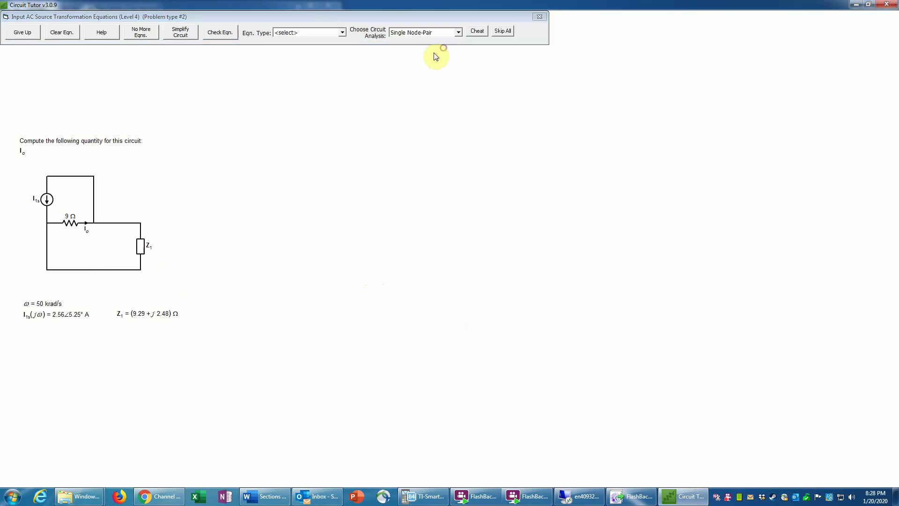
{"action": "left_click", "coordinate": [344, 32]}
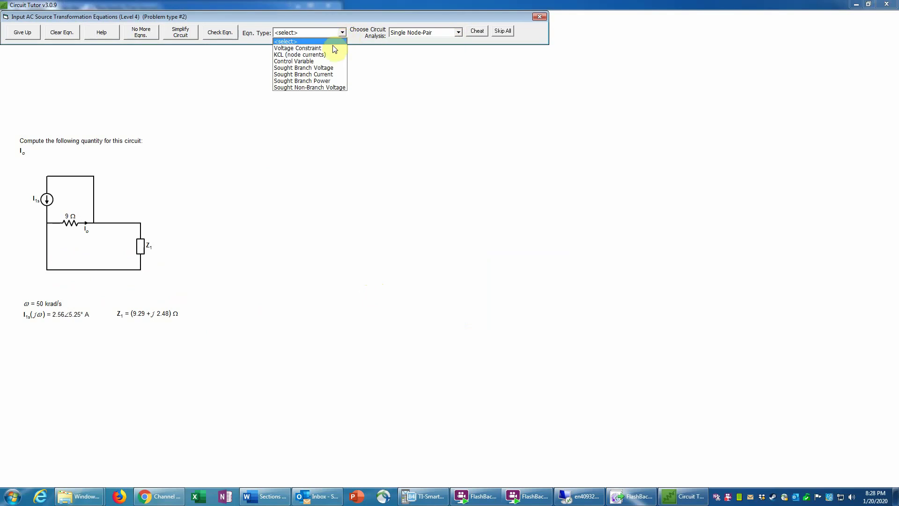
{"action": "left_click", "coordinate": [318, 75]}
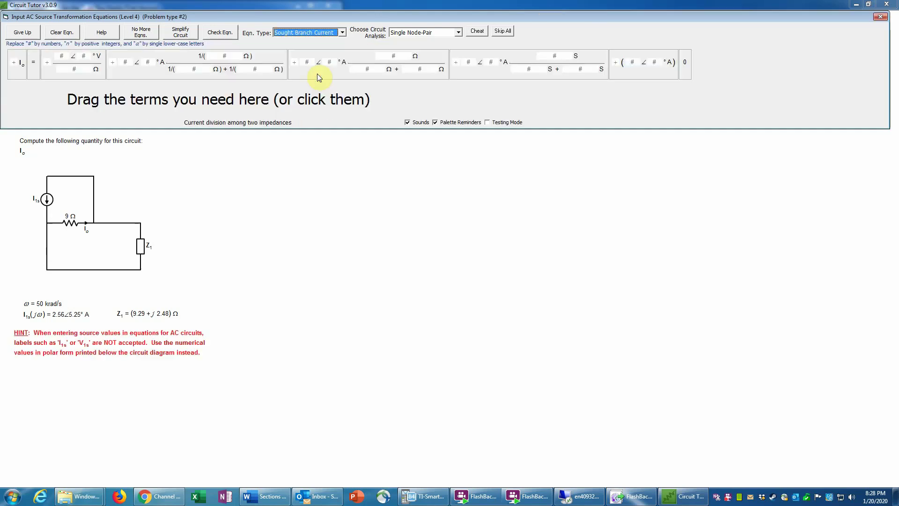
{"action": "left_click", "coordinate": [17, 72]}
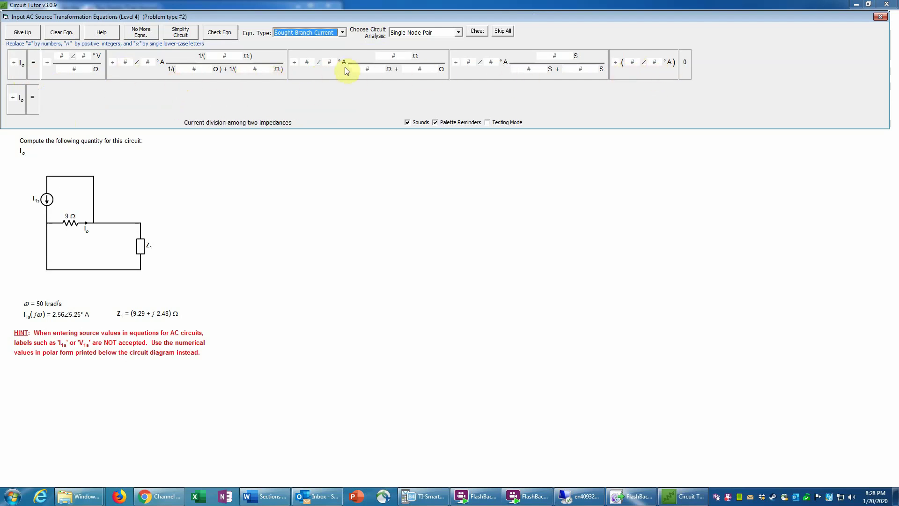
{"action": "left_click", "coordinate": [330, 72]}
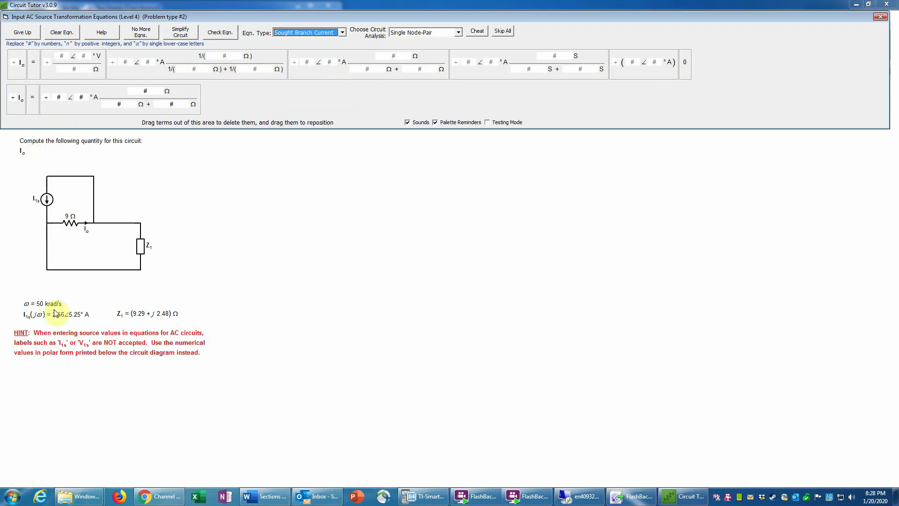
Step: Fill in the Io equation's source current as 2.56∠5.25° A and the numerator impedance as 9.29+j2.48 Ω
{"action": "left_click", "coordinate": [63, 97]}
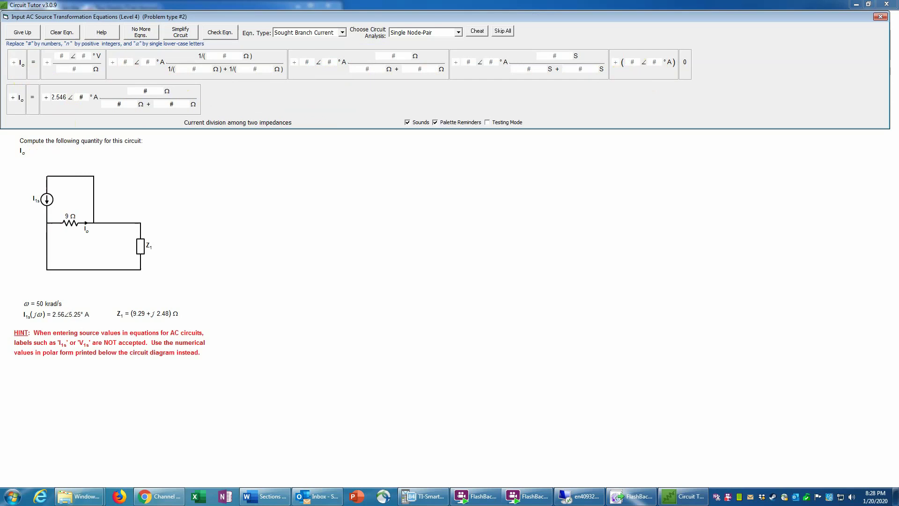
{"action": "type", "text": "2.56"}
{"action": "left_click", "coordinate": [84, 97]}
{"action": "left_click", "coordinate": [145, 91]}
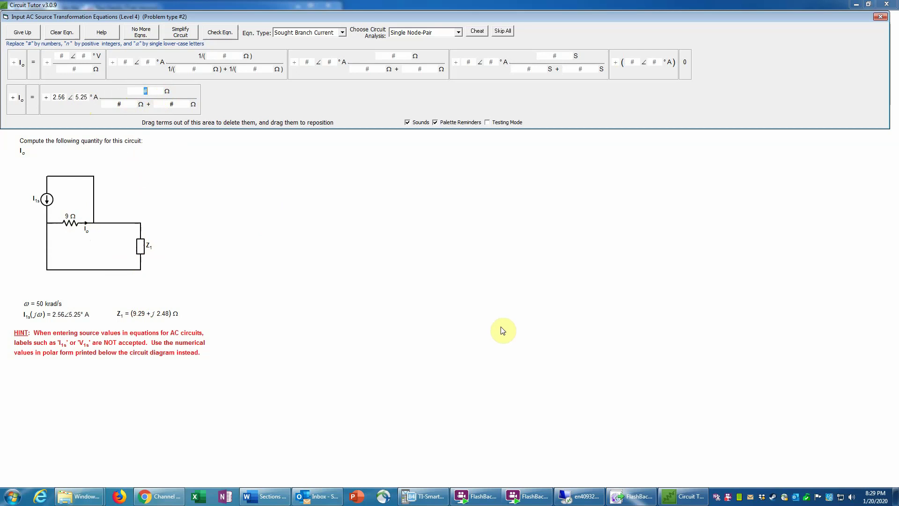
{"action": "type", "text": "9.29"}
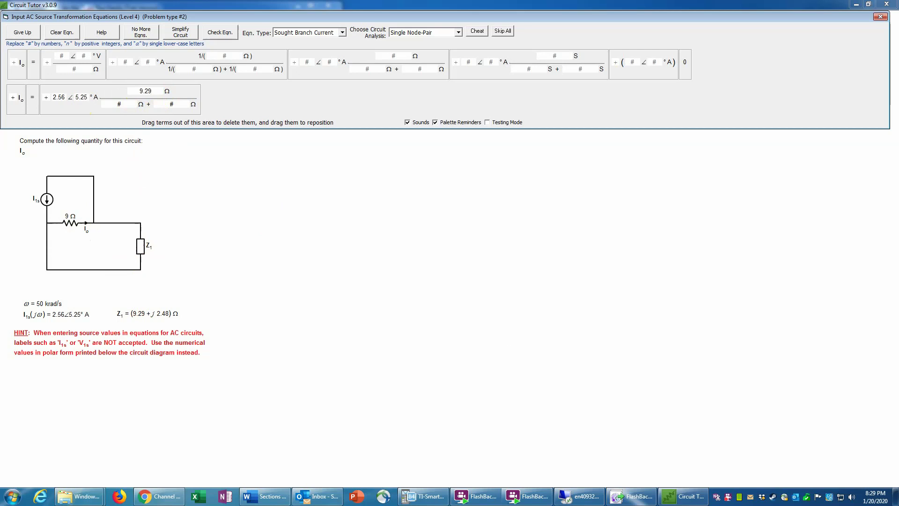
{"action": "type", "text": "+j2.48"}
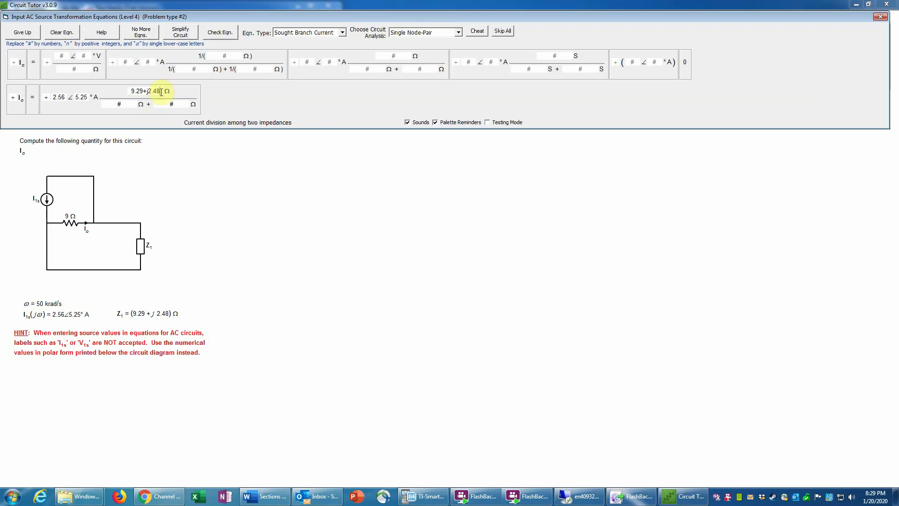
Step: Copy 9.29+j2.48 into the denominator's first impedance, set the second to 9 Ω and check the equation
{"action": "left_click_drag", "start_coordinate": [160, 91], "coordinate": [133, 92]}
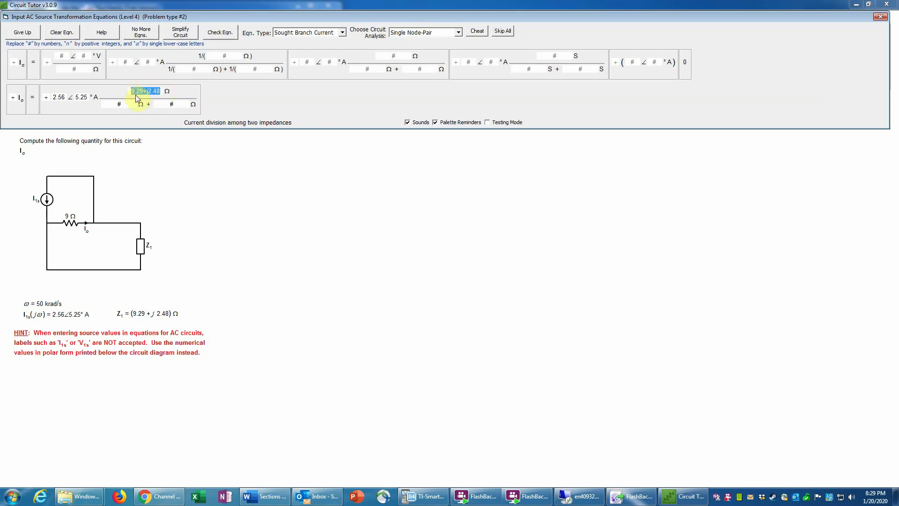
{"action": "key", "text": "ctrl+c"}
{"action": "left_click", "coordinate": [118, 104]}
{"action": "key", "text": "ctrl+v"}
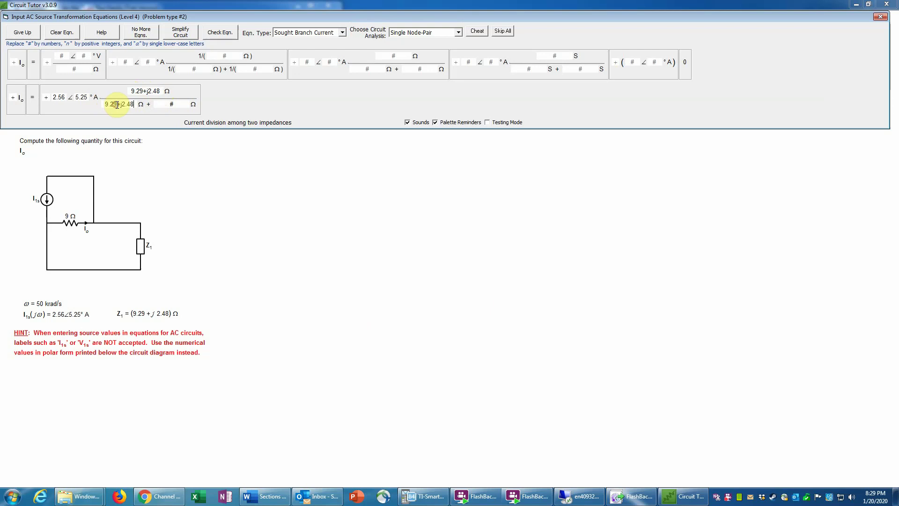
{"action": "left_click", "coordinate": [177, 104]}
{"action": "type", "text": "9"}
{"action": "left_click", "coordinate": [225, 33]}
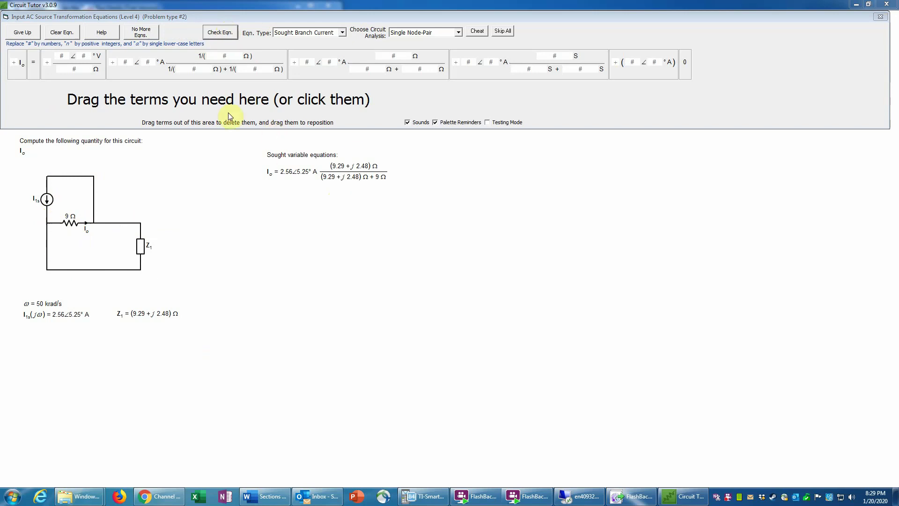
Step: Declare the equations complete, proceed to the numerical answer entry and restore the circuit window to its smaller size
{"action": "left_click", "coordinate": [143, 32]}
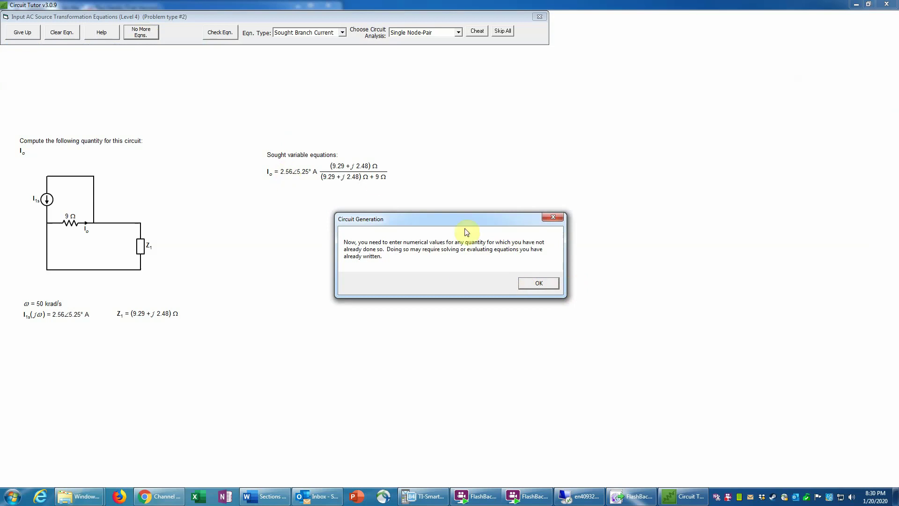
{"action": "left_click", "coordinate": [543, 284]}
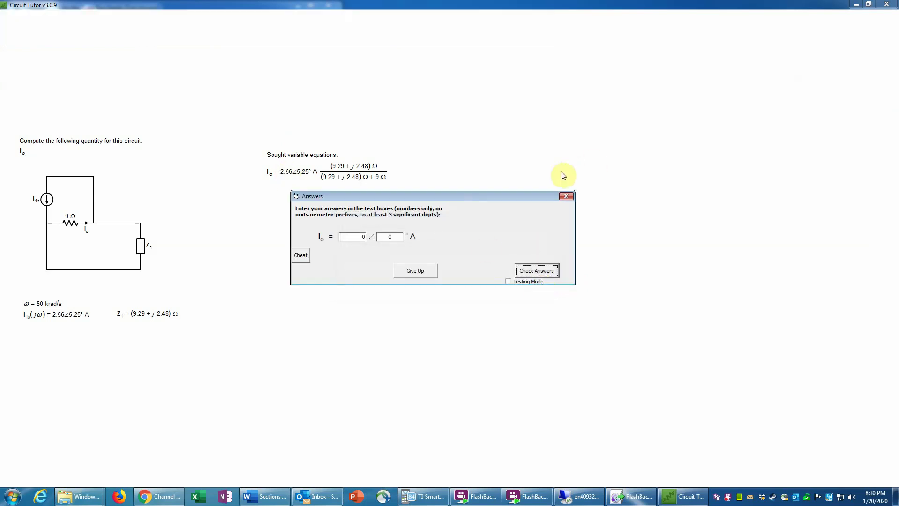
{"action": "left_click", "coordinate": [869, 5]}
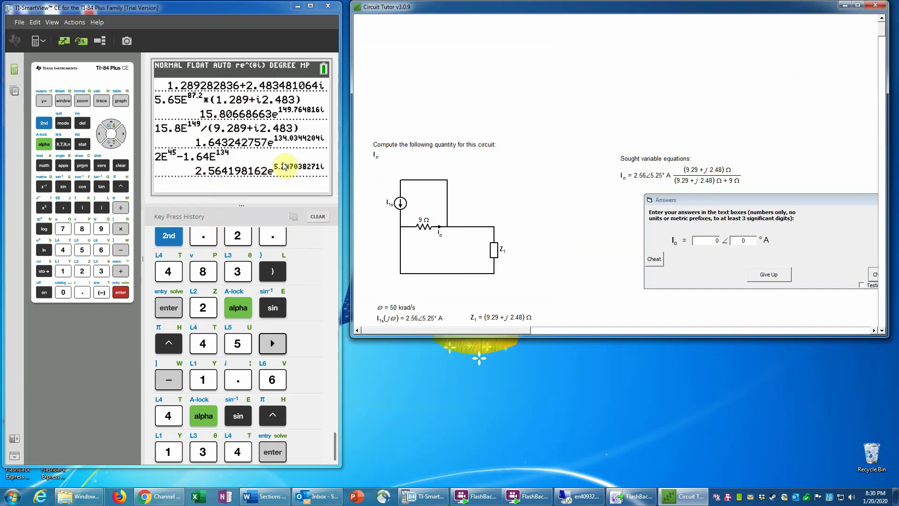
Step: Recall the expression 2E^45−1.64E^134 on the calculator's entry line and enclose it in parentheses
{"action": "left_click", "coordinate": [112, 123]}
{"action": "left_click", "coordinate": [112, 124]}
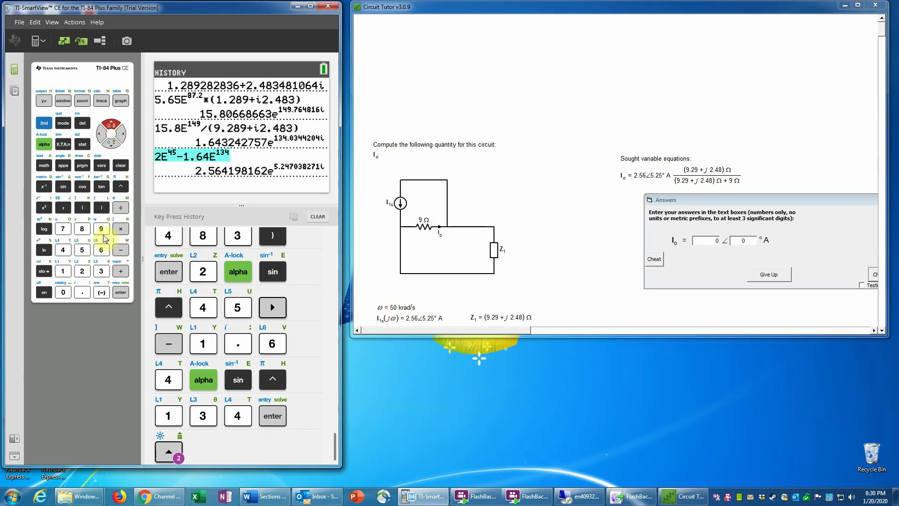
{"action": "left_click", "coordinate": [121, 293]}
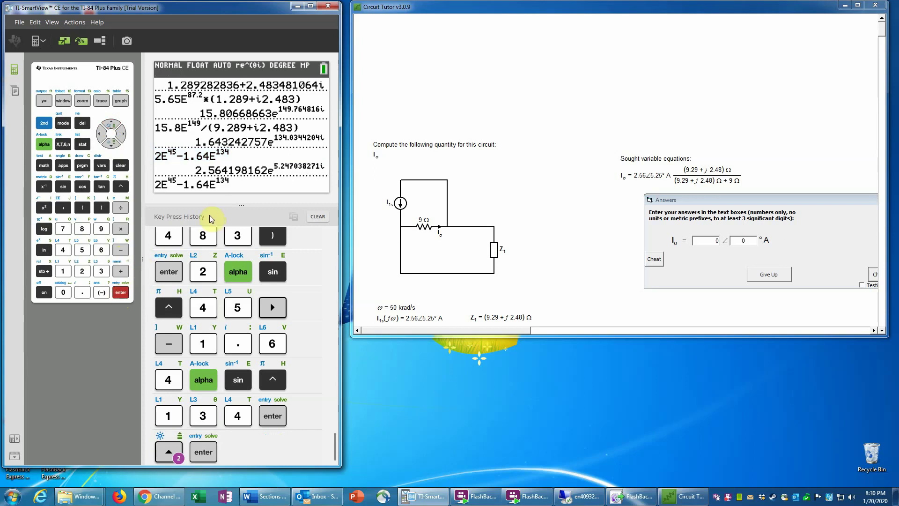
{"action": "left_click", "coordinate": [102, 209]}
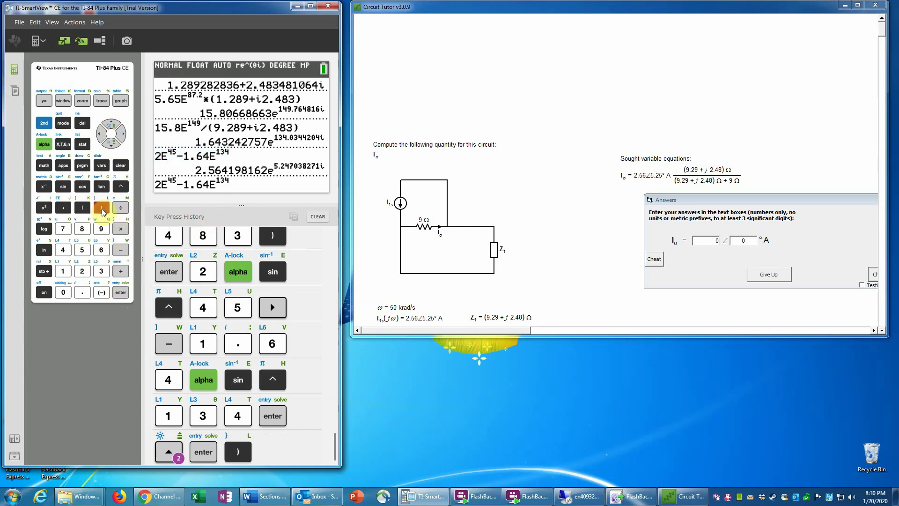
{"action": "left_click", "coordinate": [100, 136]}
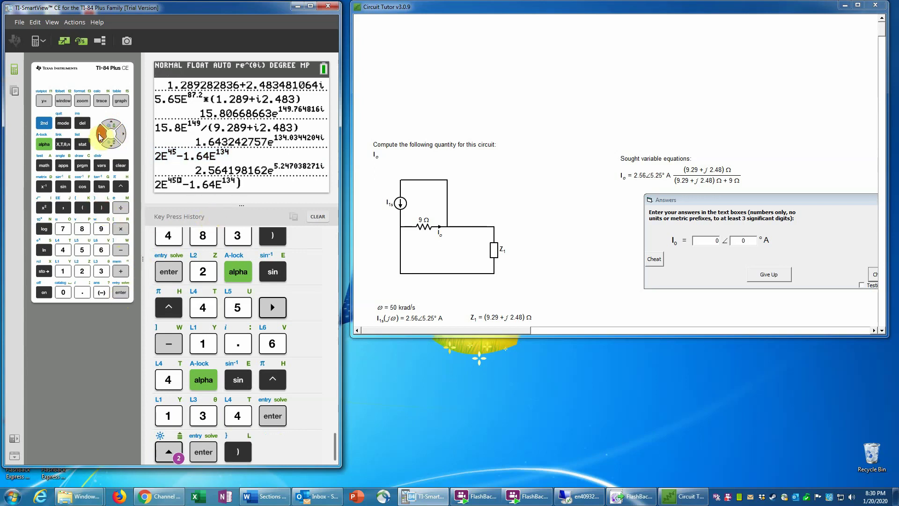
{"action": "left_click", "coordinate": [44, 123]}
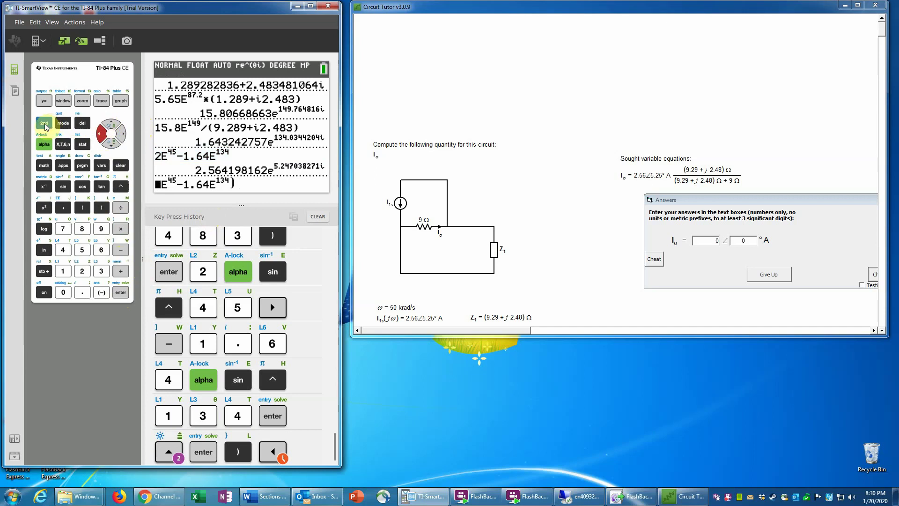
{"action": "left_click", "coordinate": [83, 122]}
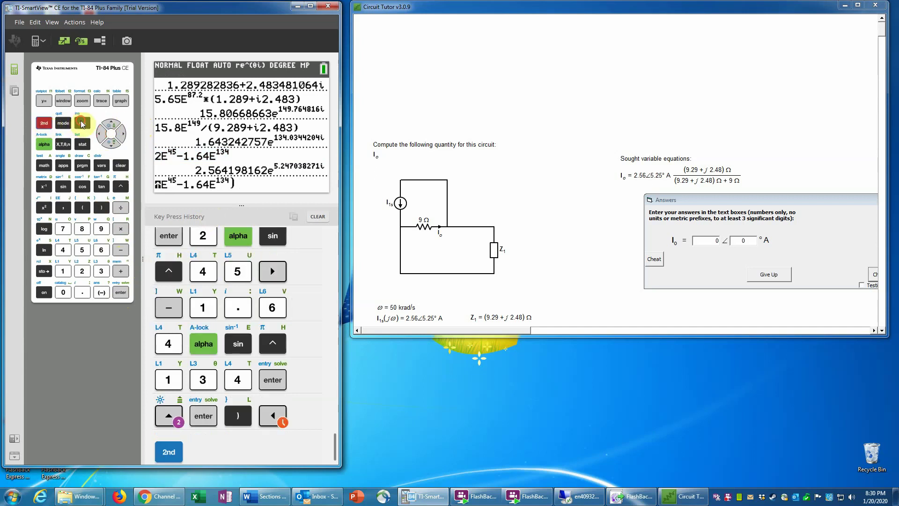
{"action": "left_click", "coordinate": [83, 207]}
{"action": "left_click", "coordinate": [123, 136]}
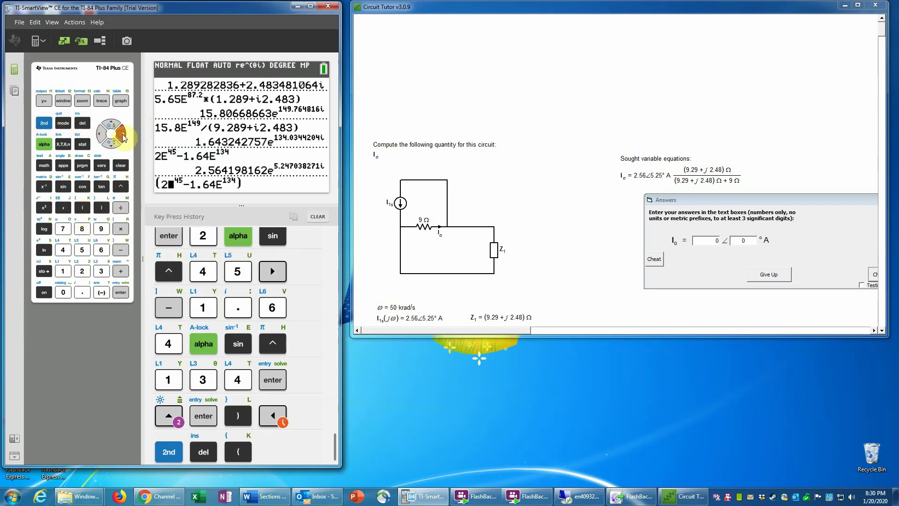
{"action": "left_click", "coordinate": [123, 136]}
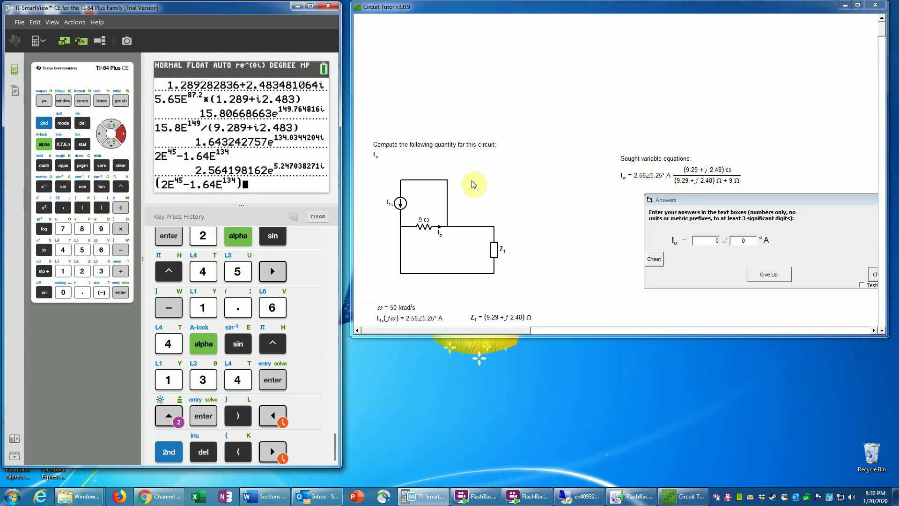
Step: Multiply the parenthesized current expression on the calculator by the numerator impedance (9.29+i2.48)
{"action": "left_click", "coordinate": [126, 230]}
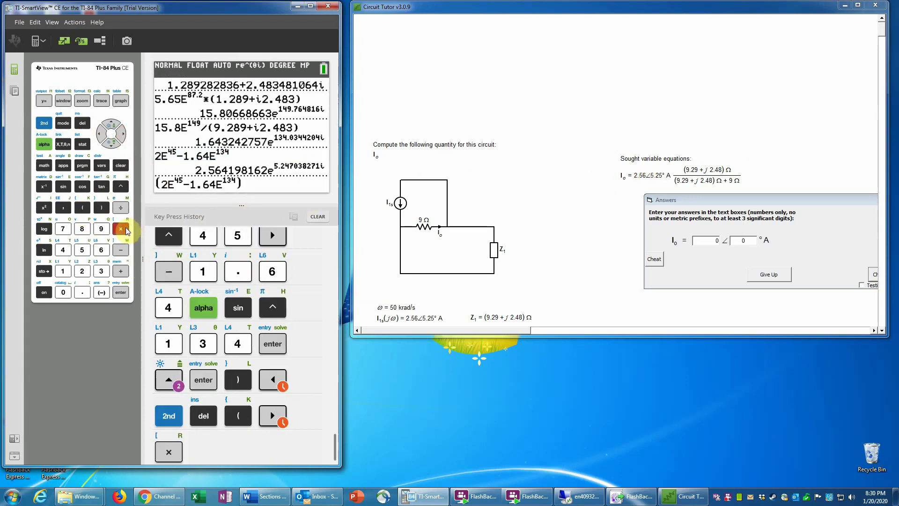
{"action": "left_click", "coordinate": [83, 208]}
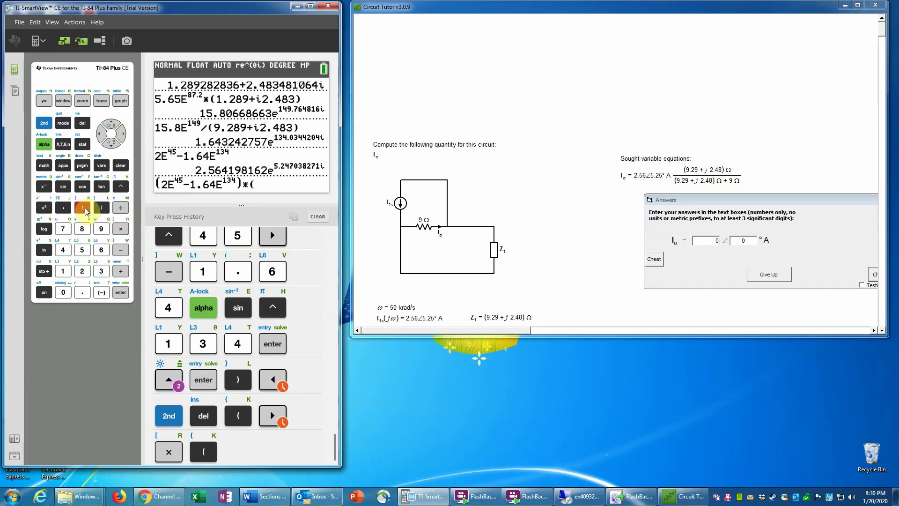
{"action": "left_click", "coordinate": [101, 228]}
{"action": "left_click", "coordinate": [82, 292]}
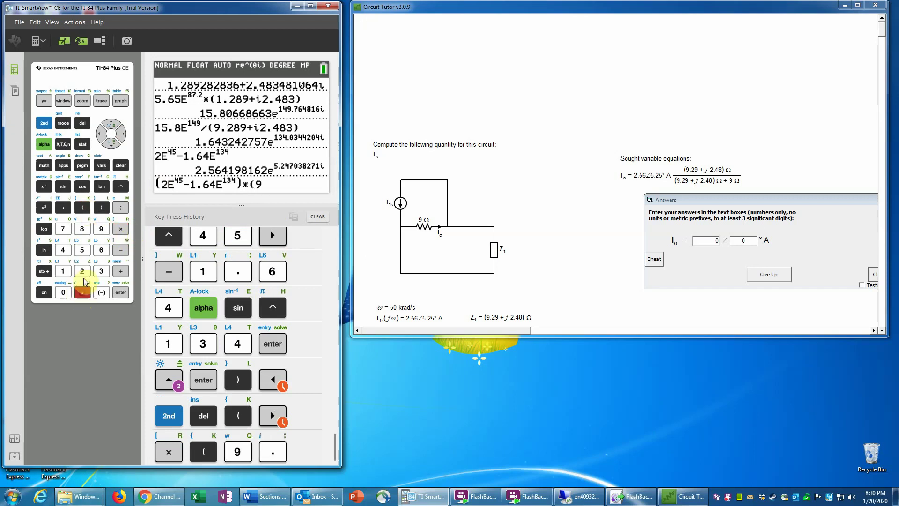
{"action": "left_click", "coordinate": [83, 274]}
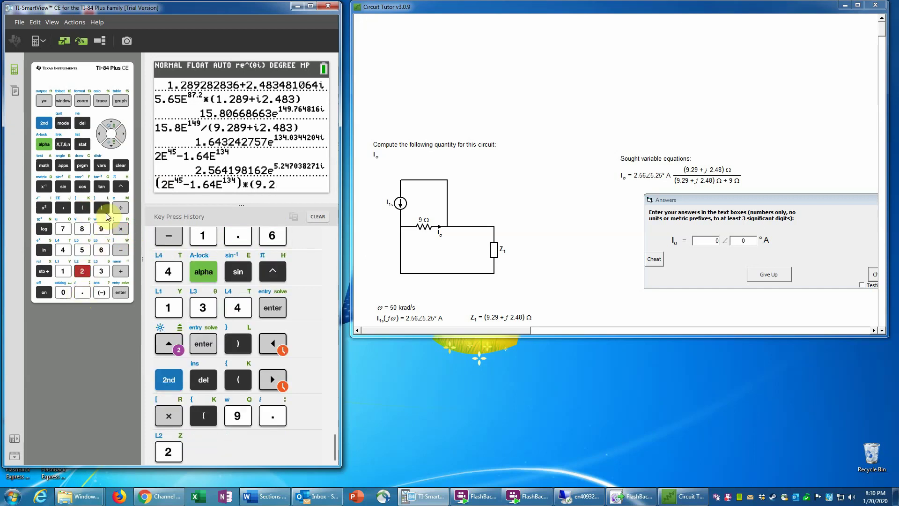
{"action": "left_click", "coordinate": [102, 230]}
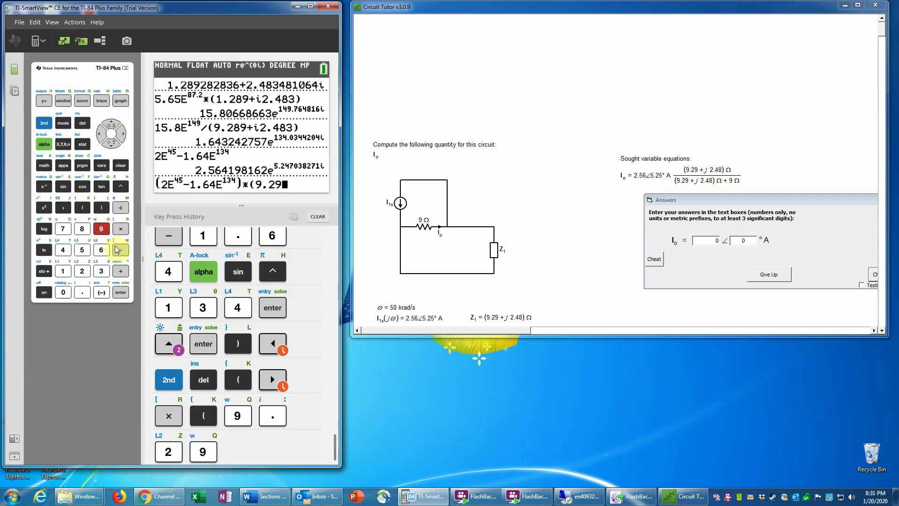
{"action": "left_click", "coordinate": [121, 271]}
{"action": "left_click", "coordinate": [52, 126]}
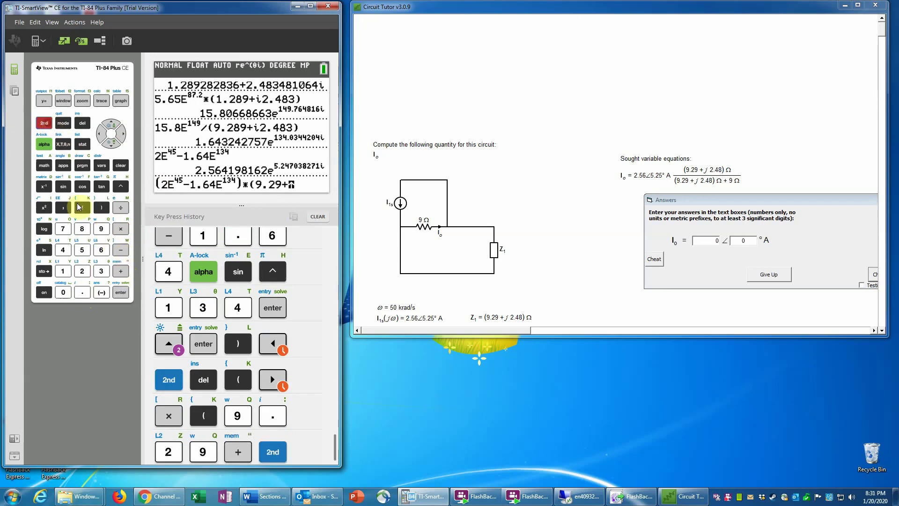
{"action": "left_click", "coordinate": [84, 291]}
{"action": "left_click", "coordinate": [82, 271]}
{"action": "left_click", "coordinate": [83, 291]}
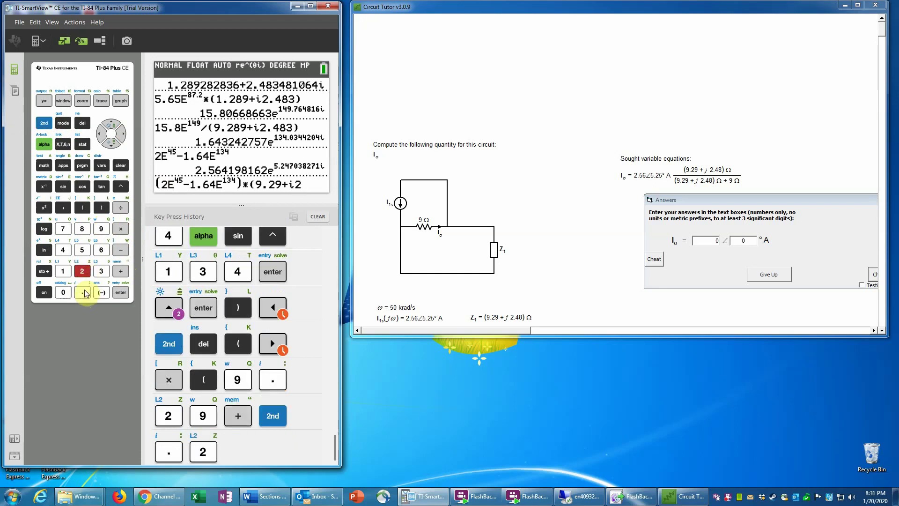
{"action": "left_click", "coordinate": [63, 250]}
{"action": "left_click", "coordinate": [82, 229]}
{"action": "left_click", "coordinate": [102, 207]}
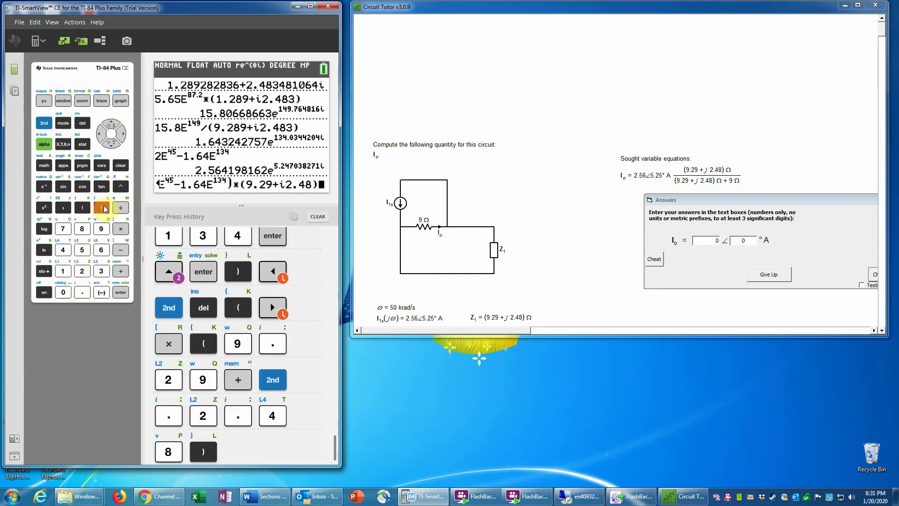
Step: Divide the product by the total impedance (18.29+i2.48) and evaluate the expression for Io
{"action": "left_click", "coordinate": [121, 208]}
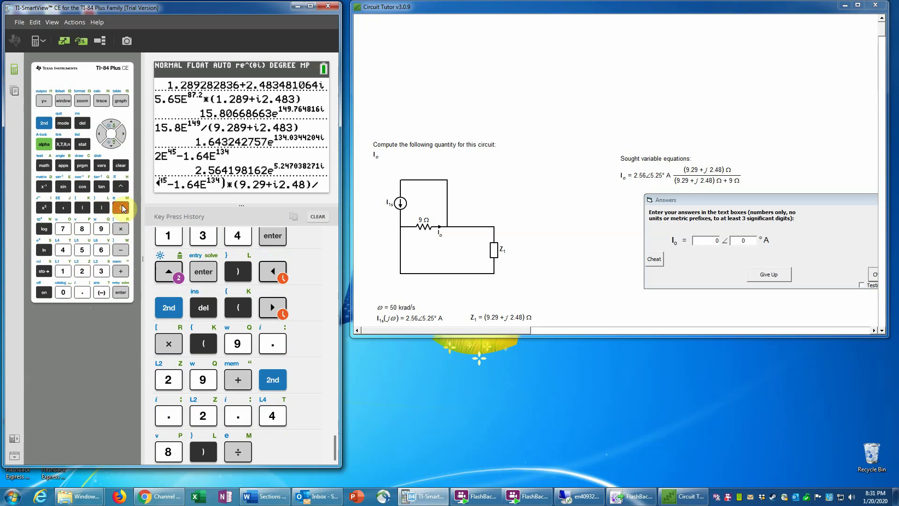
{"action": "left_click", "coordinate": [83, 208]}
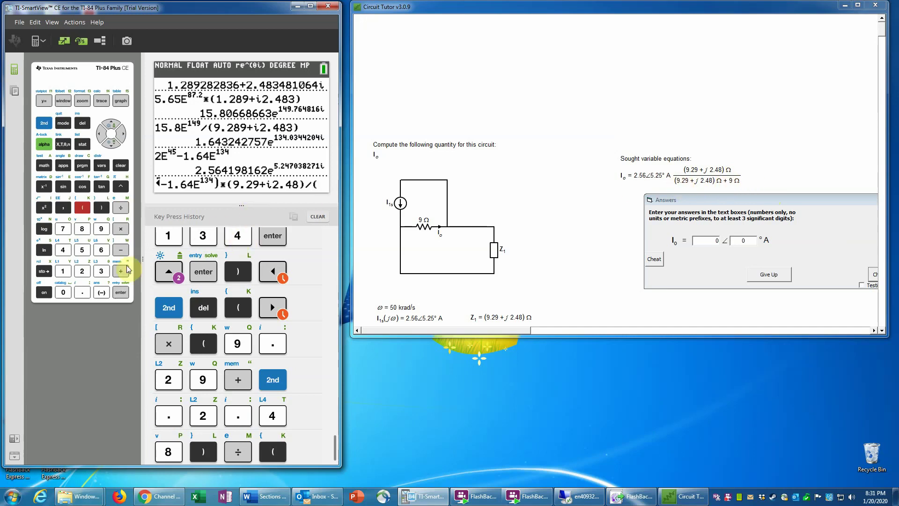
{"action": "left_click", "coordinate": [63, 271]}
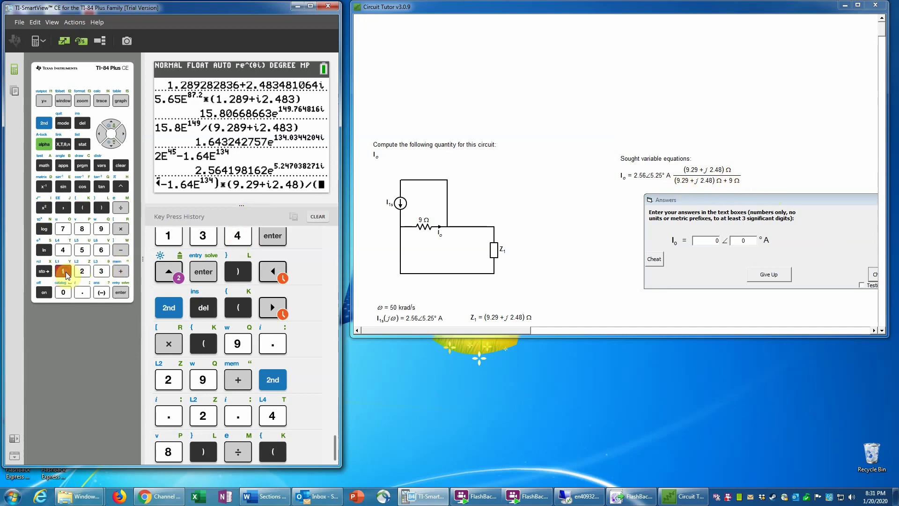
{"action": "left_click", "coordinate": [82, 229]}
{"action": "left_click", "coordinate": [82, 292]}
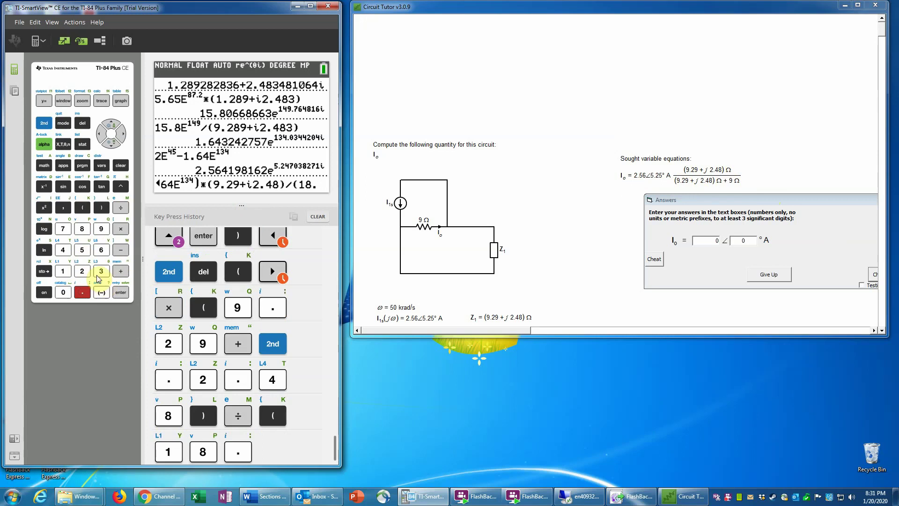
{"action": "left_click", "coordinate": [82, 271]}
{"action": "left_click", "coordinate": [101, 228]}
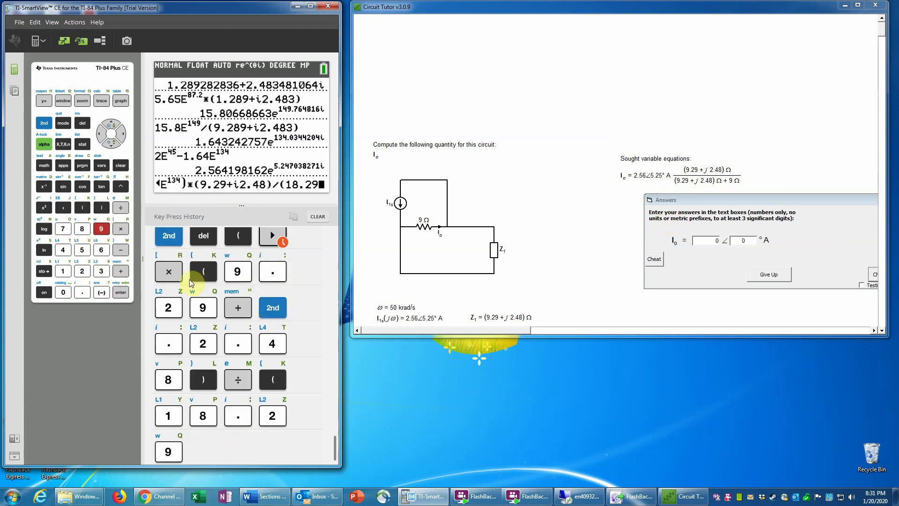
{"action": "left_click", "coordinate": [120, 271]}
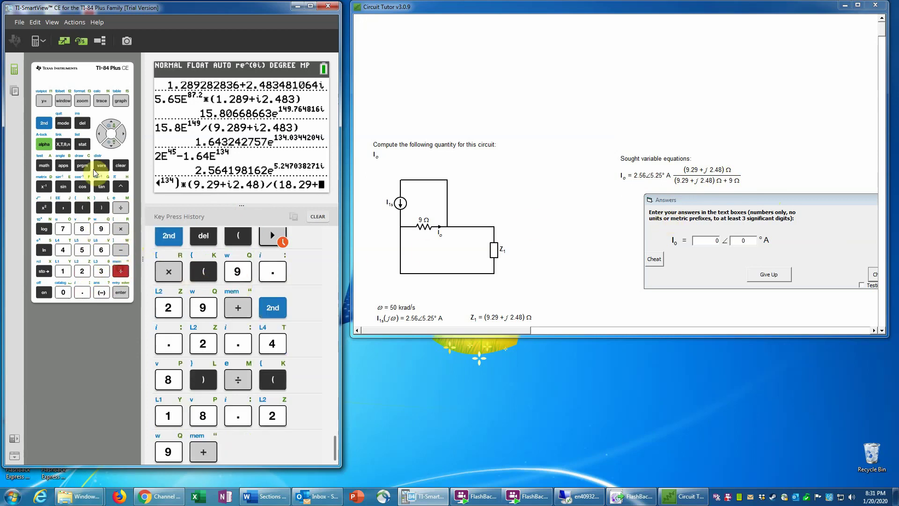
{"action": "left_click", "coordinate": [46, 123]}
{"action": "left_click", "coordinate": [82, 290]}
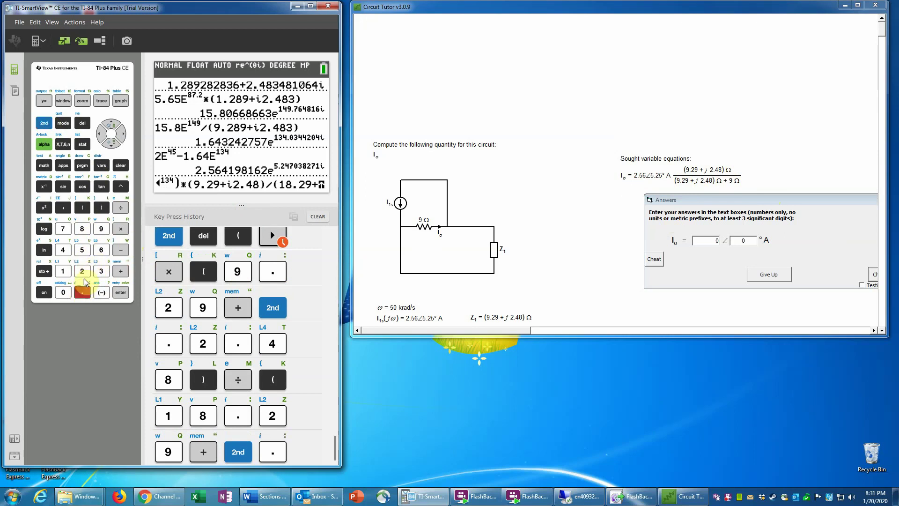
{"action": "left_click", "coordinate": [82, 270]}
{"action": "left_click", "coordinate": [82, 291]}
{"action": "left_click", "coordinate": [63, 249]}
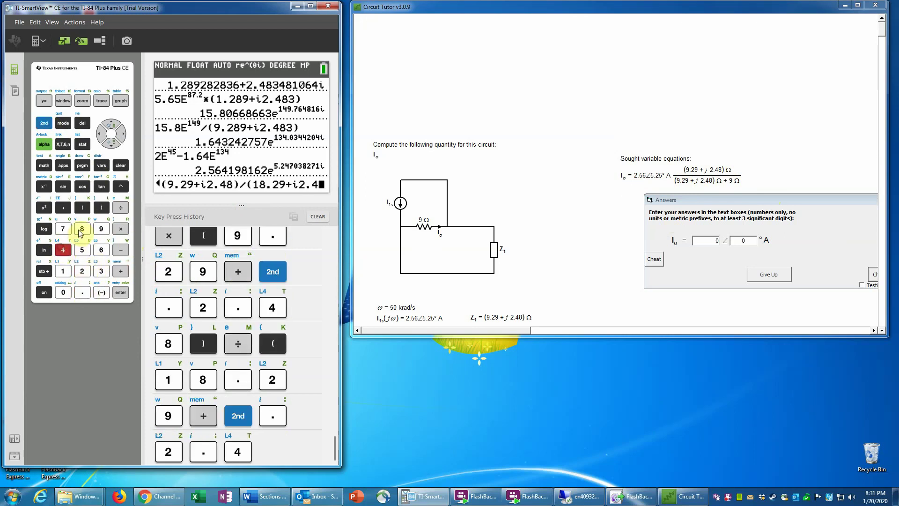
{"action": "left_click", "coordinate": [82, 230]}
{"action": "left_click", "coordinate": [101, 207]}
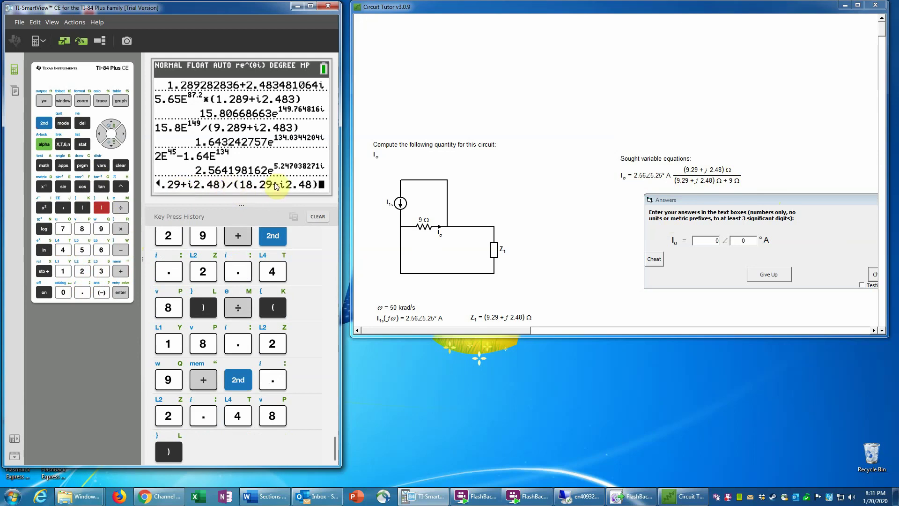
{"action": "left_click", "coordinate": [121, 293]}
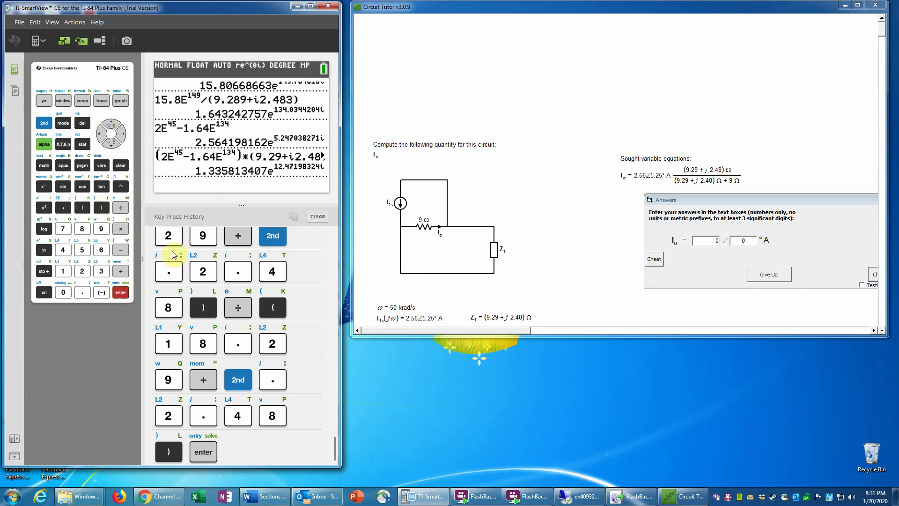
Step: Enter the Io phasor answer as 1.336∠12.47° A, maximize the circuit window, and check the answer
{"action": "double_click", "coordinate": [716, 241]}
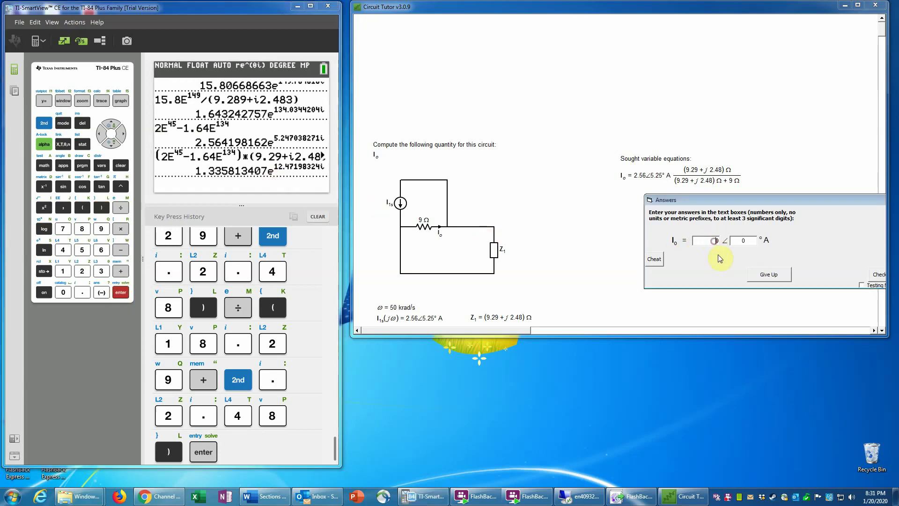
{"action": "key", "text": "BackSpace"}
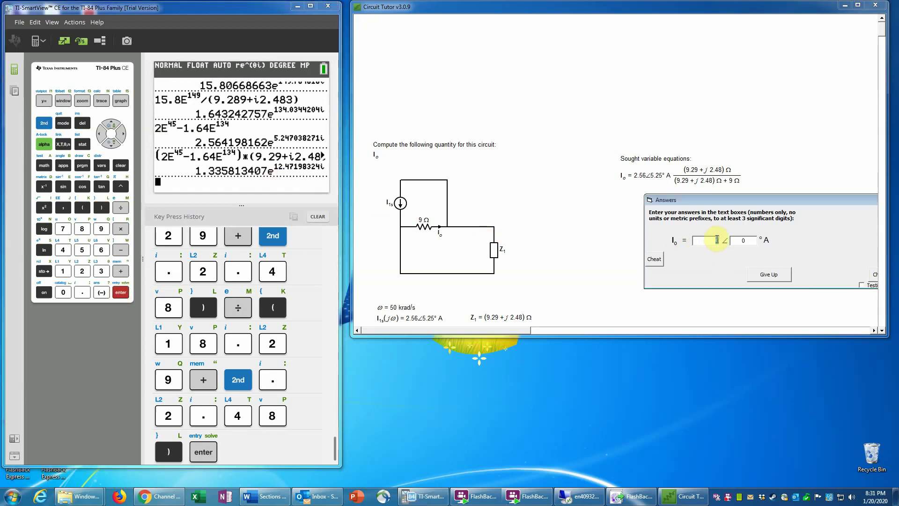
{"action": "type", "text": "1.336"}
{"action": "left_click", "coordinate": [737, 240]}
{"action": "type", "text": "12.47"}
{"action": "left_click", "coordinate": [858, 5]}
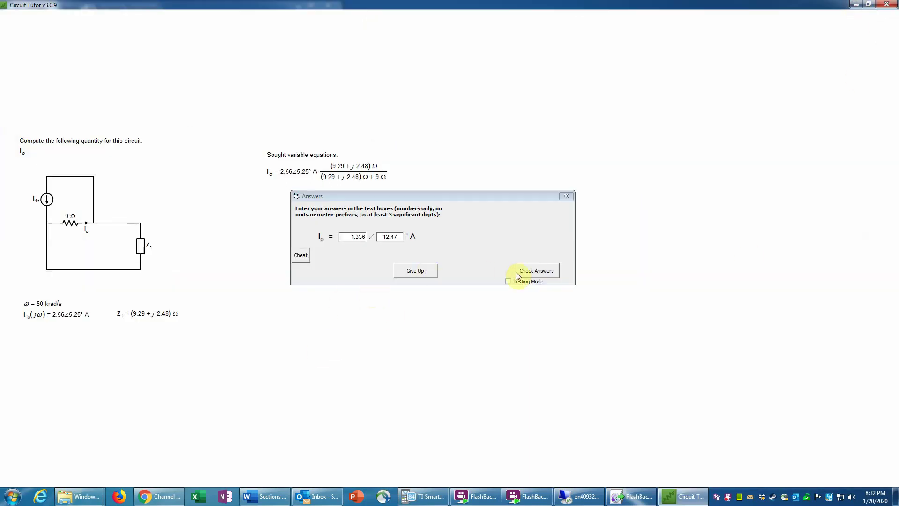
{"action": "left_click", "coordinate": [538, 272]}
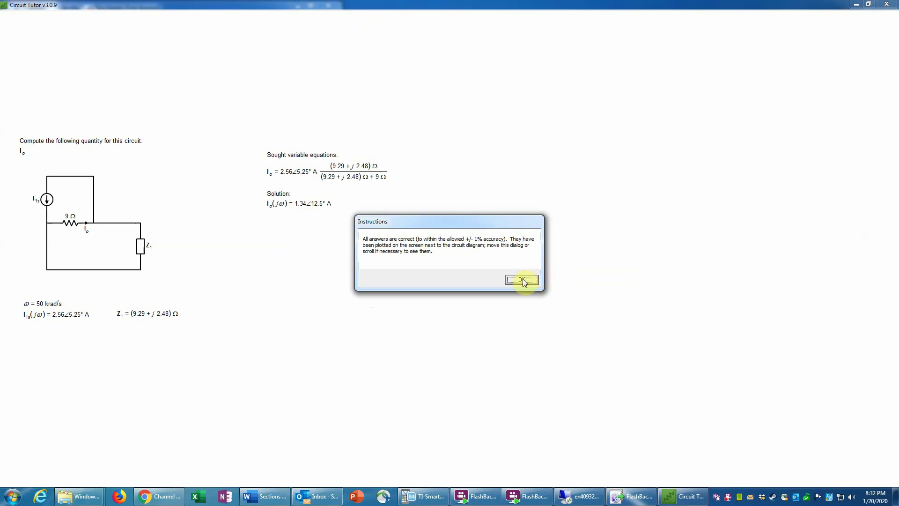
{"action": "left_click", "coordinate": [521, 281]}
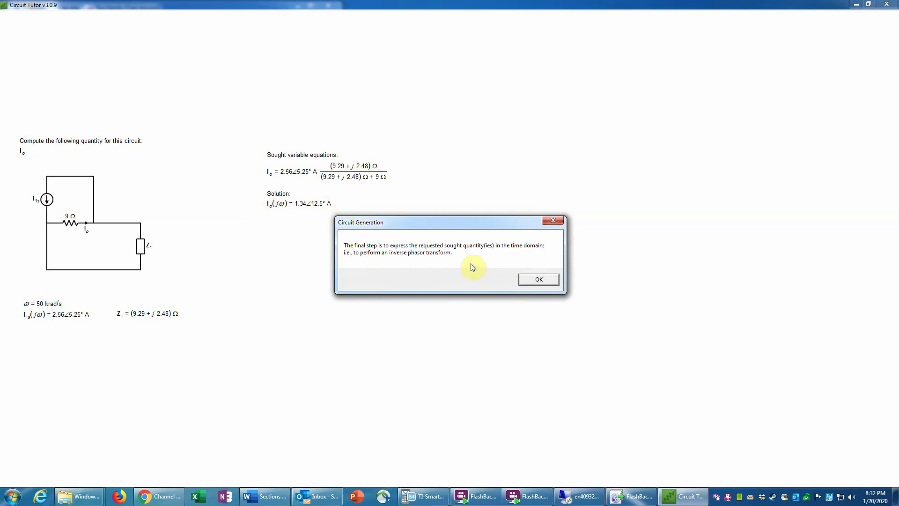
Step: Proceed to the inverse phasor transform and enter io(t) as 1.34 cos(50000t + 12.5°) A, with the answer dialog moved below the phasor solution
{"action": "left_click", "coordinate": [538, 279]}
{"action": "left_click_drag", "start_coordinate": [341, 198], "coordinate": [308, 245]}
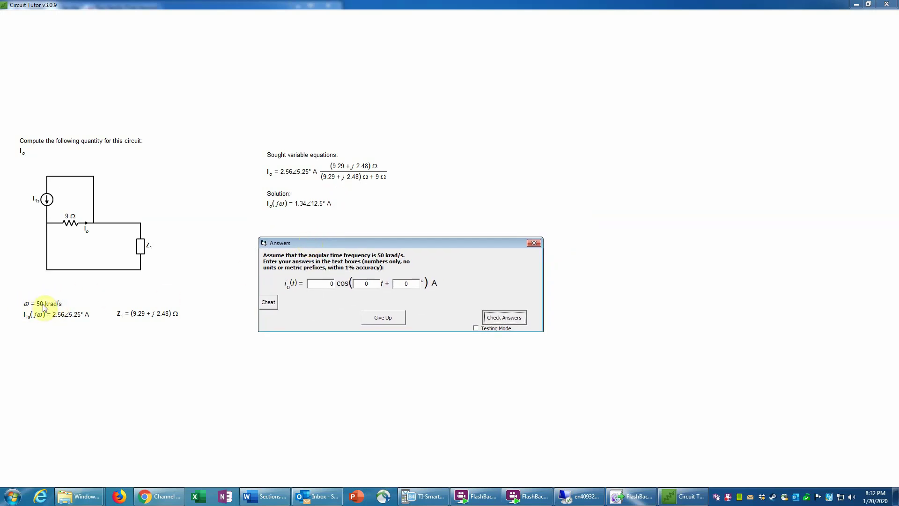
{"action": "left_click", "coordinate": [377, 285]}
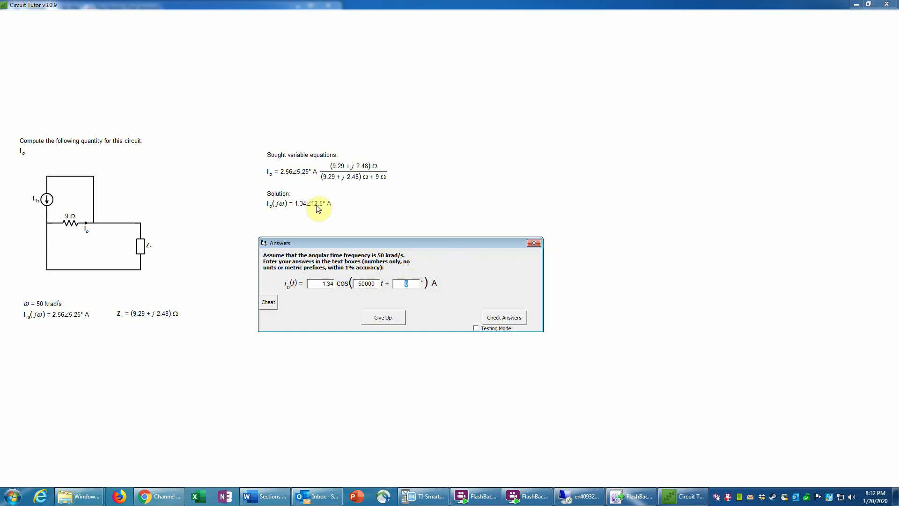
{"action": "type", "text": "12.5"}
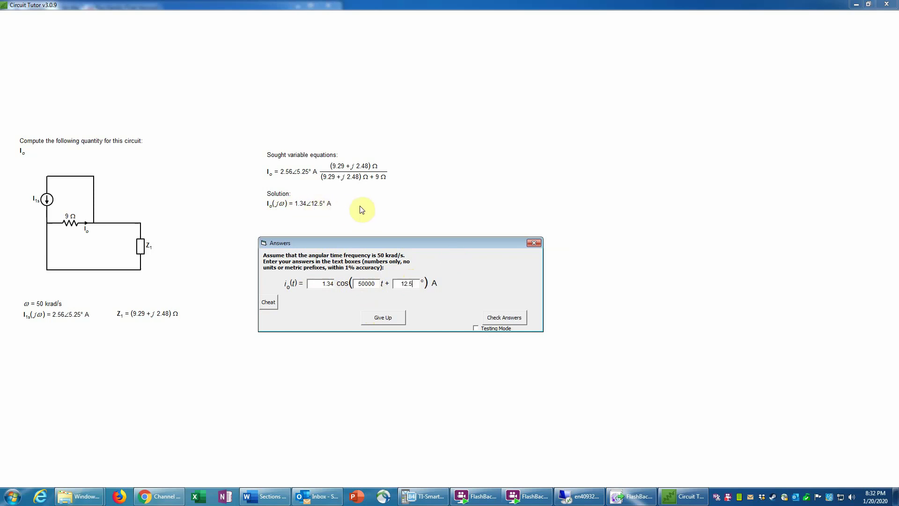
Step: Check the time-domain answer, acknowledge the result, and move the completion prompt clear of the displayed solution
{"action": "left_click", "coordinate": [514, 318]}
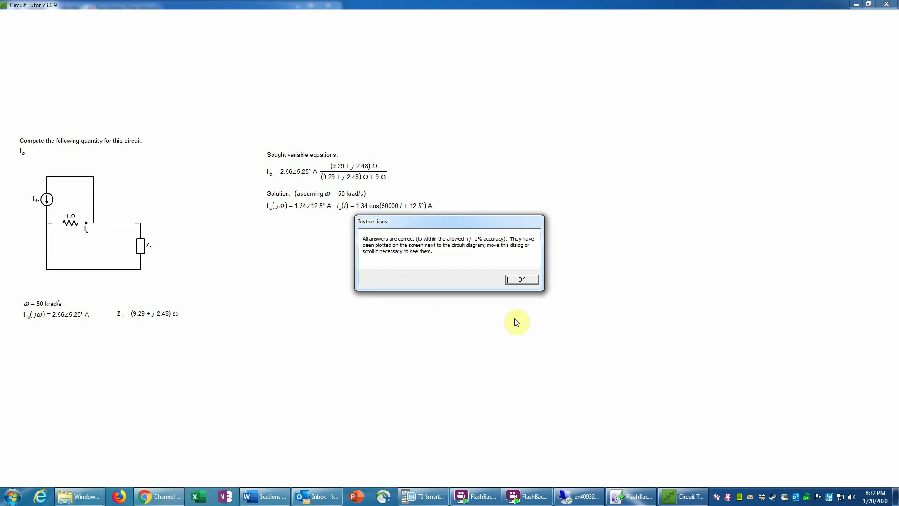
{"action": "left_click", "coordinate": [526, 279]}
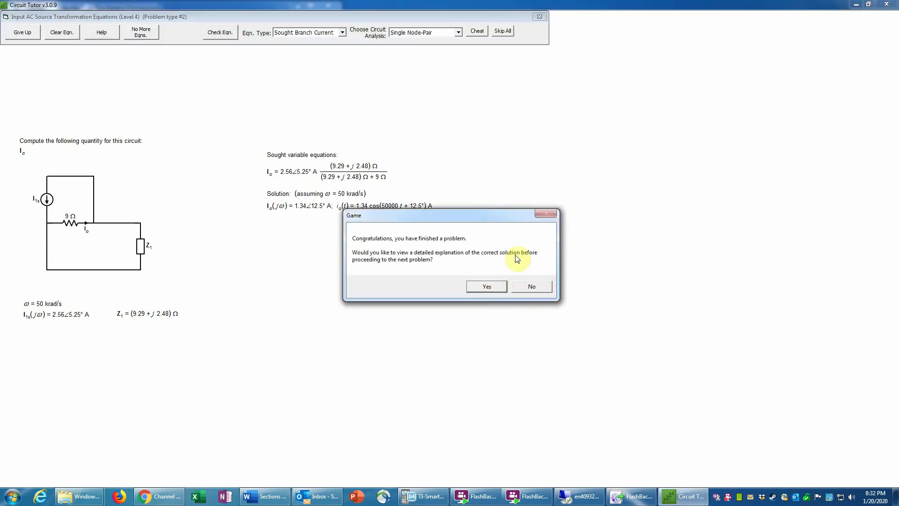
{"action": "left_click_drag", "start_coordinate": [450, 215], "coordinate": [371, 262]}
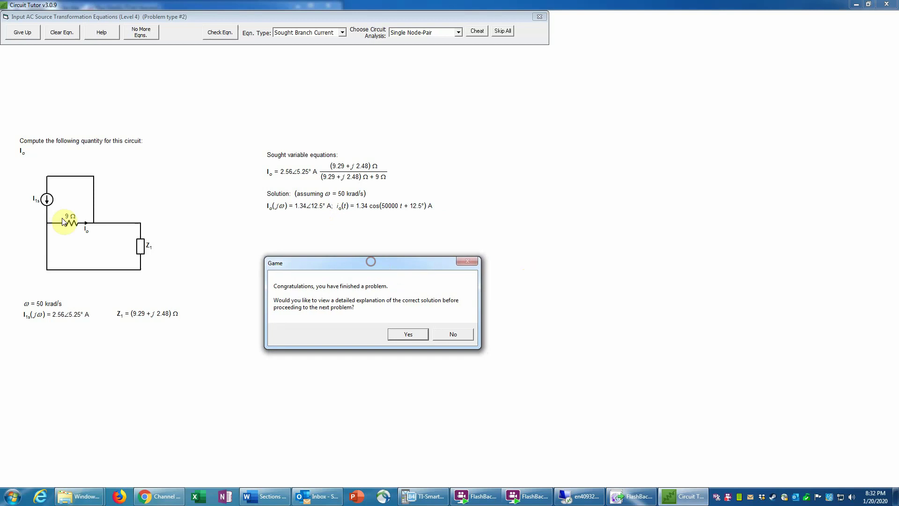